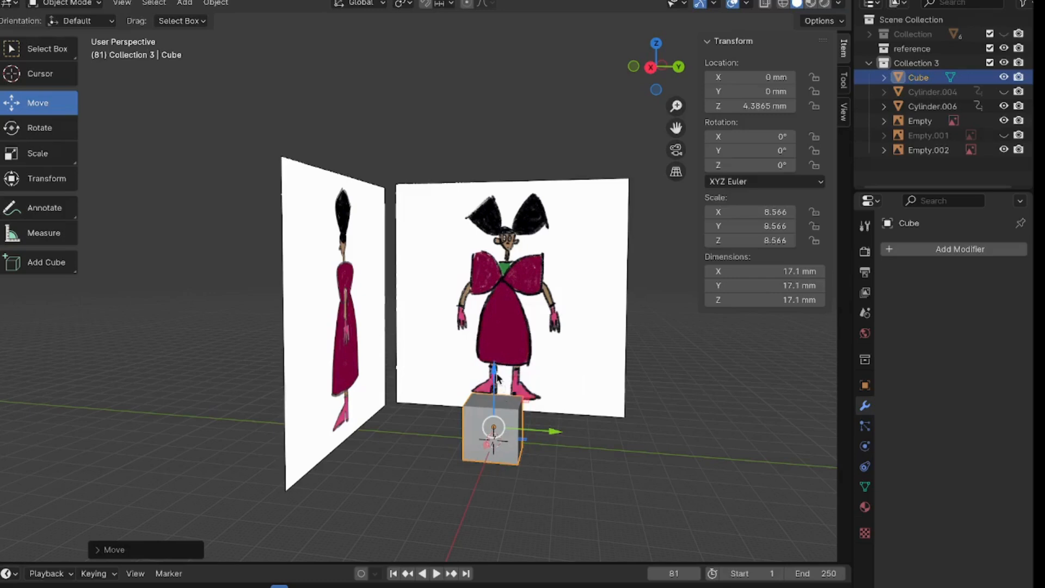
Raise the cube along Z to about 106 mm, above the reference drawings, and deselect it.
drag(494, 376, 497, 18)
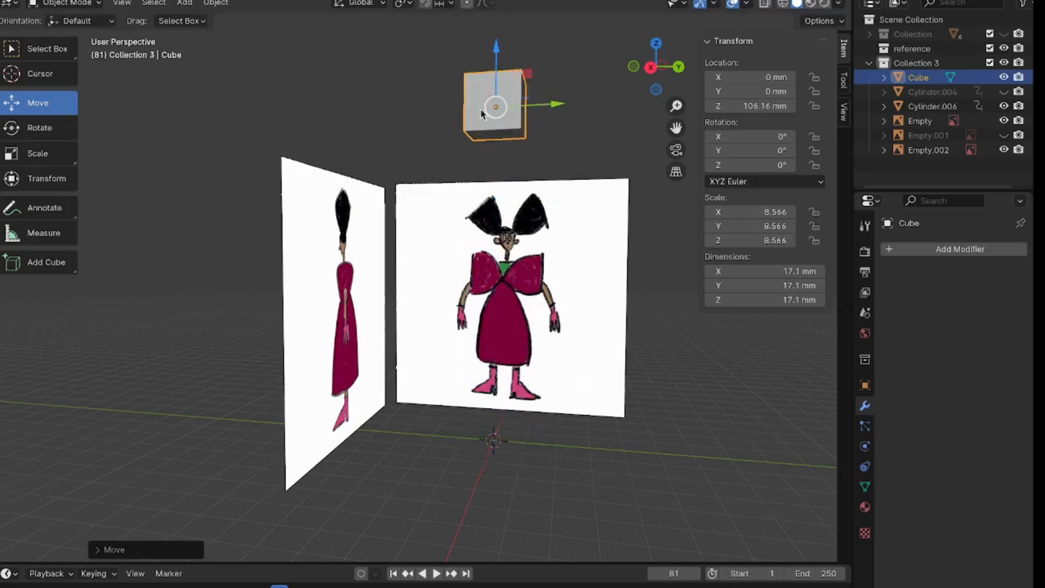
click(448, 483)
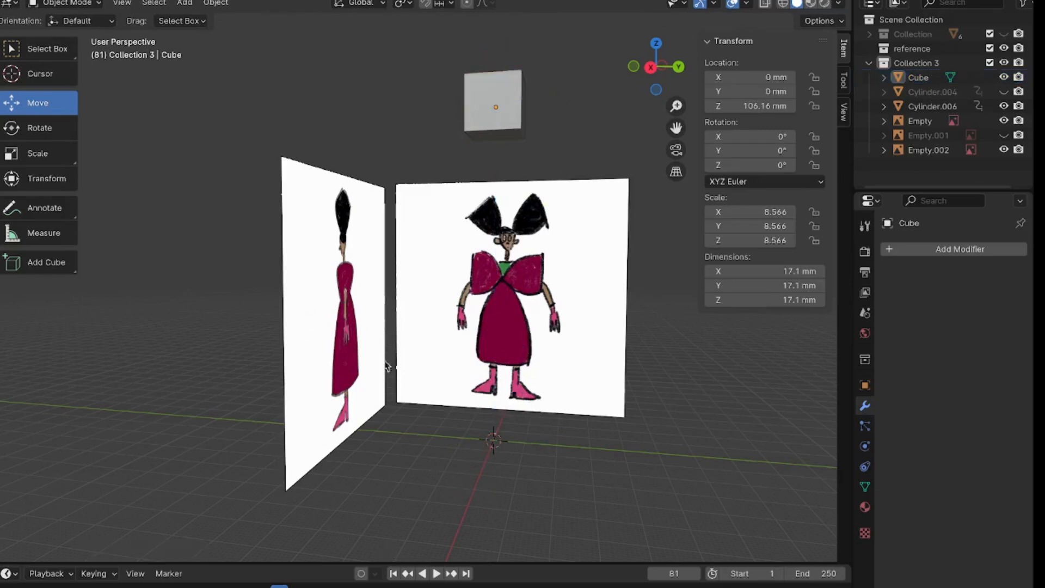
Add a cylinder mesh at the world origin.
click(185, 3)
mouse_move(191, 21)
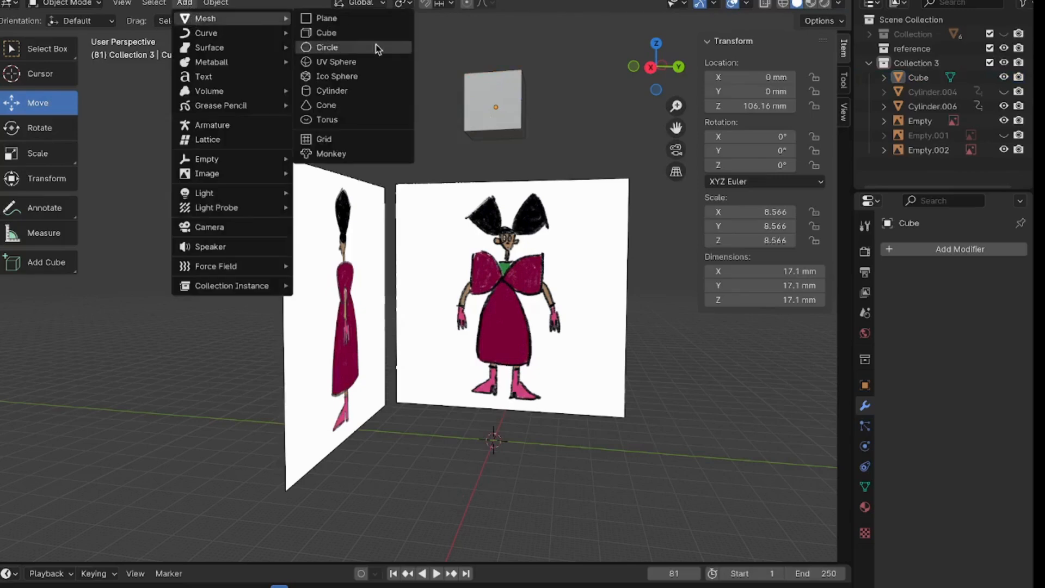
click(360, 91)
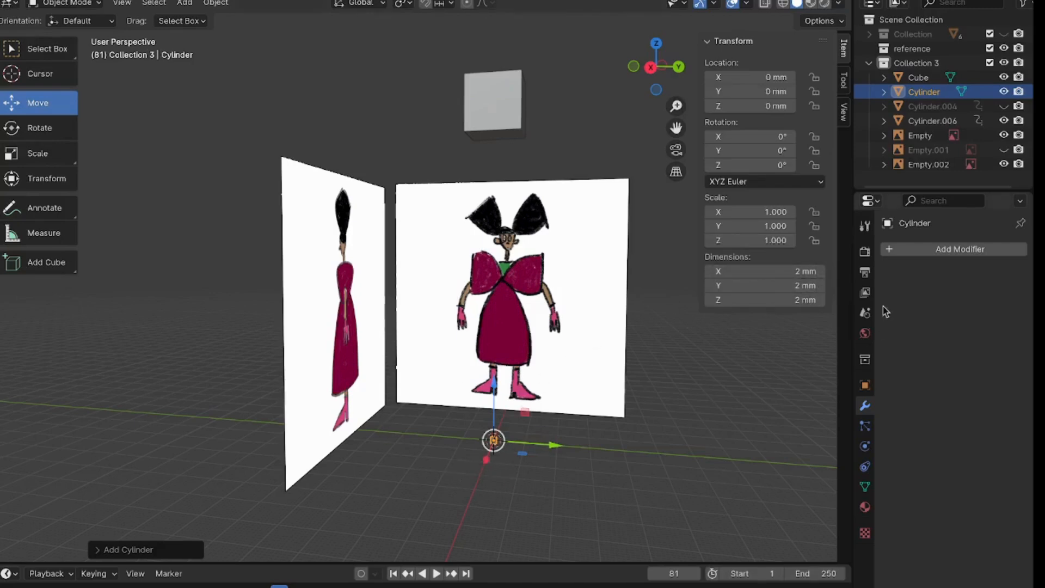
Set the cylinder's dimensions to 50 mm in X, 50 mm in Y and 5 mm in Z.
click(748, 271)
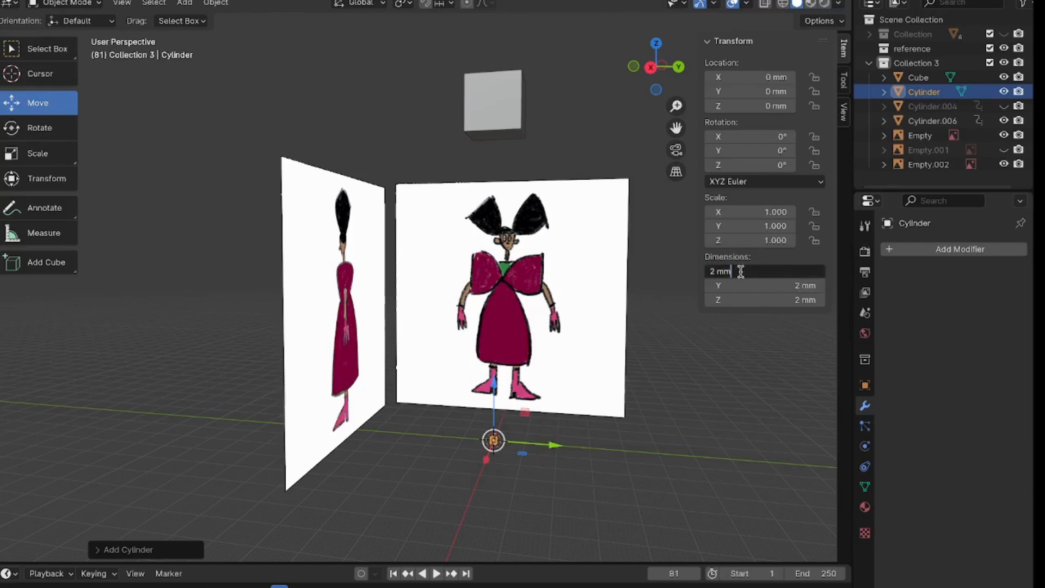
drag(740, 272, 672, 273)
text(50 mm)
key(Return)
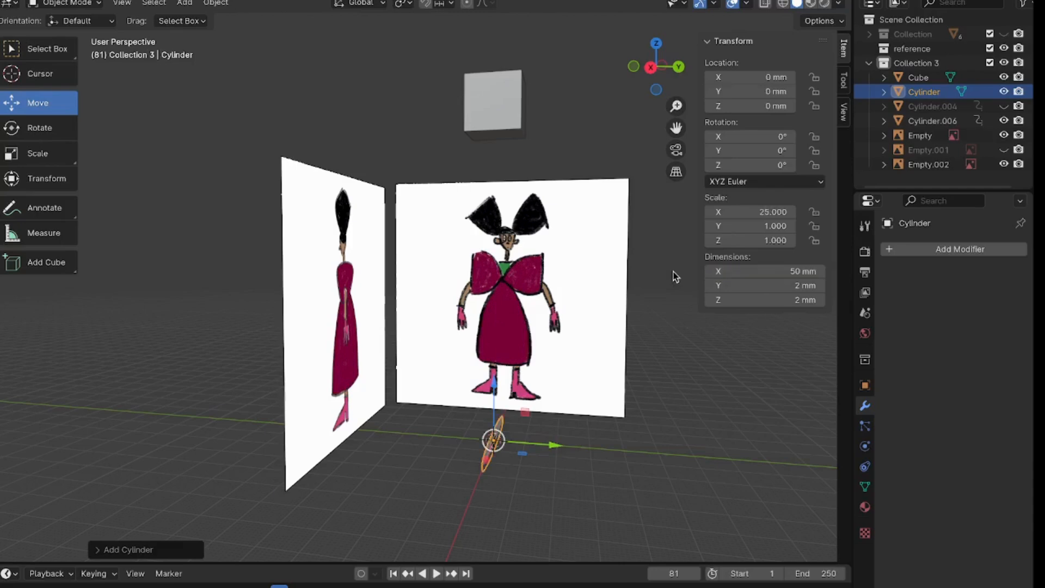
click(761, 287)
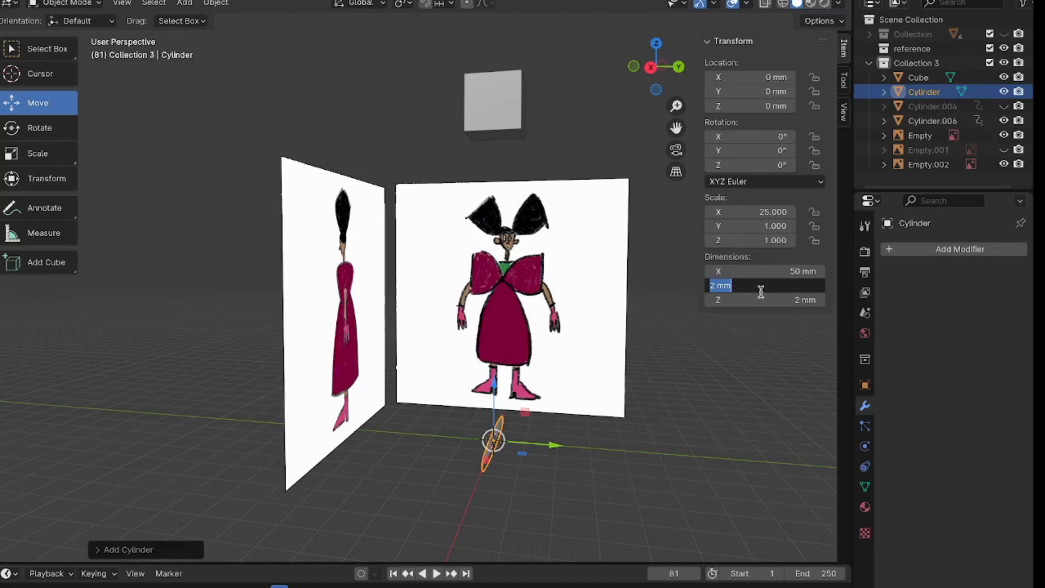
text(50)
key(Return)
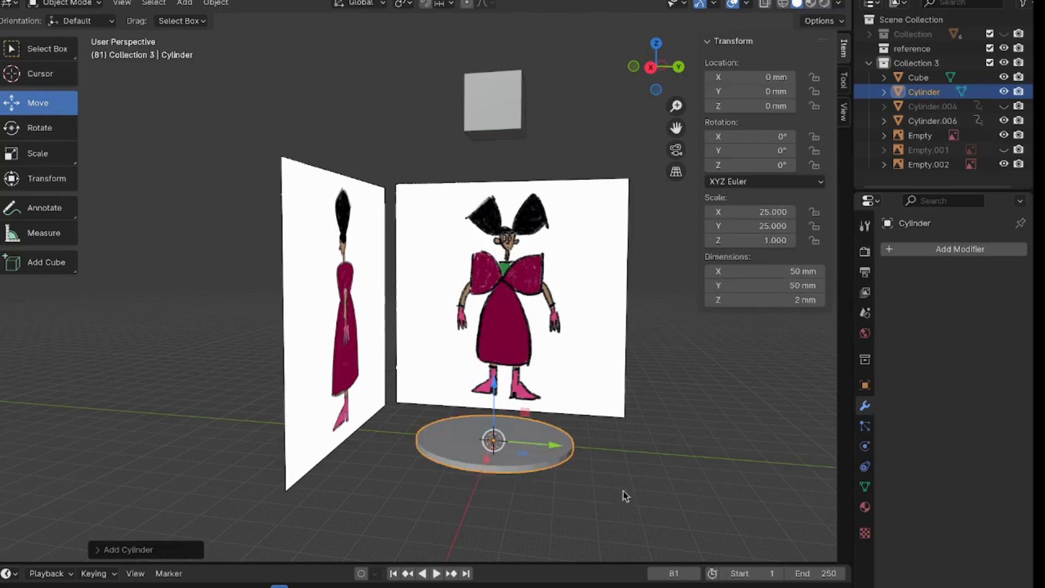
click(797, 300)
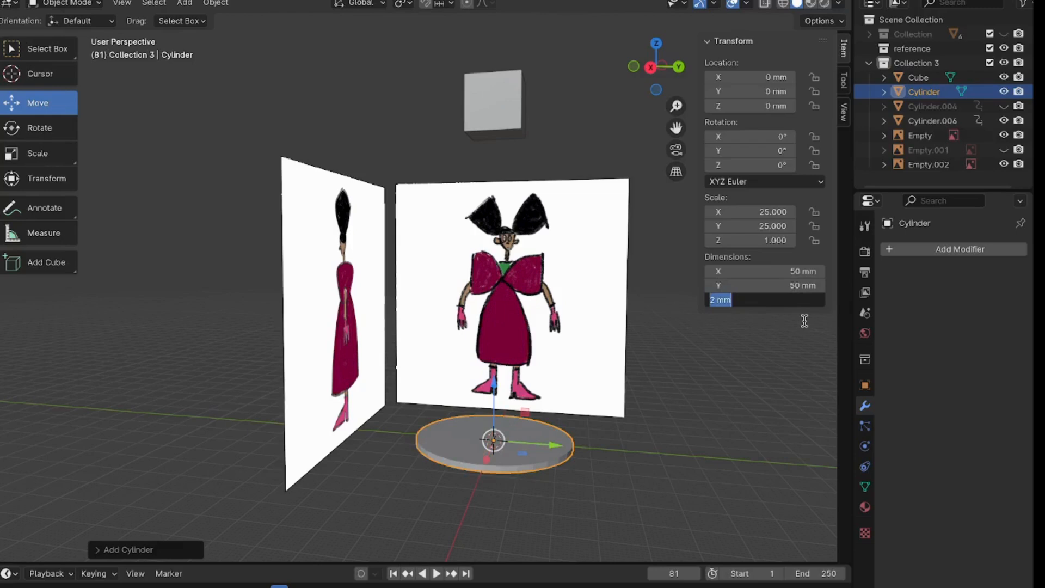
text(5)
key(Return)
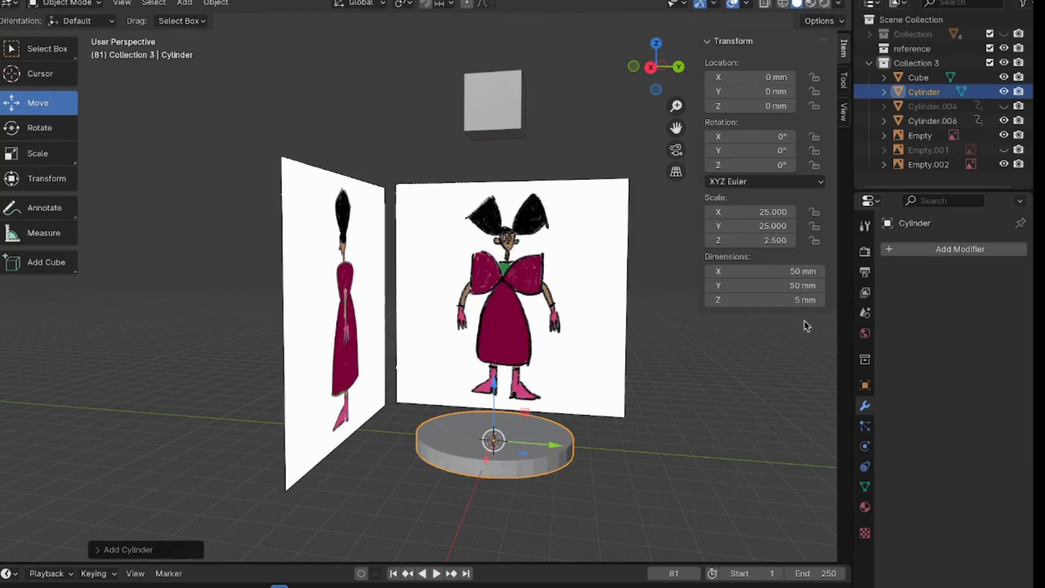
Examine the flat cylinder base against the front and side reference drawings from several angles.
scroll(490, 424, down, 1)
scroll(490, 425, up, 5)
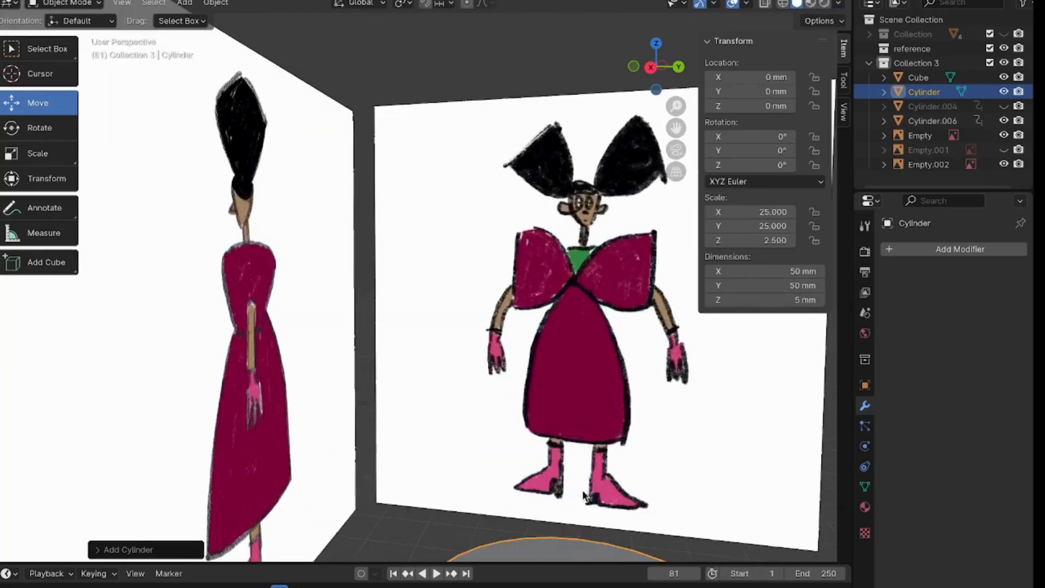
scroll(584, 495, down, 5)
middle_drag(581, 483, 666, 367)
scroll(510, 469, down, 1)
scroll(510, 469, up, 3)
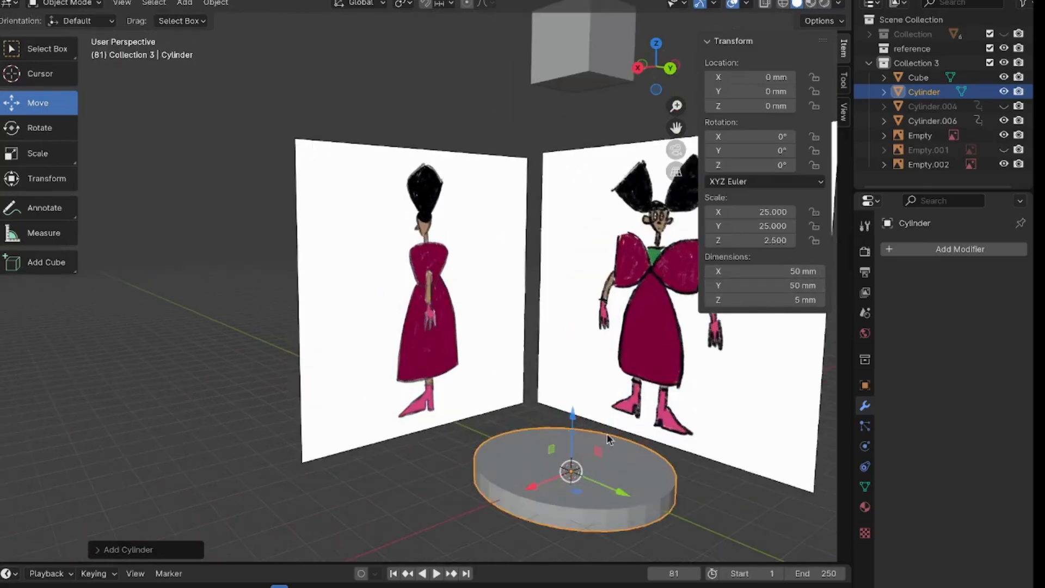
scroll(496, 447, down, 3)
middle_drag(492, 444, 561, 452)
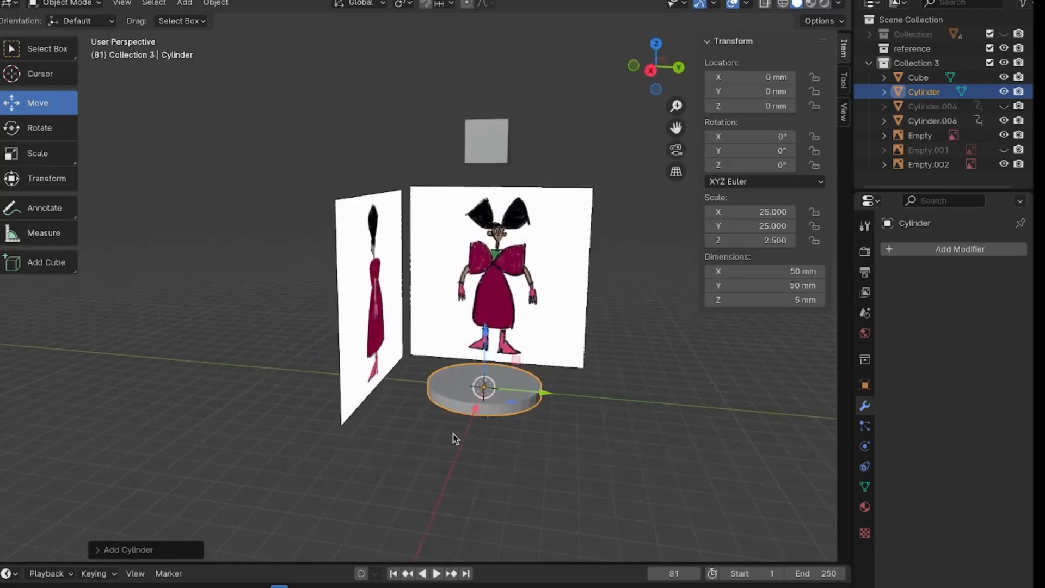
scroll(452, 433, down, 1)
scroll(453, 432, up, 1)
scroll(453, 432, up, 1)
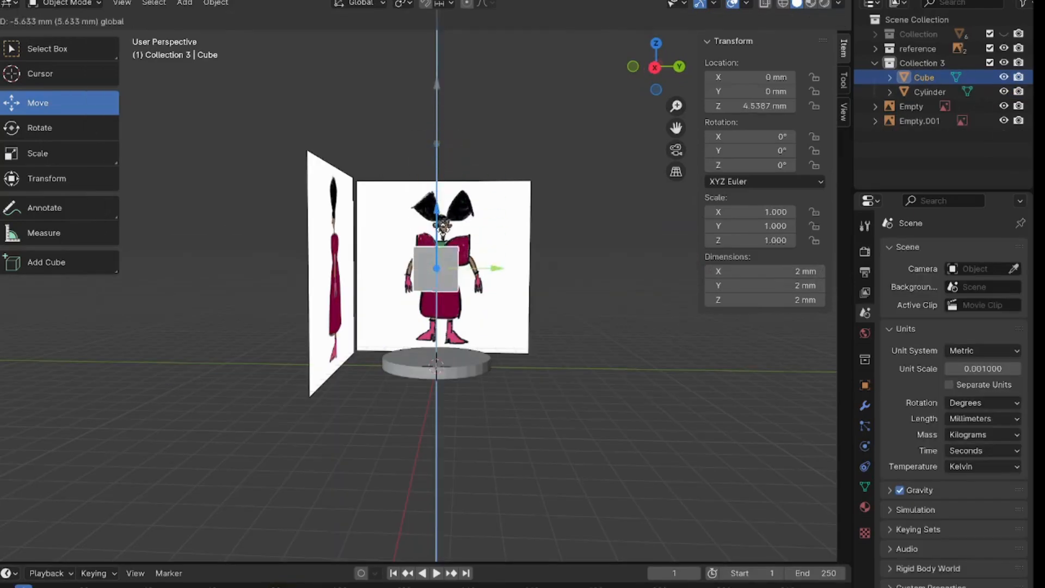
Lower the cube along Z to about 3.54 mm so it sits in front of the character's skirt.
drag(440, 220, 440, 241)
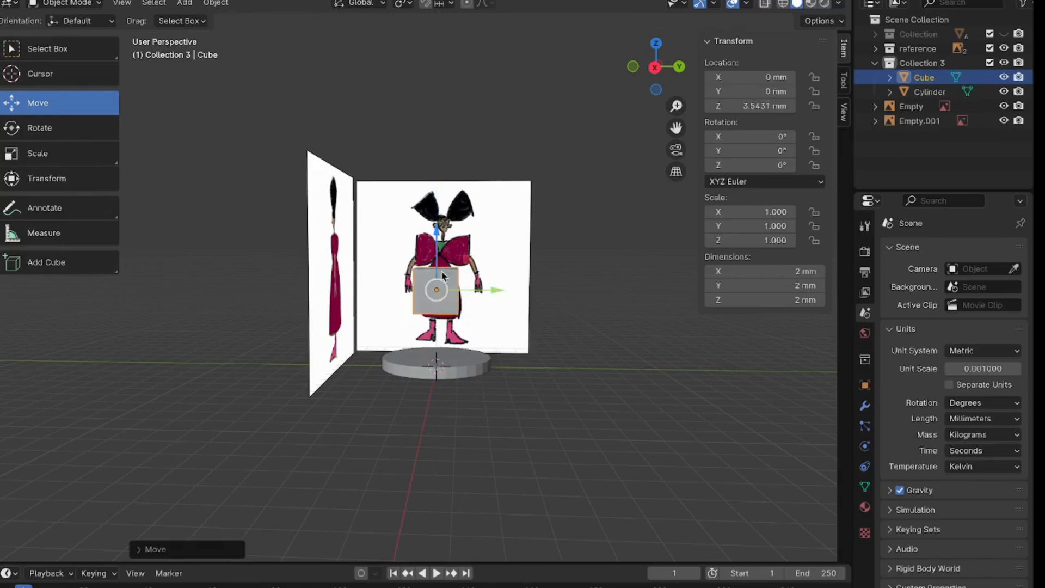
scroll(442, 275, down, 3)
scroll(444, 289, up, 7)
scroll(327, 221, up, 3)
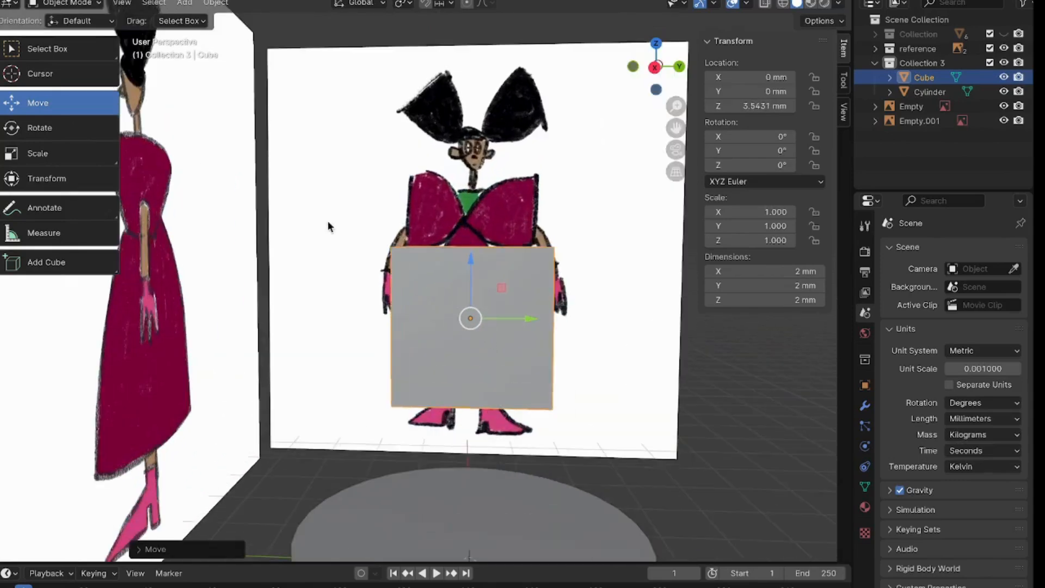
mouse_move(442, 370)
middle_down()
mouse_move(420, 366)
mouse_move(473, 406)
mouse_move(370, 354)
mouse_move(443, 370)
middle_up()
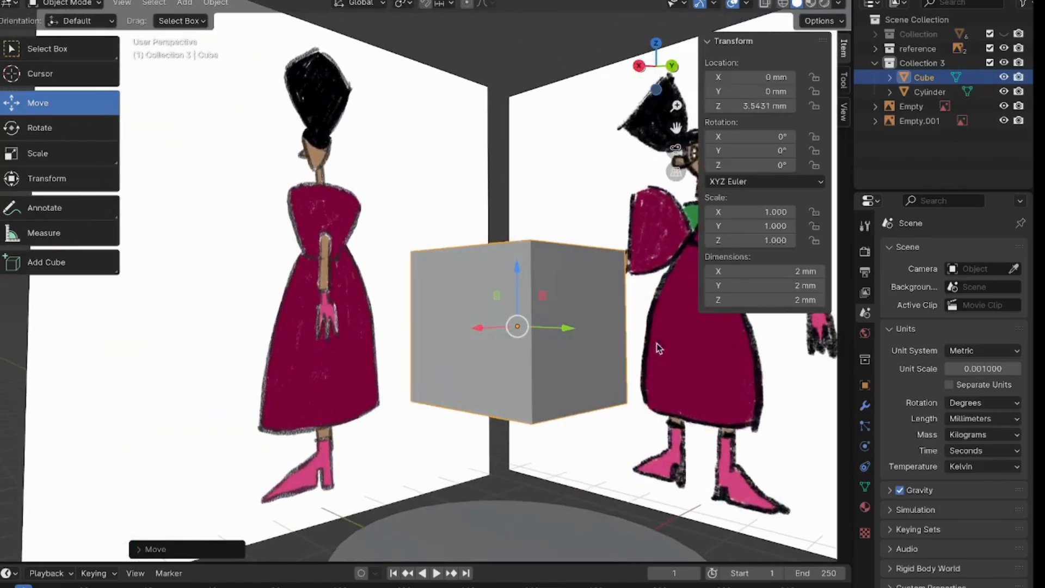
middle_drag(491, 367, 517, 398)
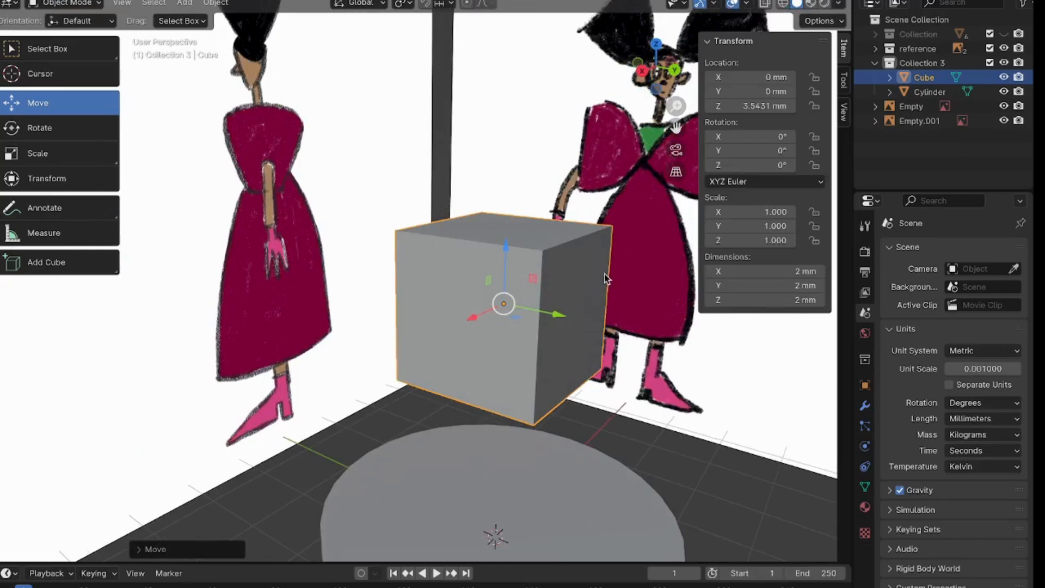
Hide the cube to examine the dress and body shapes in the reference drawings, and show it again.
click(1004, 78)
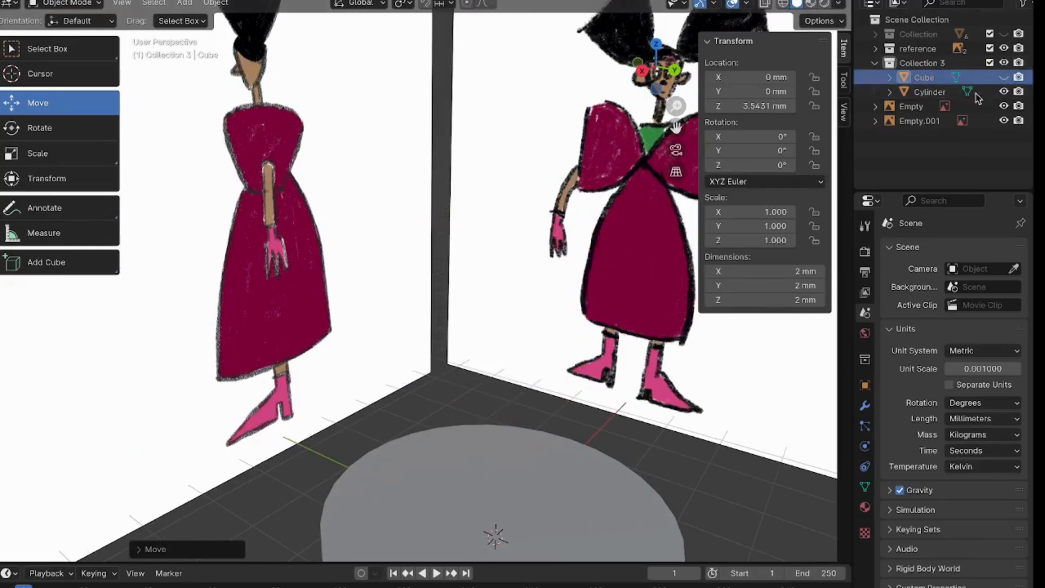
middle_drag(661, 319, 521, 267)
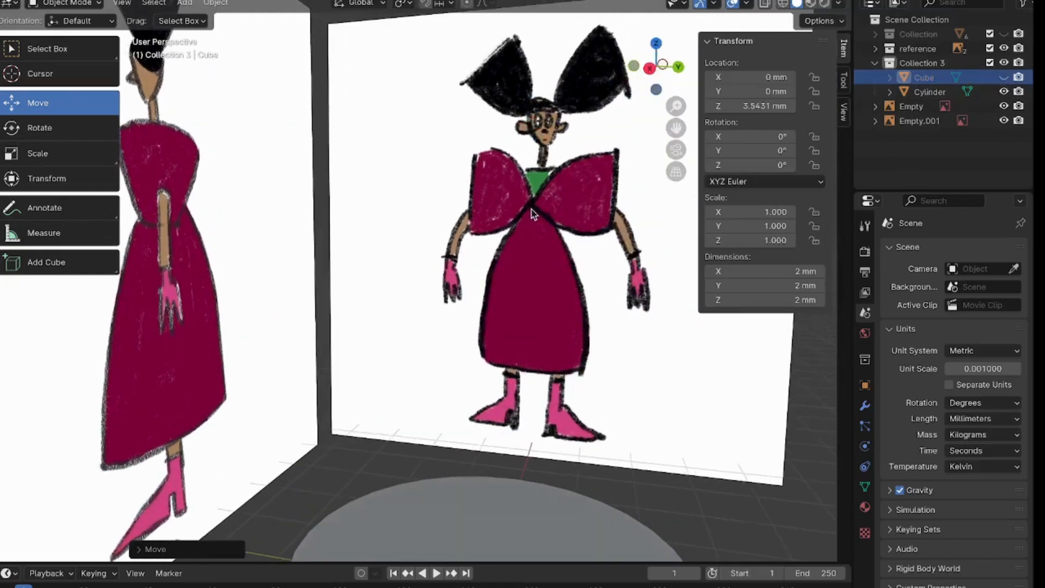
middle_drag(516, 238, 522, 245)
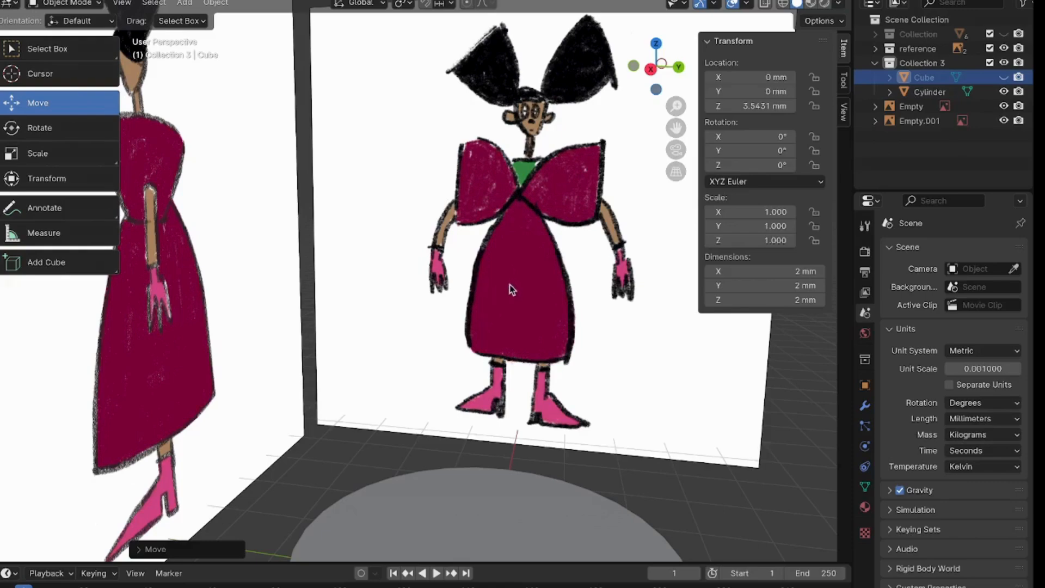
middle_drag(511, 289, 612, 314)
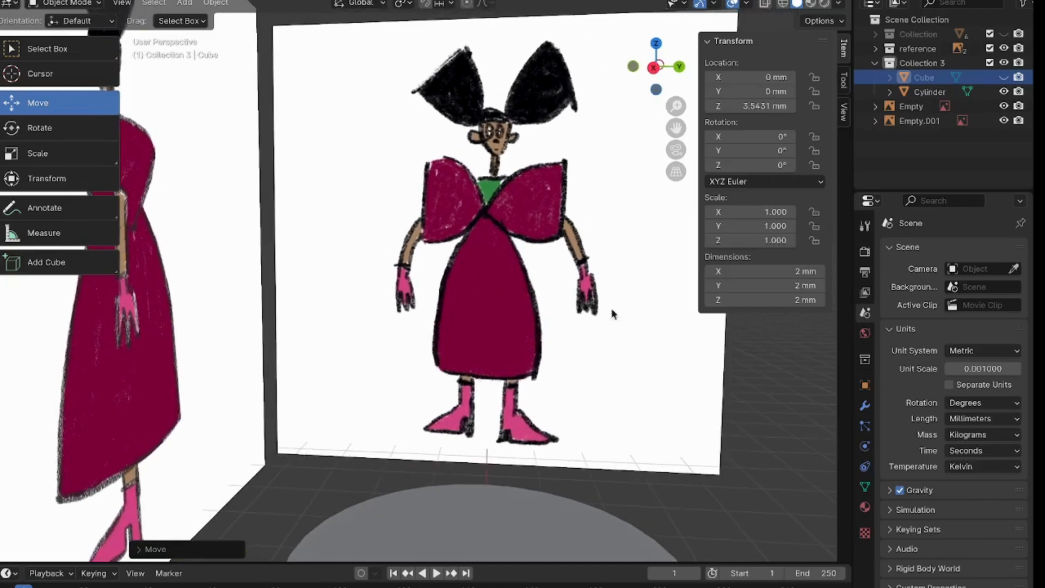
click(1003, 77)
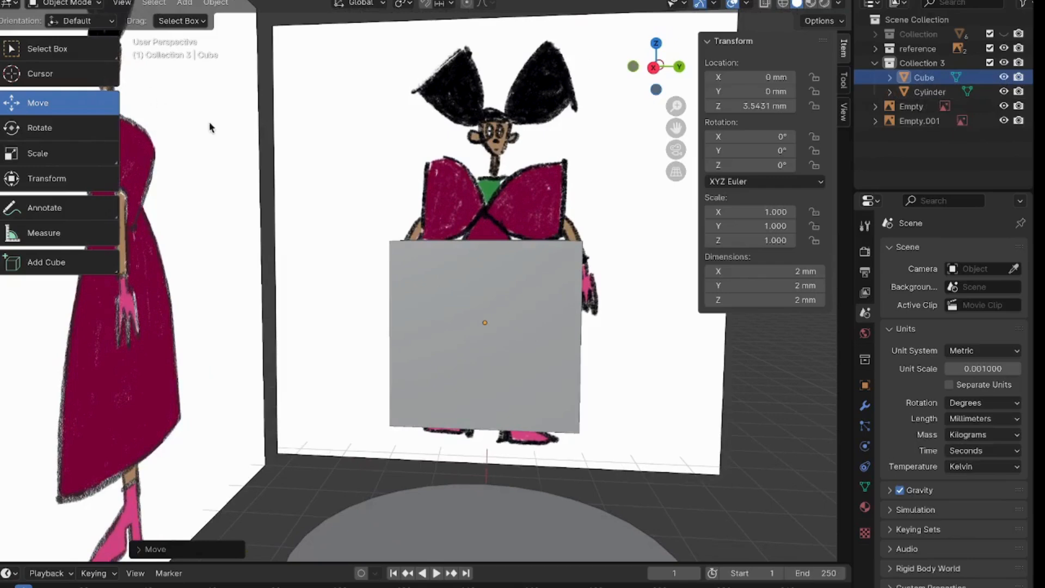
Raise the cube along Z to about 3.66 mm over the waist in the front reference drawing.
click(529, 325)
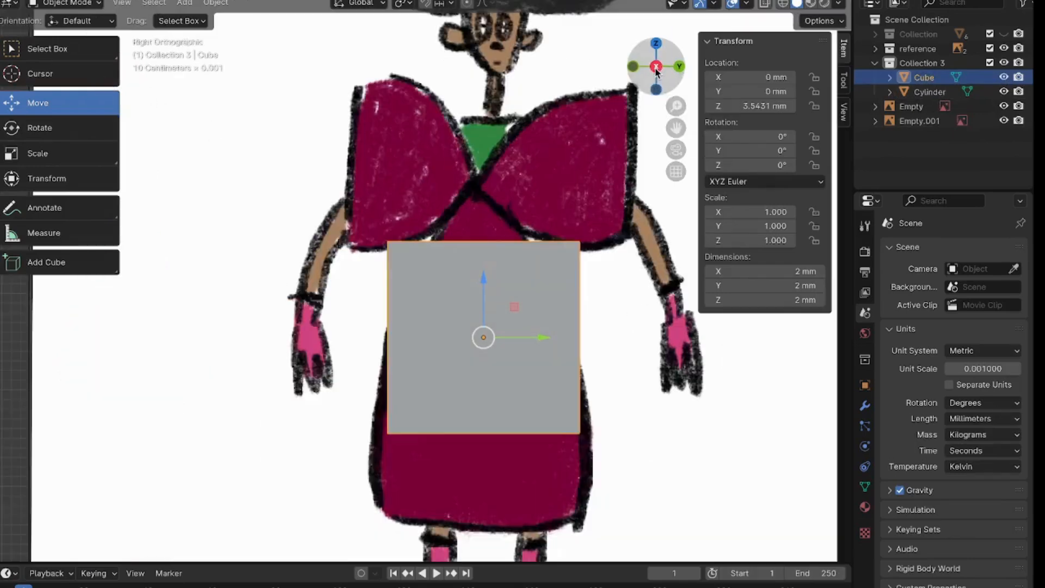
click(655, 69)
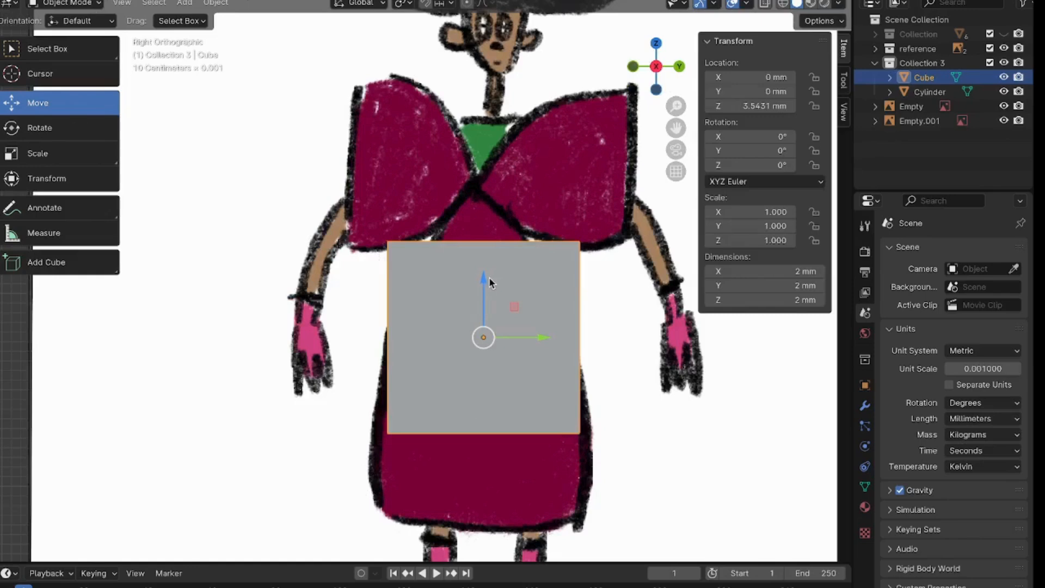
drag(482, 283, 458, 271)
scroll(477, 352, down, 2)
scroll(475, 354, up, 1)
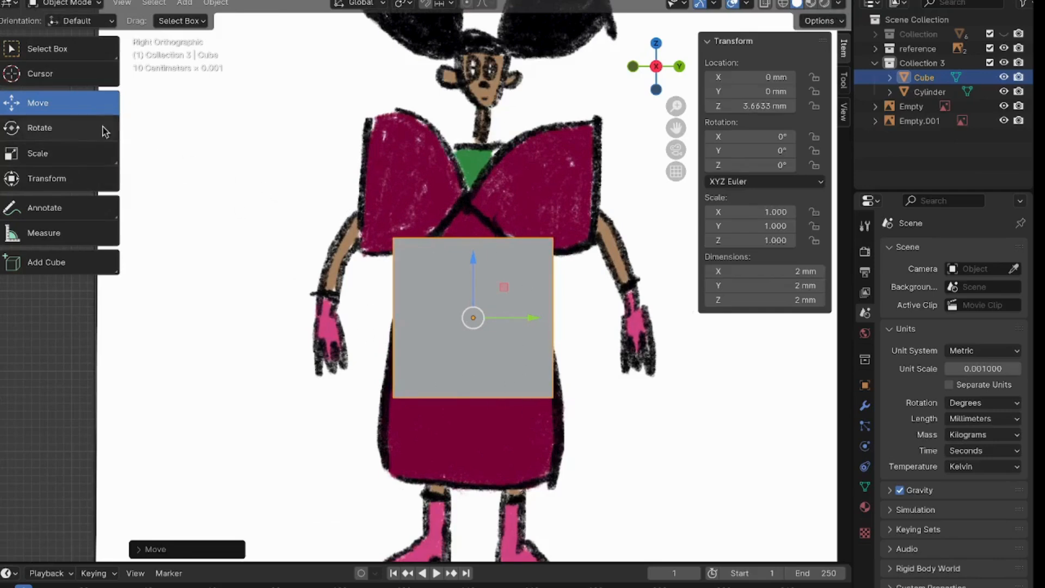
Stretch the cube along Z to about 2.81 mm tall and lower it over the skirt to about Z 3.10 mm.
click(59, 159)
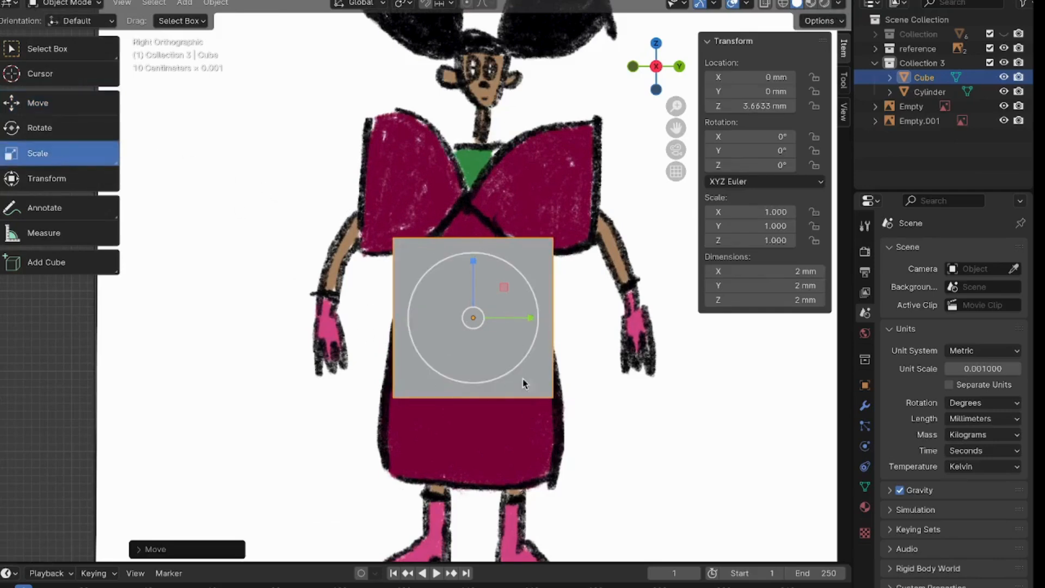
drag(473, 264, 471, 241)
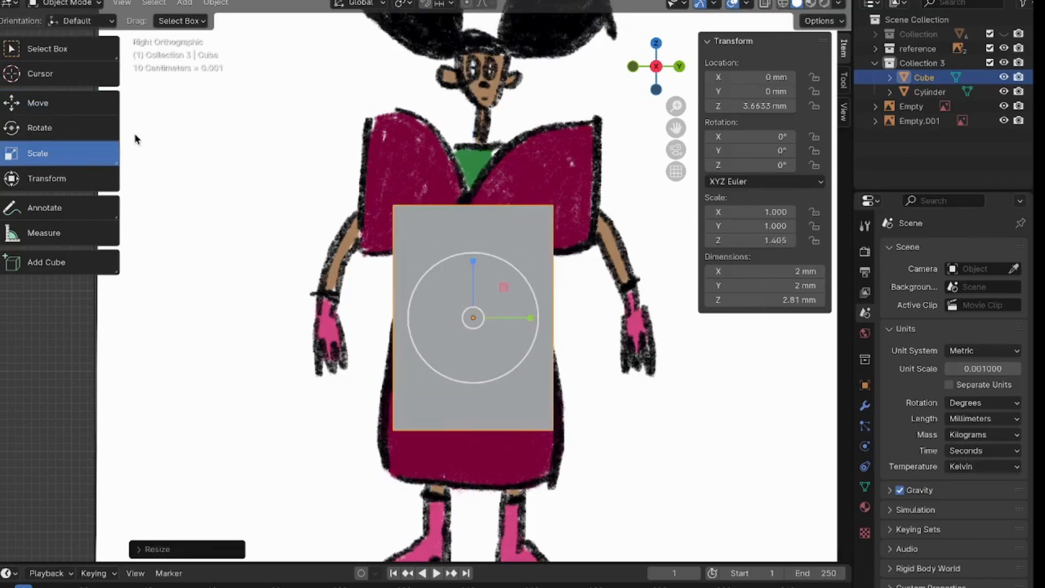
click(76, 105)
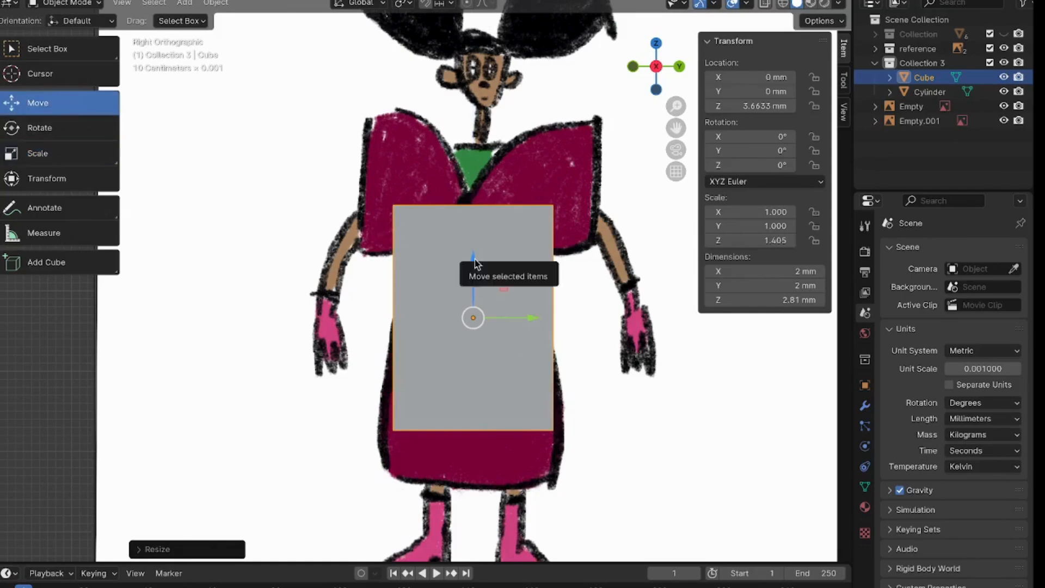
drag(472, 257, 474, 290)
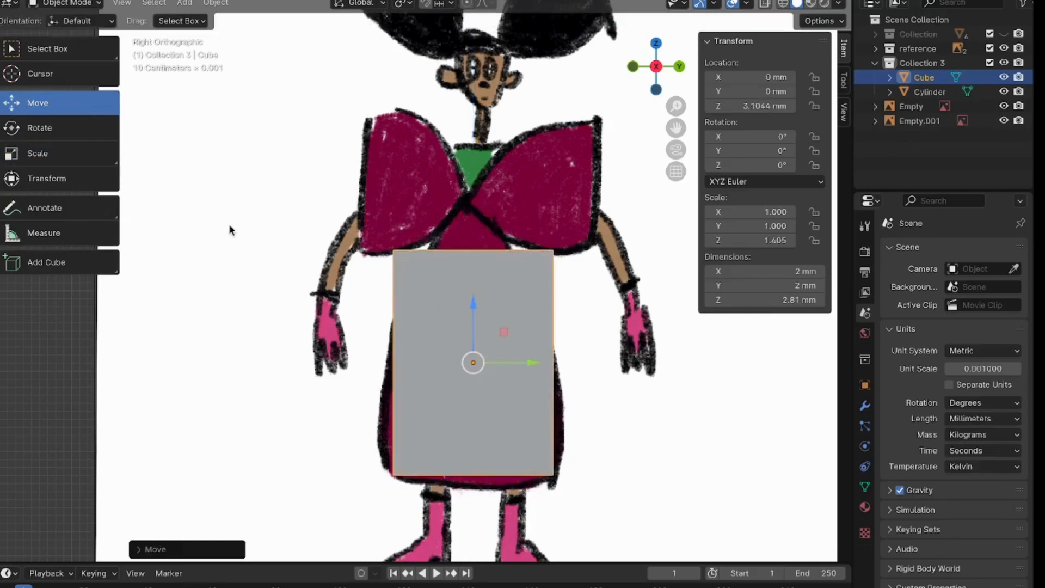
Stretch the cube along Z to about 3.5 mm tall and raise it to about Z 3.30 mm, aligning its base with the skirt hem.
click(18, 152)
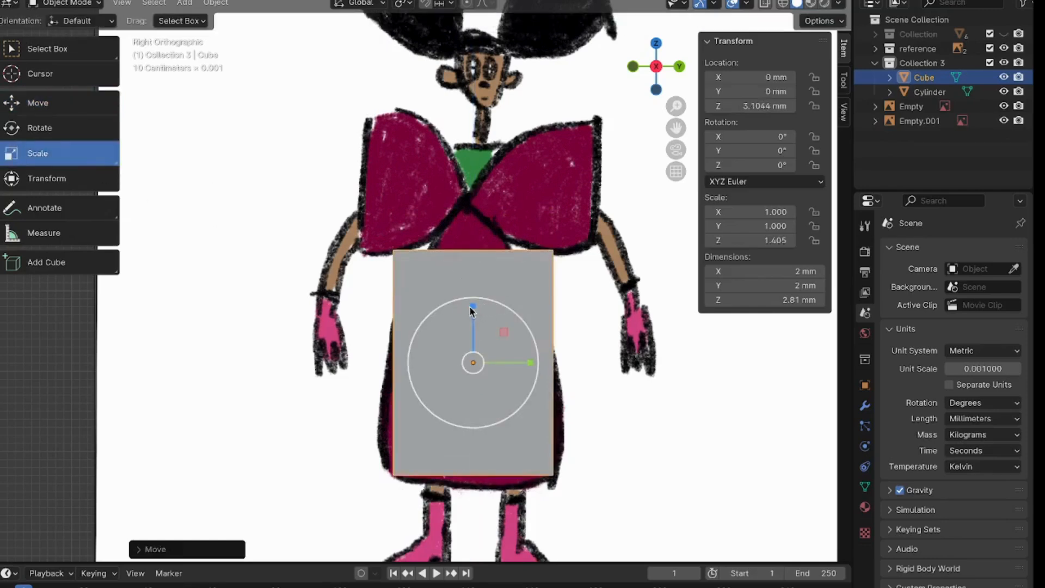
drag(473, 307, 470, 296)
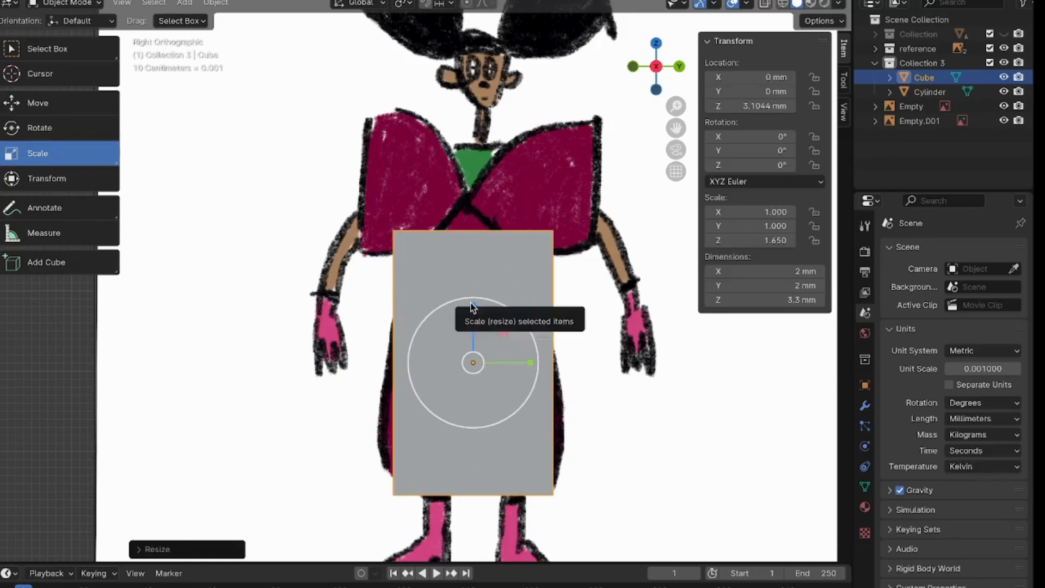
drag(472, 305, 470, 297)
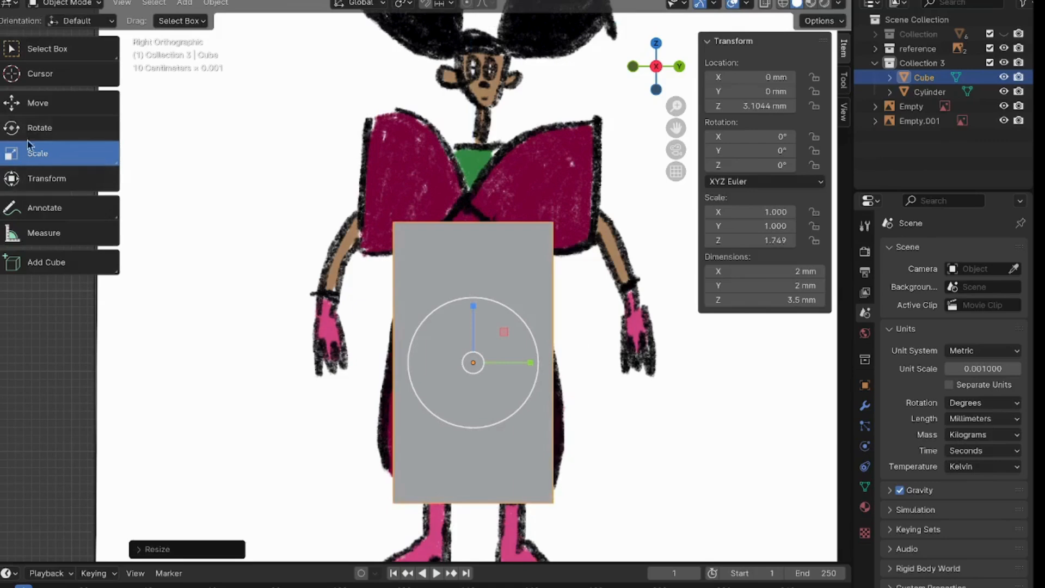
click(46, 109)
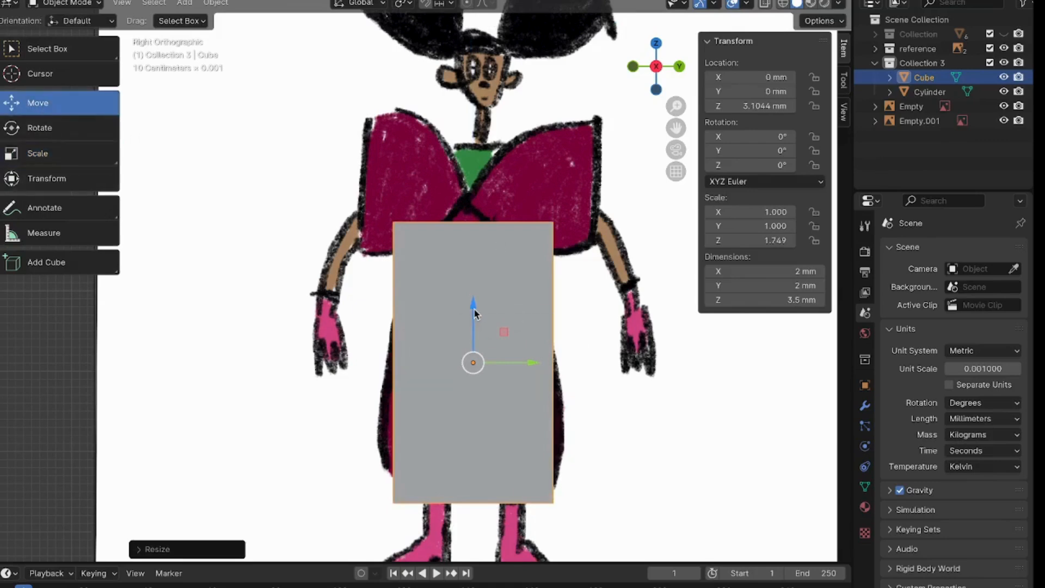
mouse_move(473, 305)
mouse_down()
mouse_move(472, 284)
mouse_move(466, 294)
mouse_up()
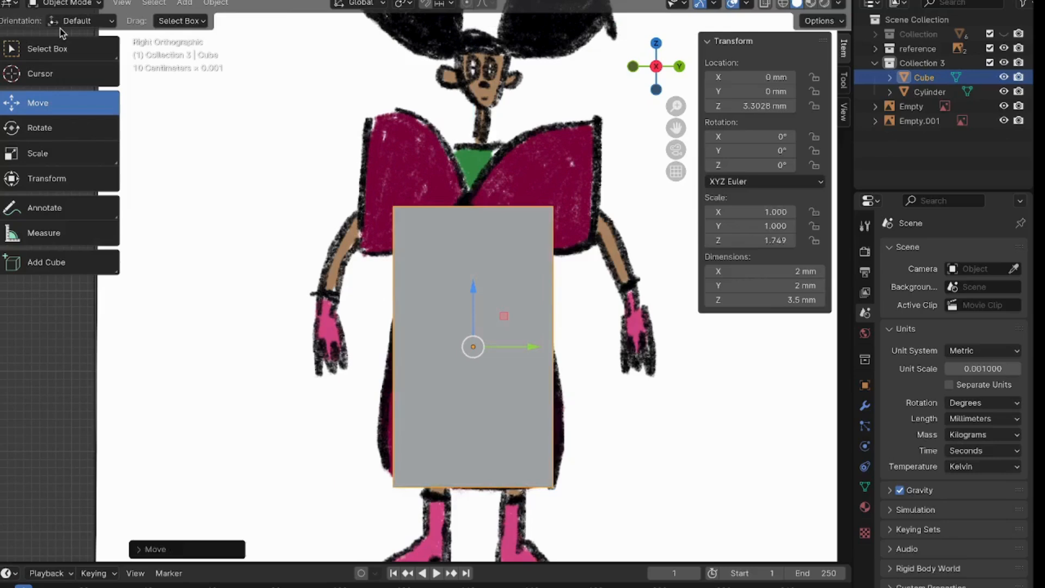
Switch the cube to Edit Mode and go through vertex and edge selection, ending in face selection.
click(99, 5)
click(90, 3)
click(70, 36)
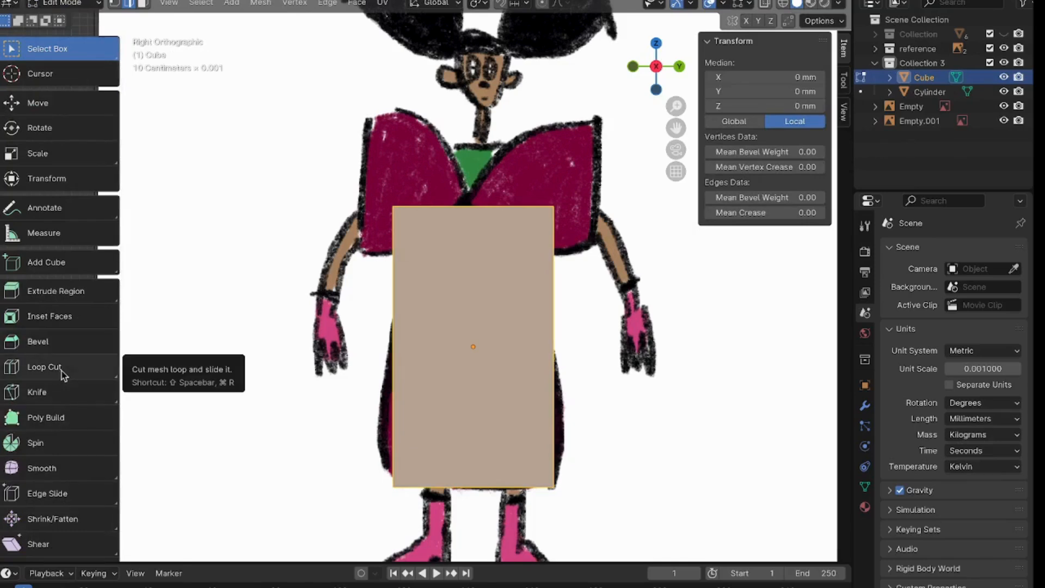
click(115, 5)
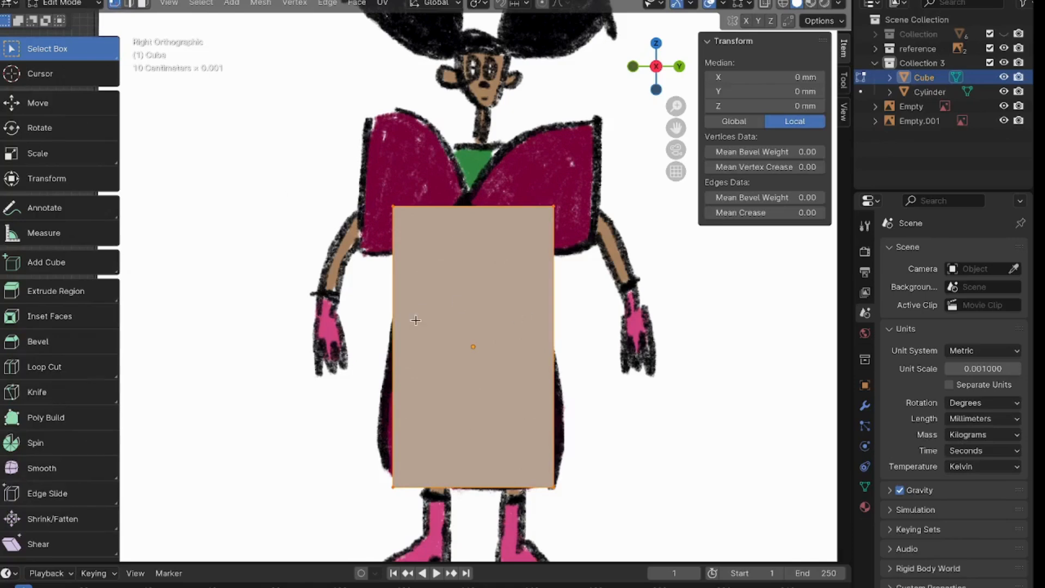
middle_drag(417, 320, 425, 253)
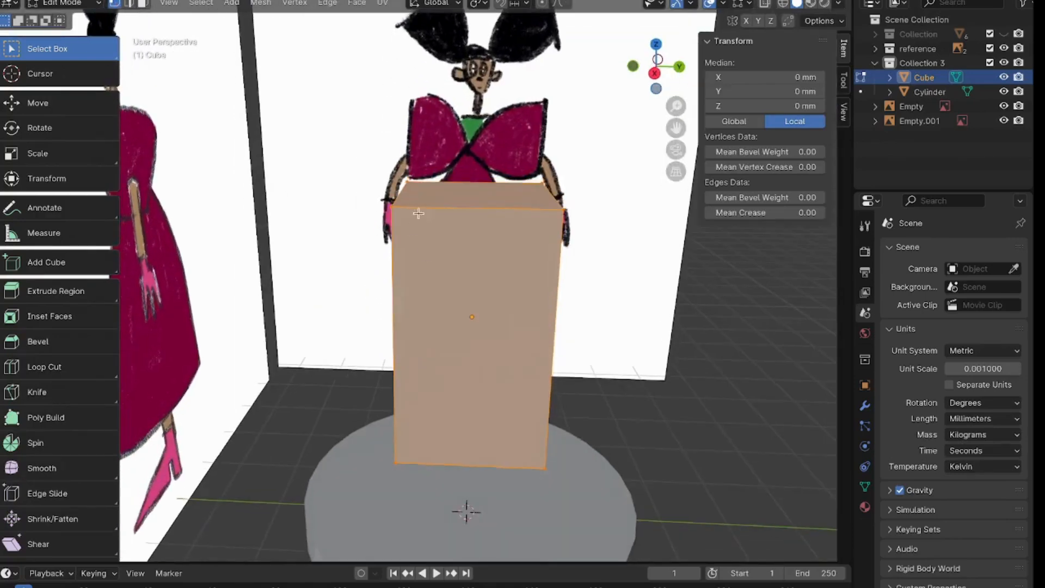
click(131, 4)
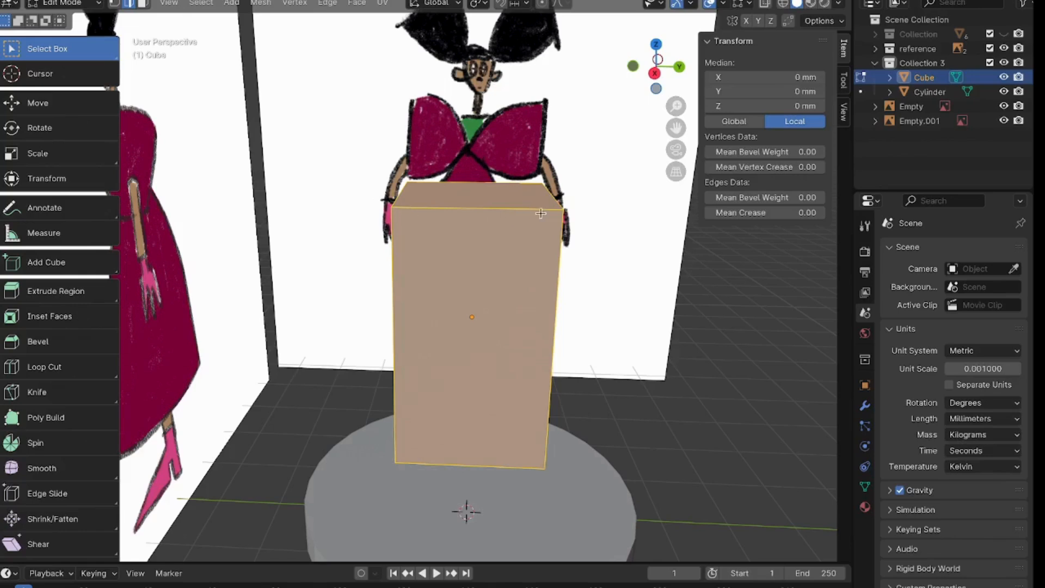
click(143, 5)
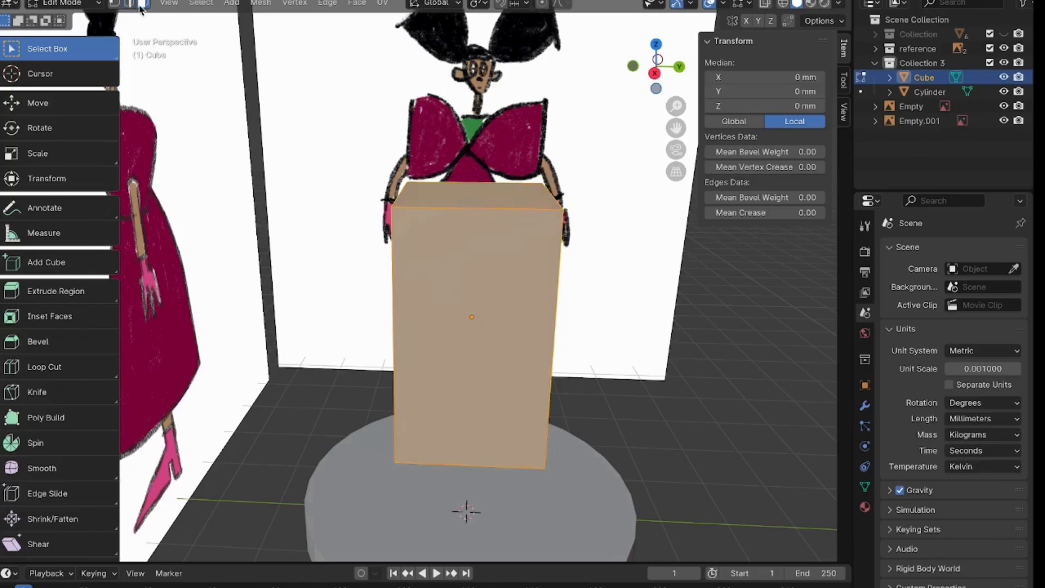
Try face selection on the cube's large side face and on its top face.
click(449, 372)
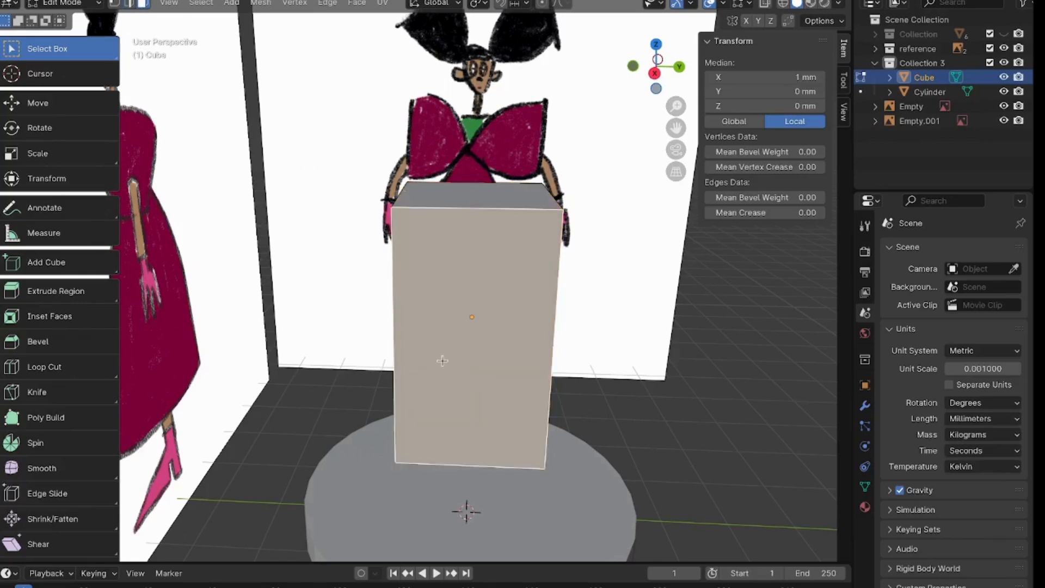
mouse_move(442, 360)
middle_down()
mouse_move(470, 355)
mouse_move(456, 357)
middle_up()
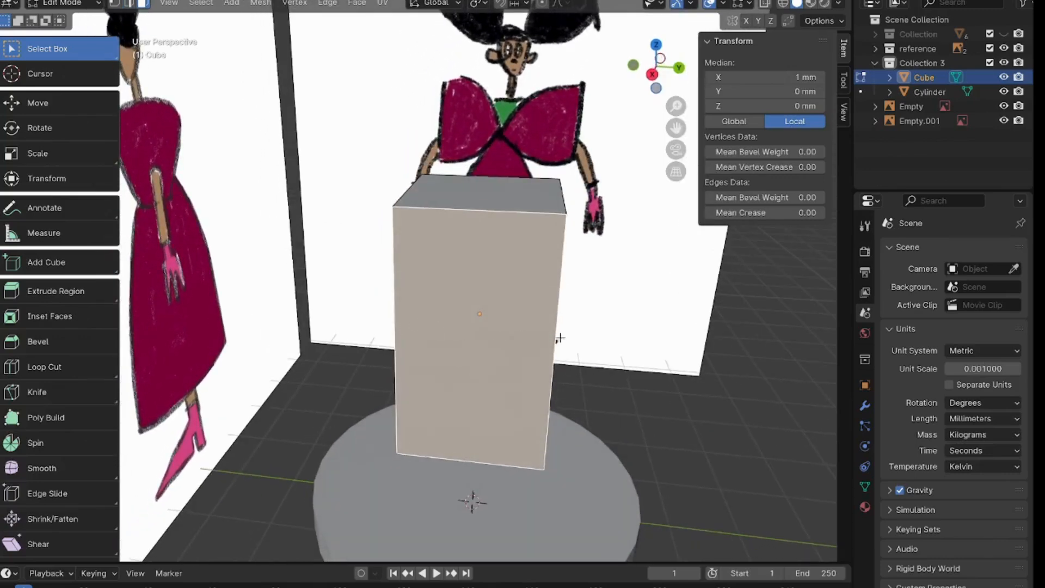
middle_drag(526, 320, 520, 276)
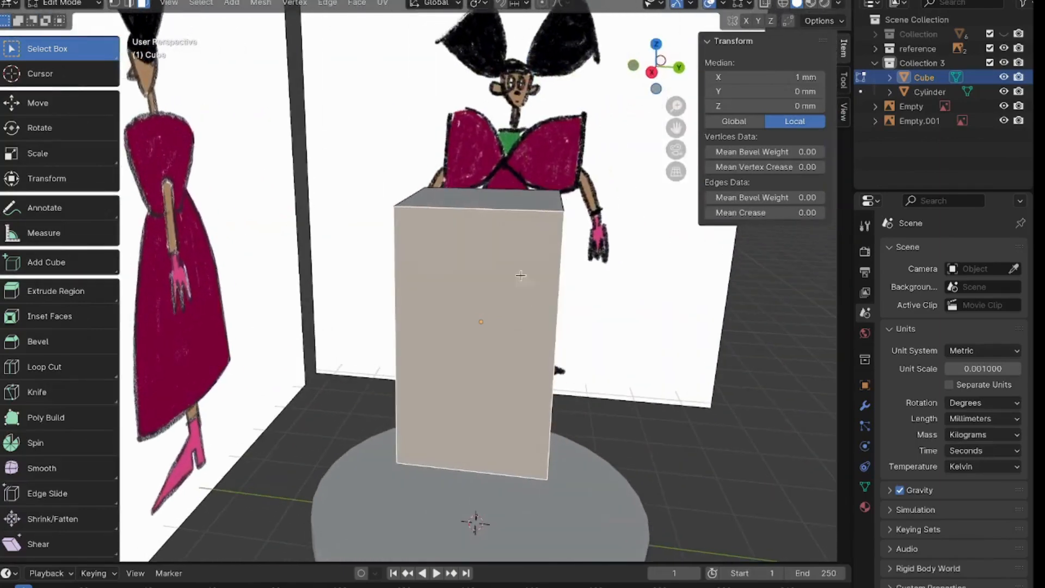
click(486, 208)
middle_drag(462, 307, 482, 296)
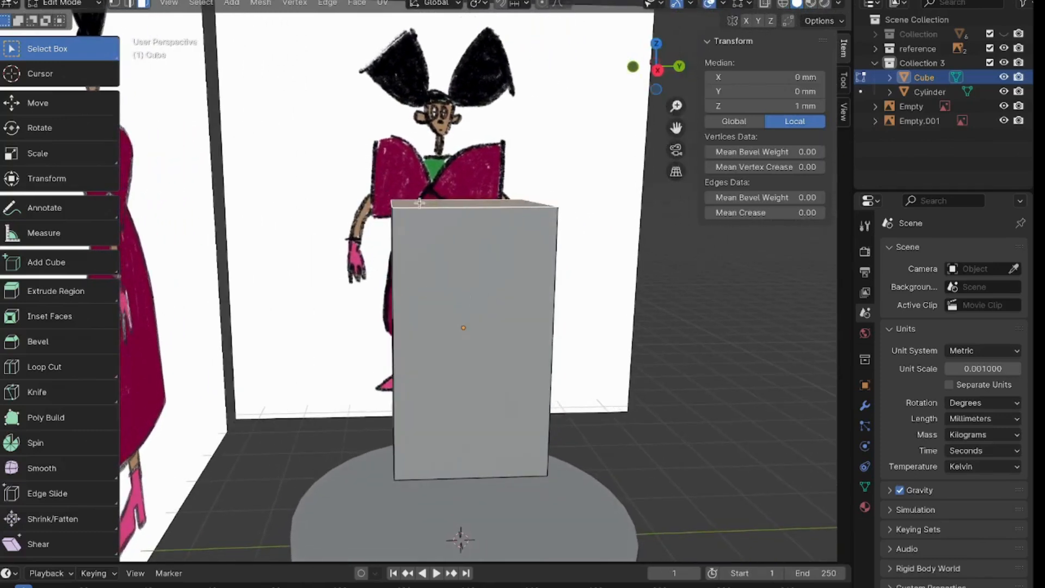
mouse_move(443, 294)
middle_down()
mouse_move(418, 290)
mouse_move(434, 294)
middle_up()
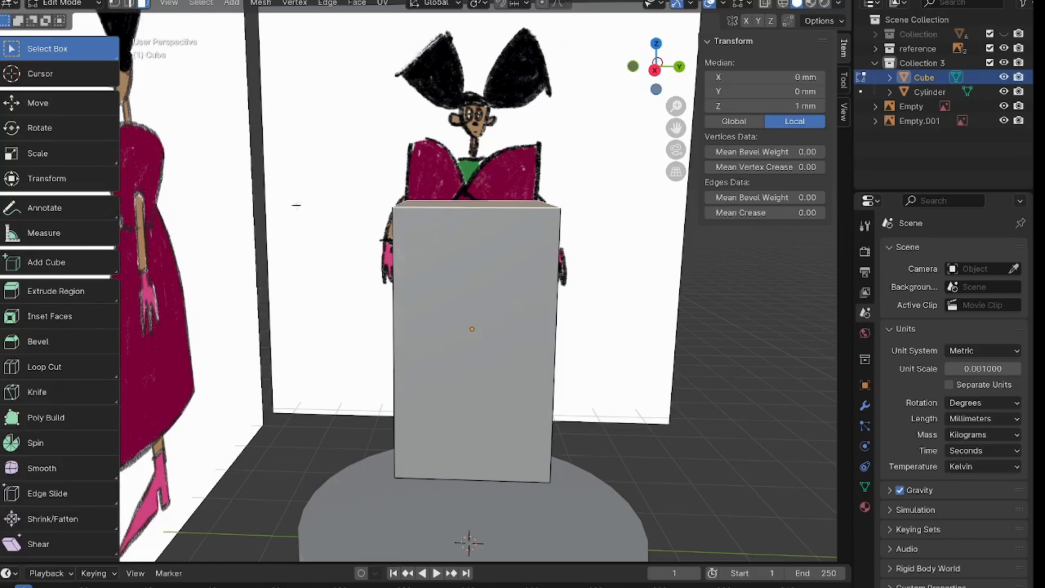
Add seven evenly spaced horizontal loop cuts around the cube, dividing its height into eight equal bands.
click(655, 70)
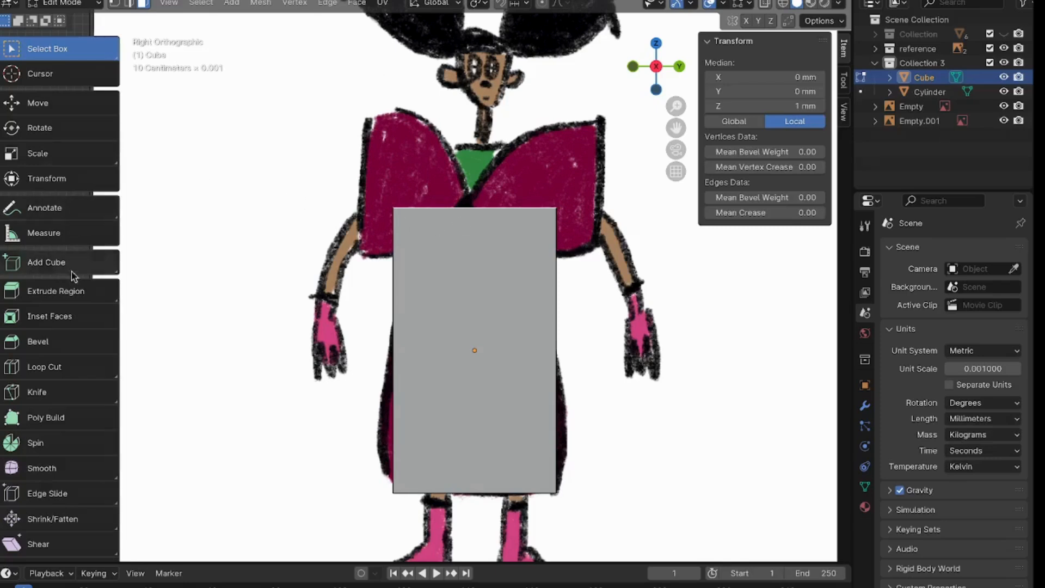
click(45, 368)
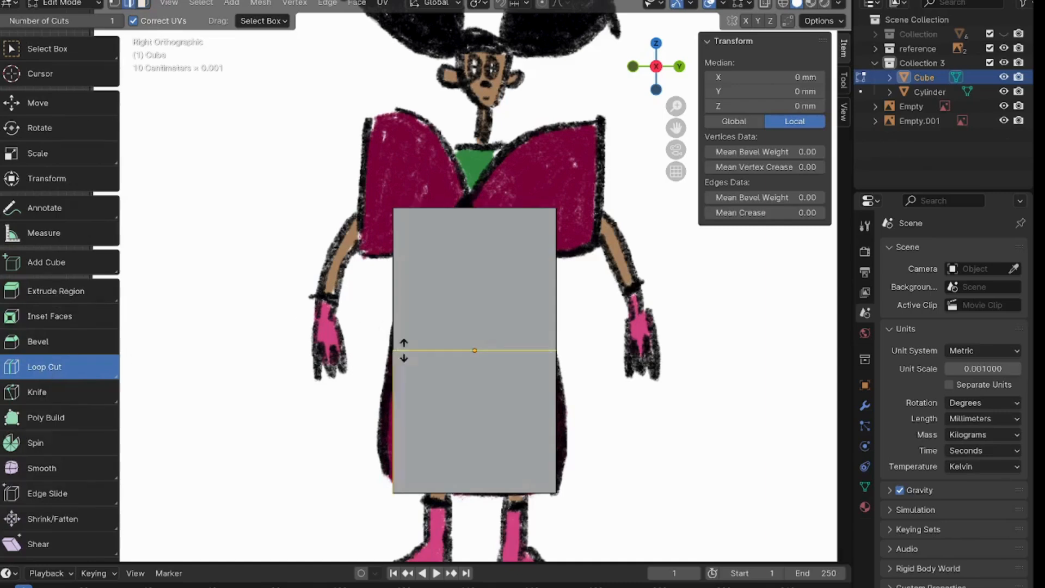
click(403, 349)
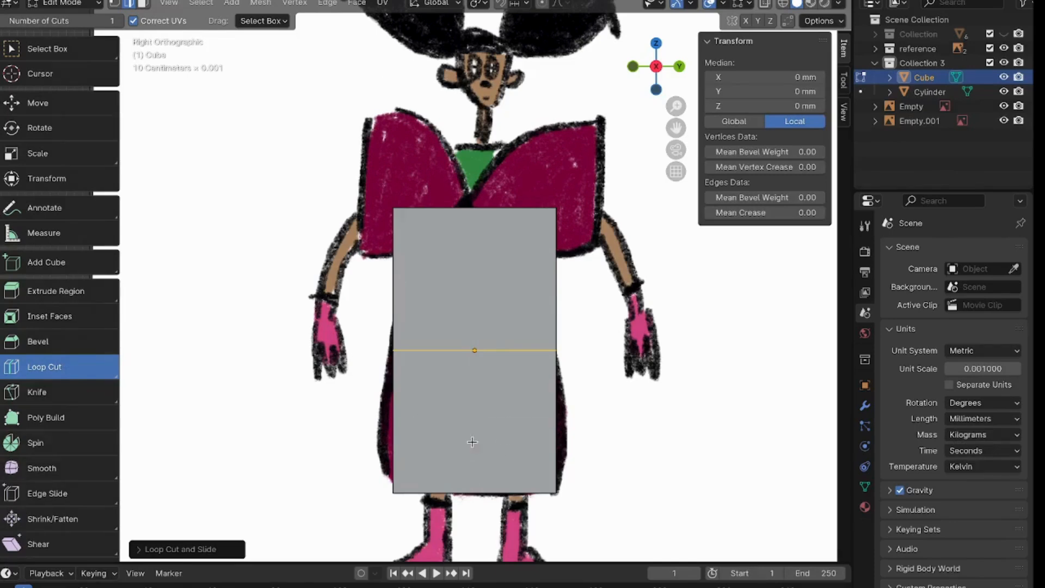
click(542, 425)
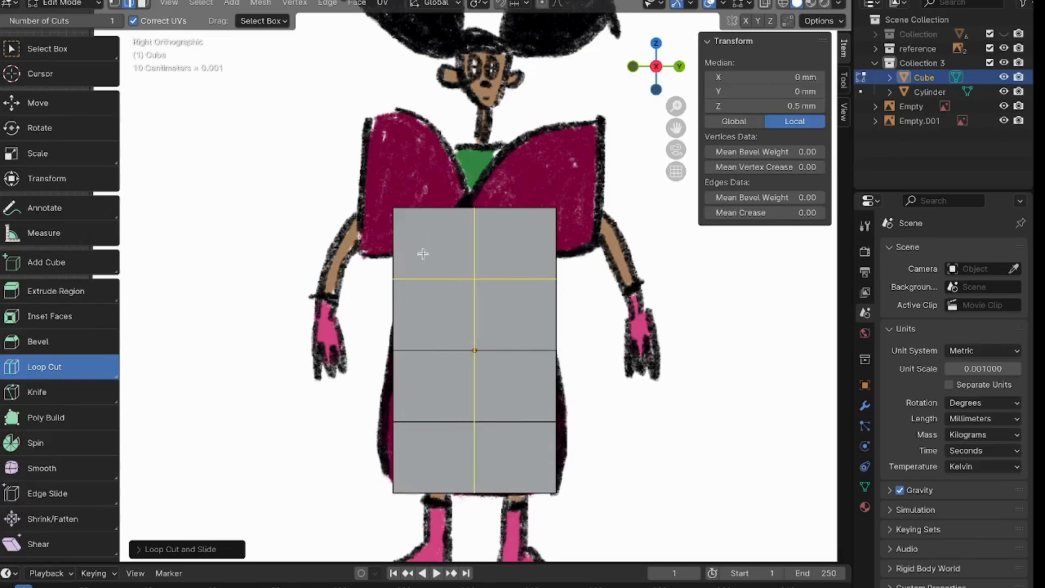
click(535, 465)
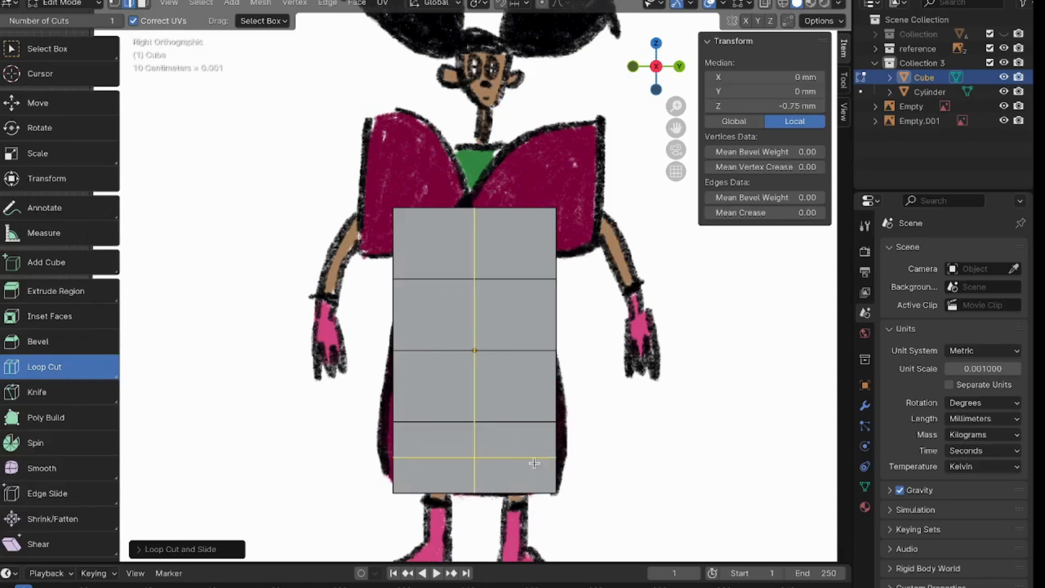
click(544, 315)
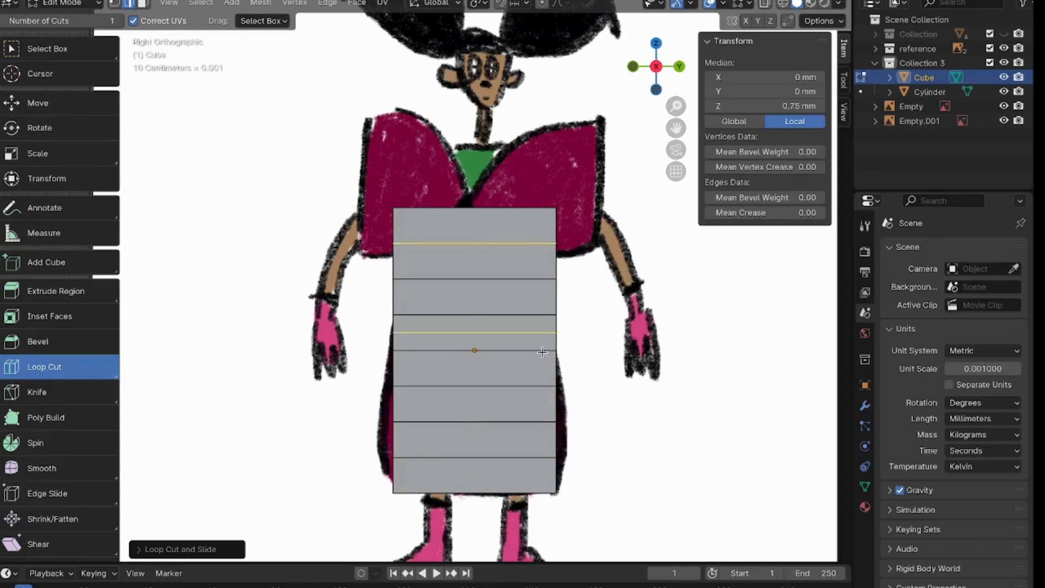
click(538, 243)
Select all four edges around the cube's top face, with the Scale tool active.
middle_drag(290, 355, 364, 357)
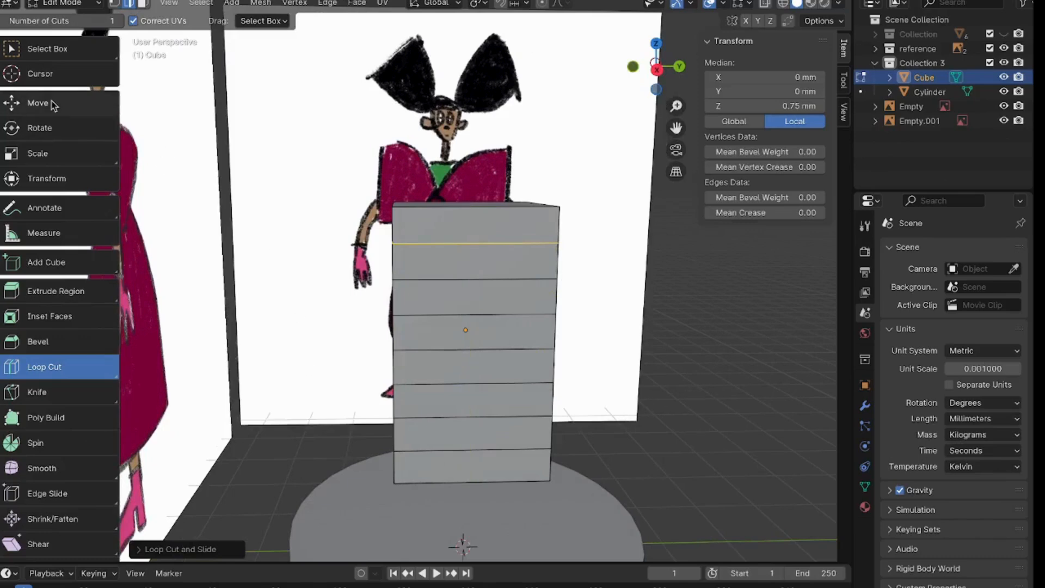
click(104, 103)
click(60, 152)
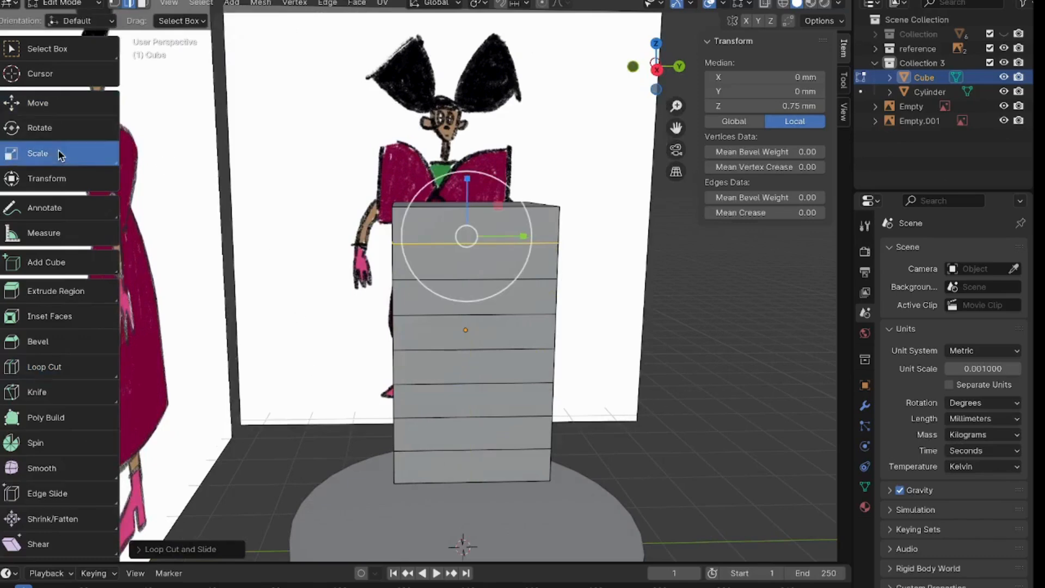
middle_drag(501, 207, 522, 213)
click(526, 210)
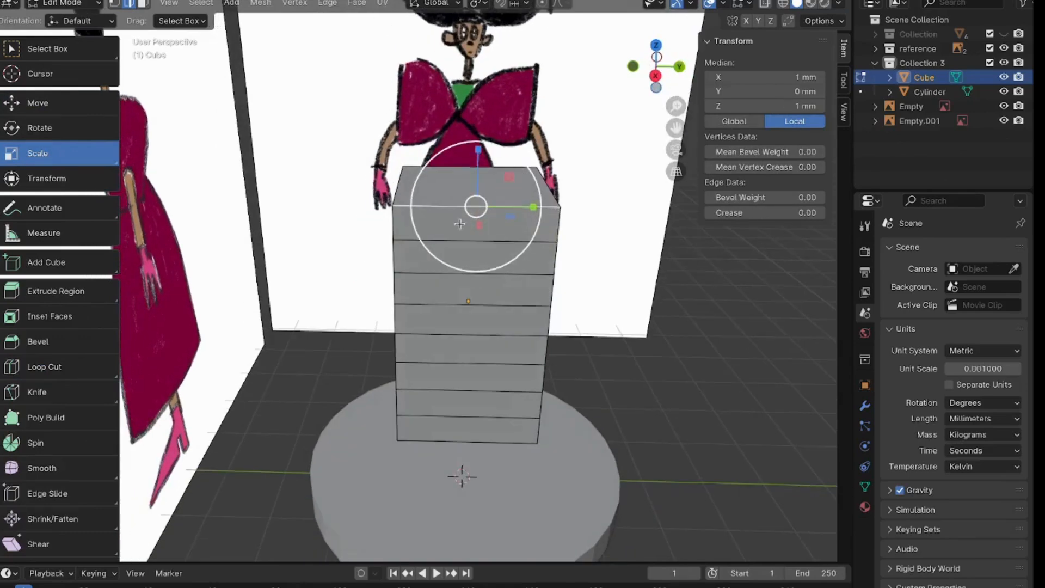
shift+click(395, 192)
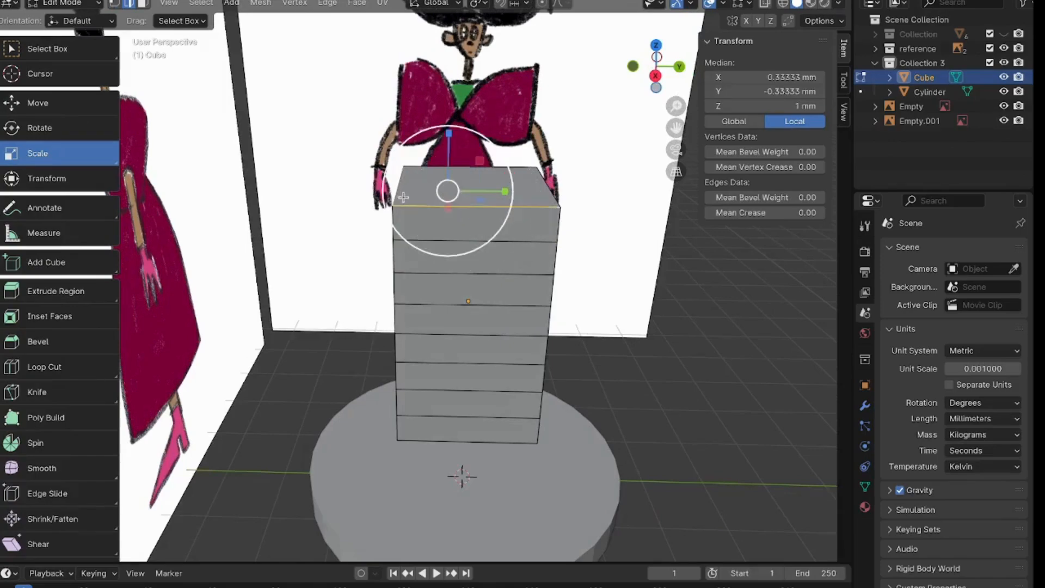
middle_drag(404, 197, 491, 309)
shift+click(491, 259)
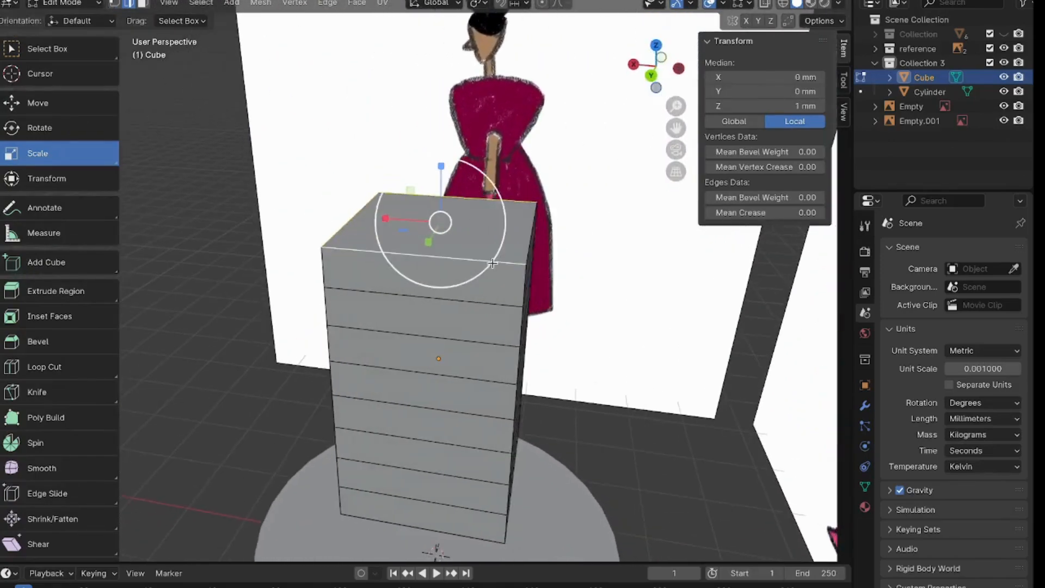
shift+click(527, 244)
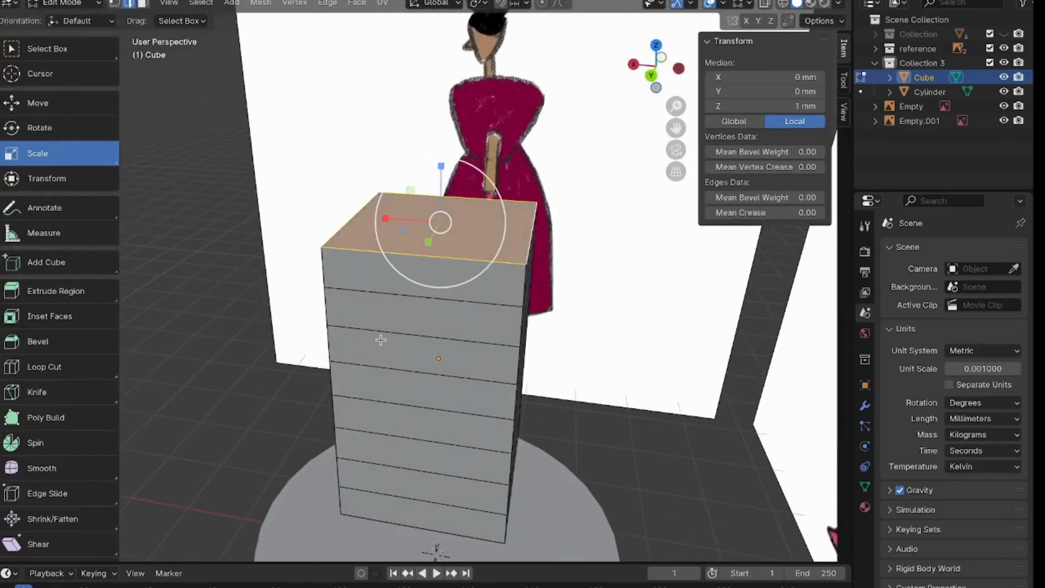
Narrow the top edges along Y to the dress's peak in the front drawing and along X to the waist in the side drawing.
middle_drag(472, 328, 614, 301)
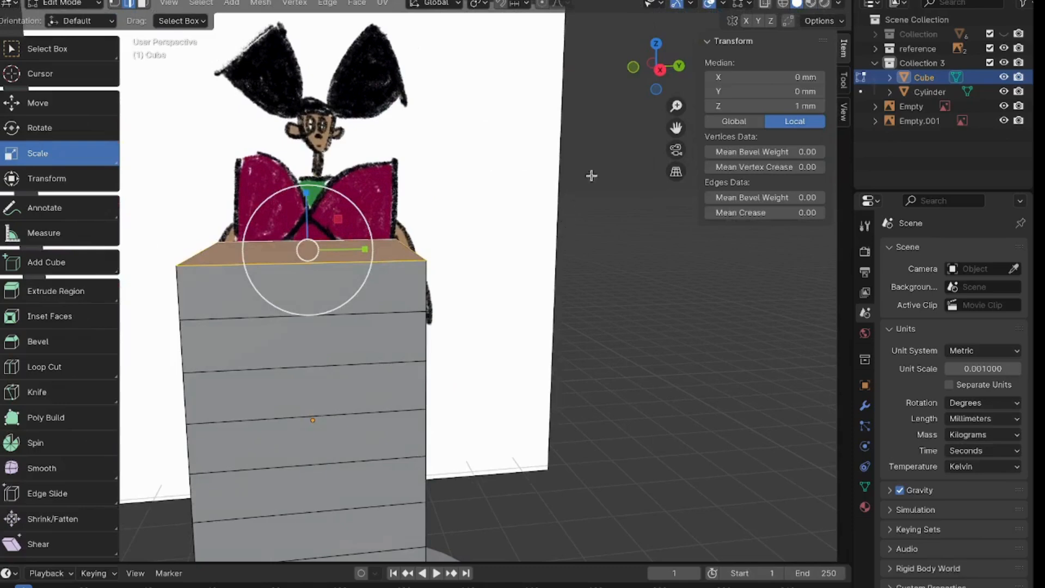
click(659, 70)
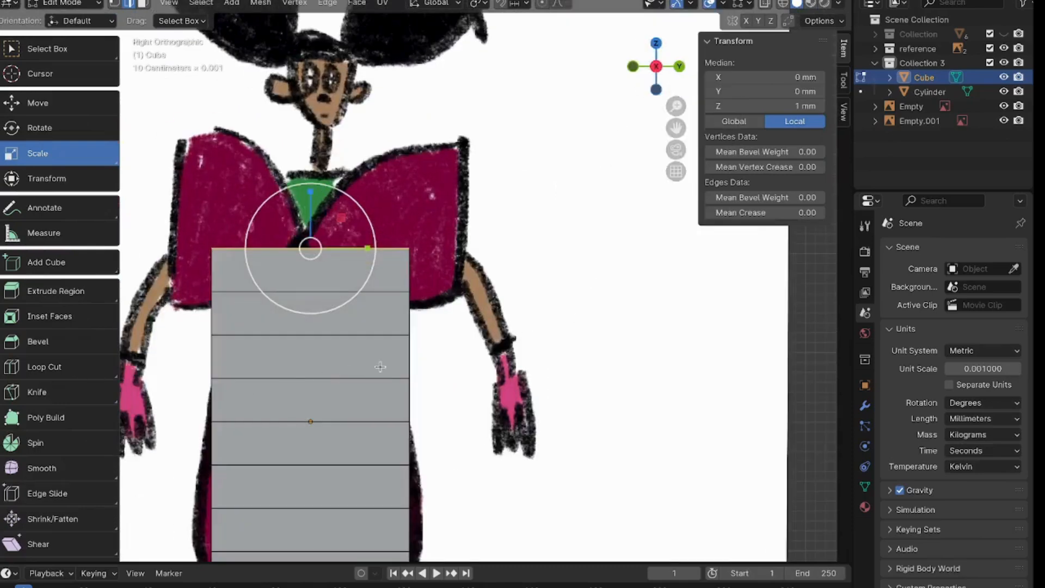
shift+middle_drag(379, 366, 425, 391)
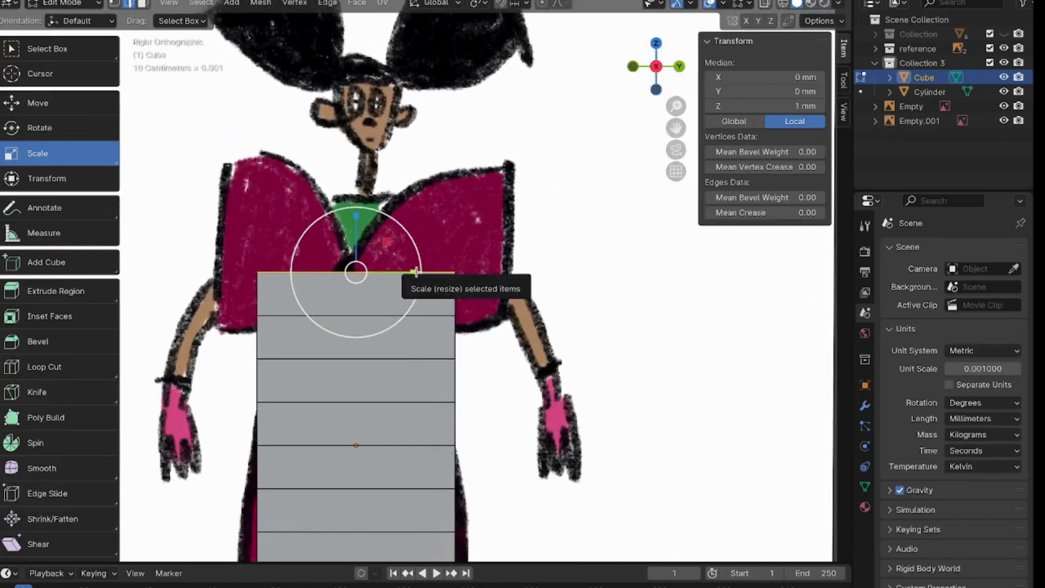
drag(415, 271, 368, 275)
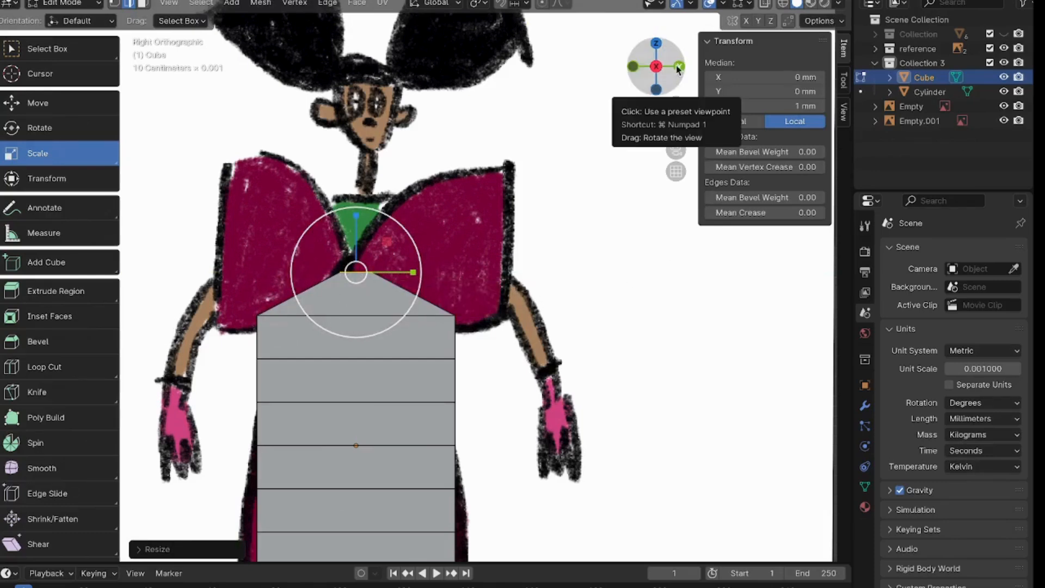
click(680, 67)
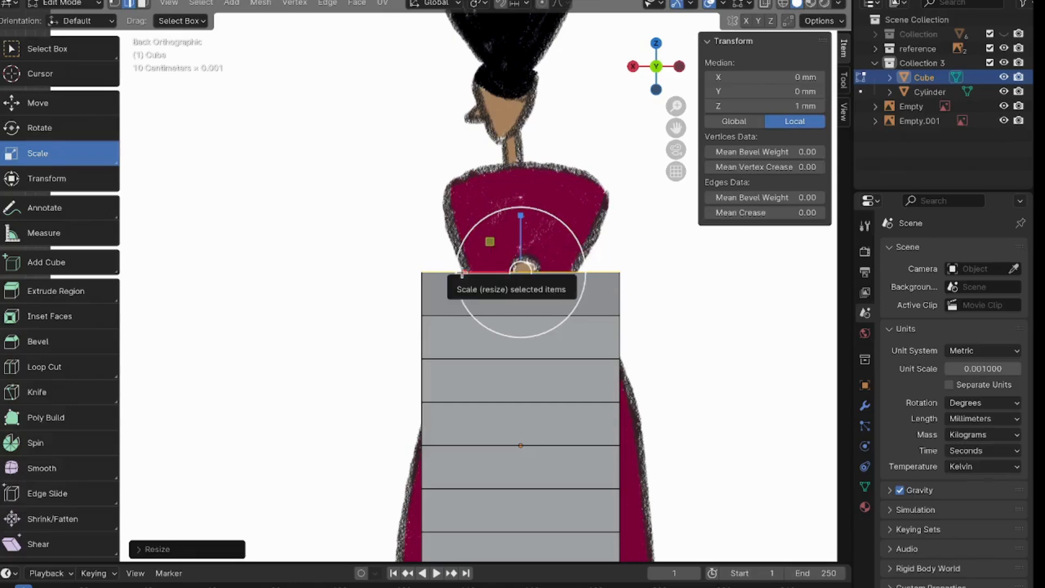
drag(464, 270, 490, 270)
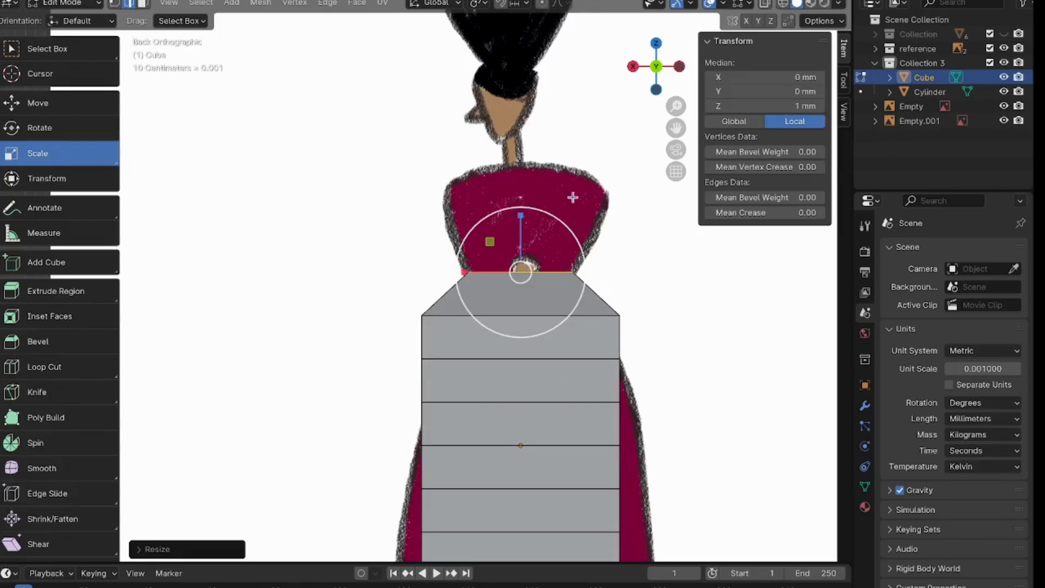
Select the edge loop just below the cube's top and narrow it along Y to the dress outline in the front drawing.
click(657, 66)
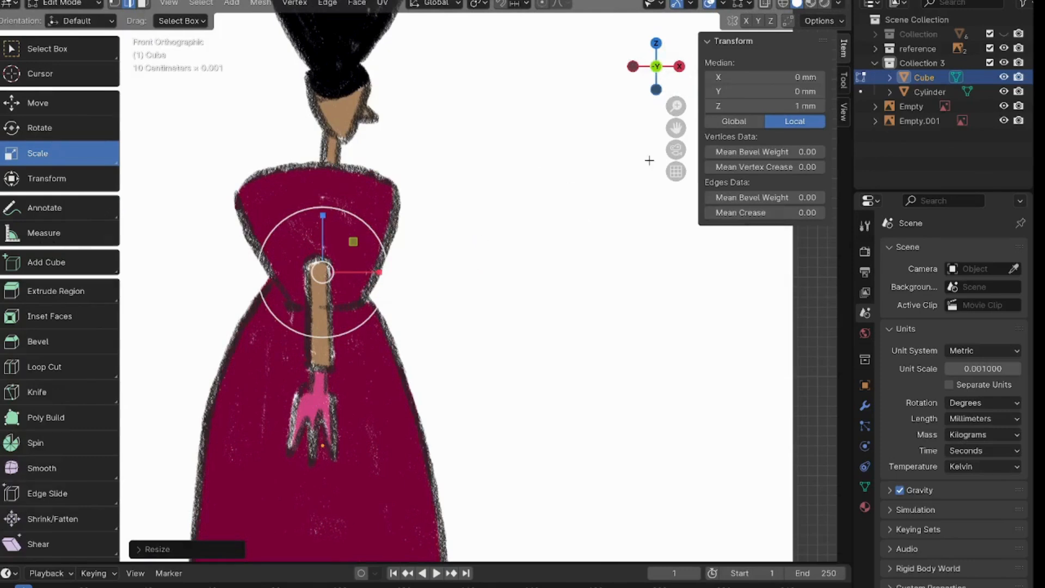
click(680, 67)
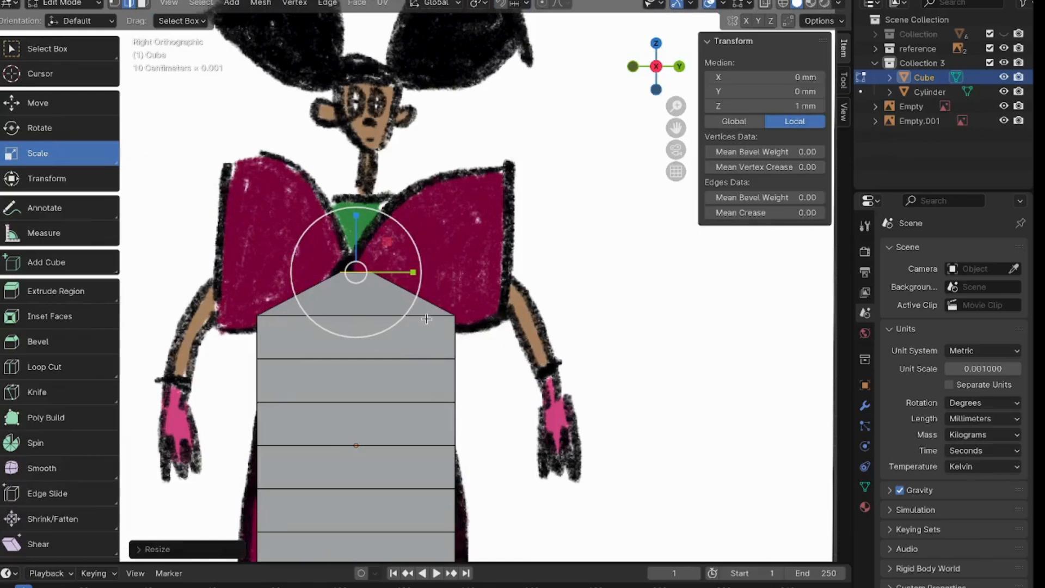
key(ctrl+z)
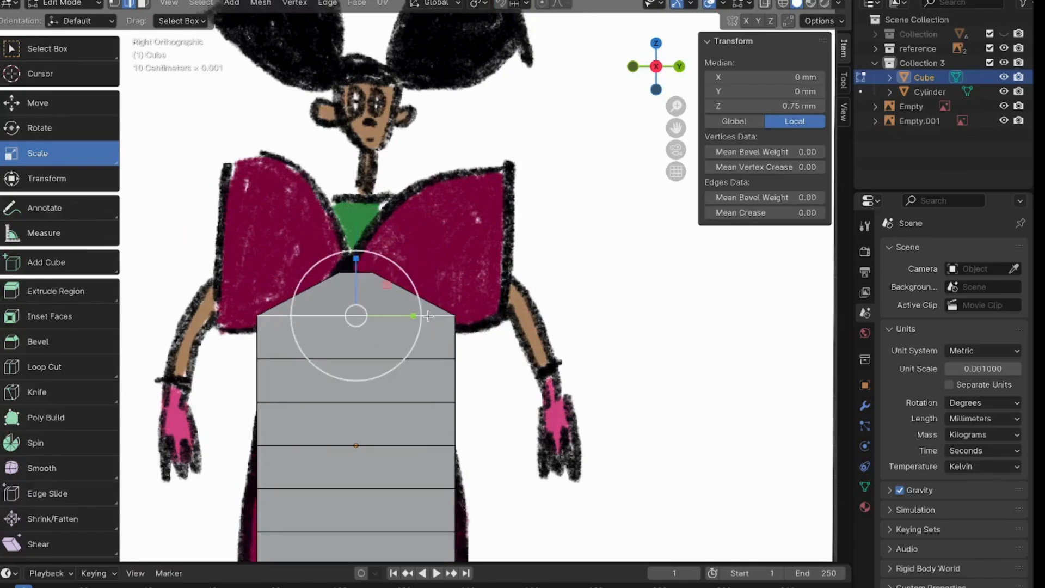
mouse_move(478, 364)
middle_down()
mouse_move(387, 363)
mouse_move(664, 354)
mouse_move(742, 366)
mouse_move(674, 390)
mouse_move(498, 361)
middle_up()
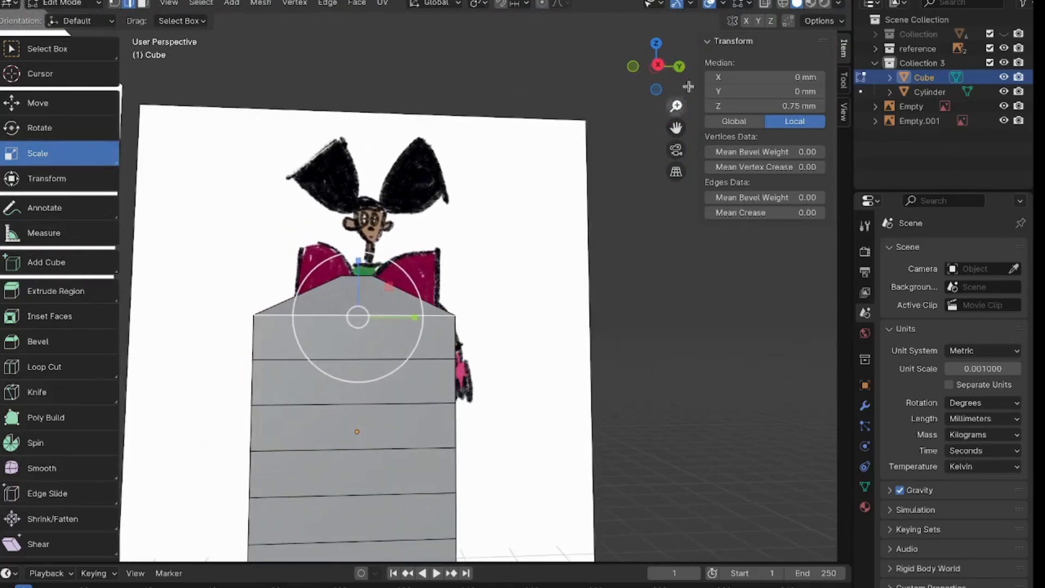
click(656, 65)
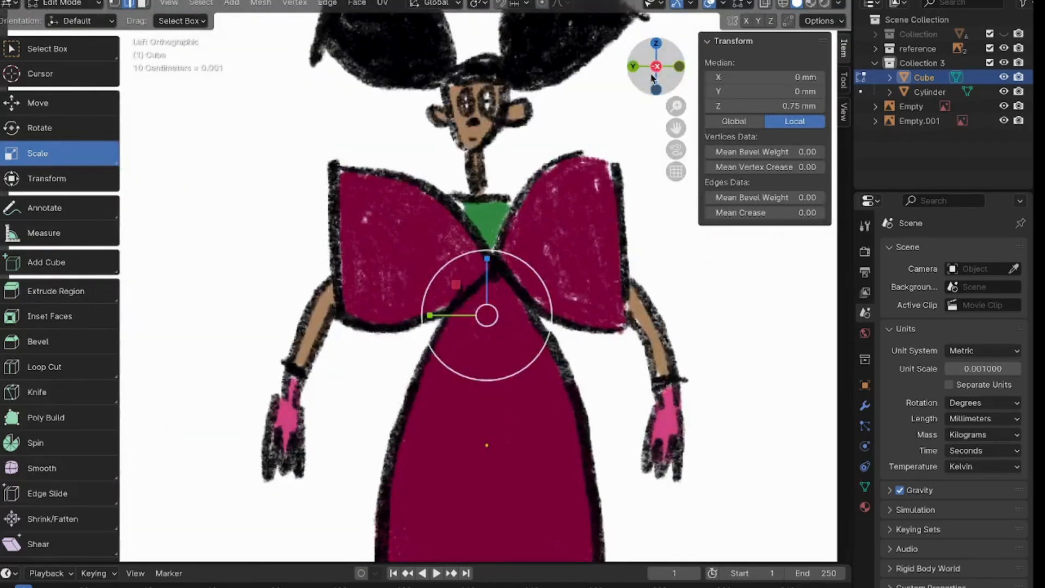
click(656, 66)
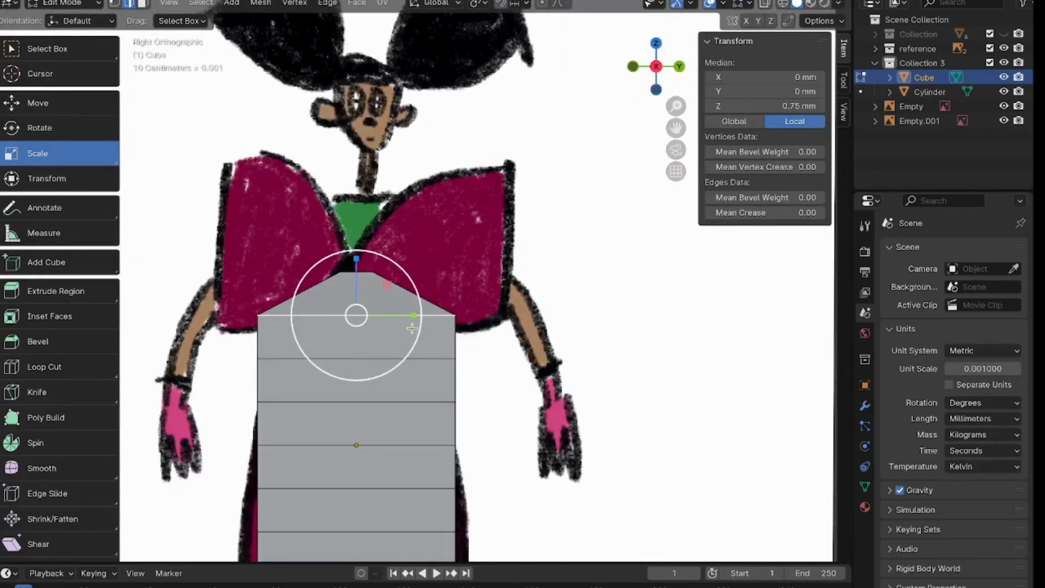
drag(415, 315, 385, 315)
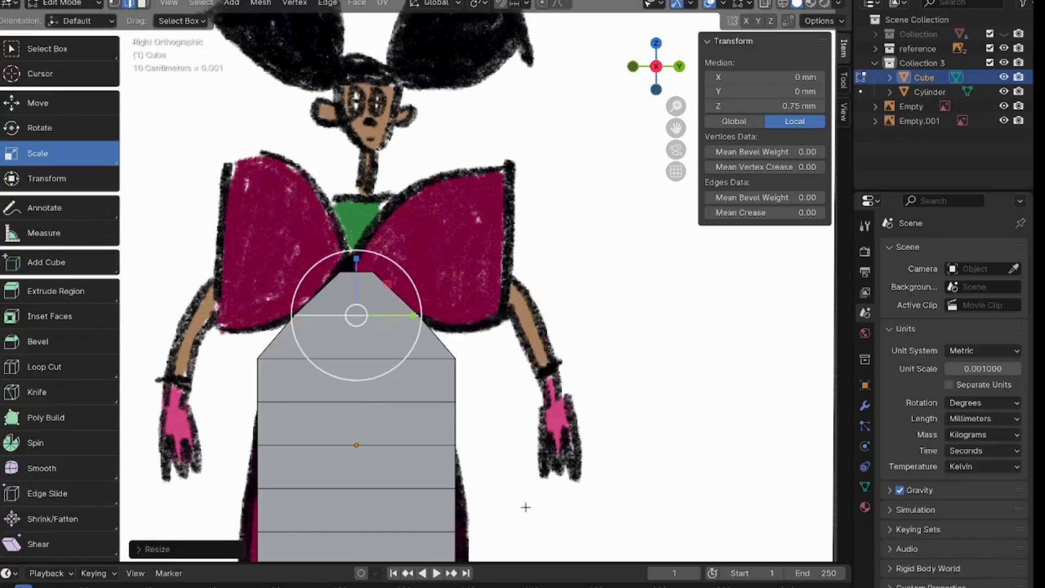
Narrow the second and third edge loops below the cube's top along Y to the dress outline in the front drawing.
middle_drag(518, 474, 598, 332)
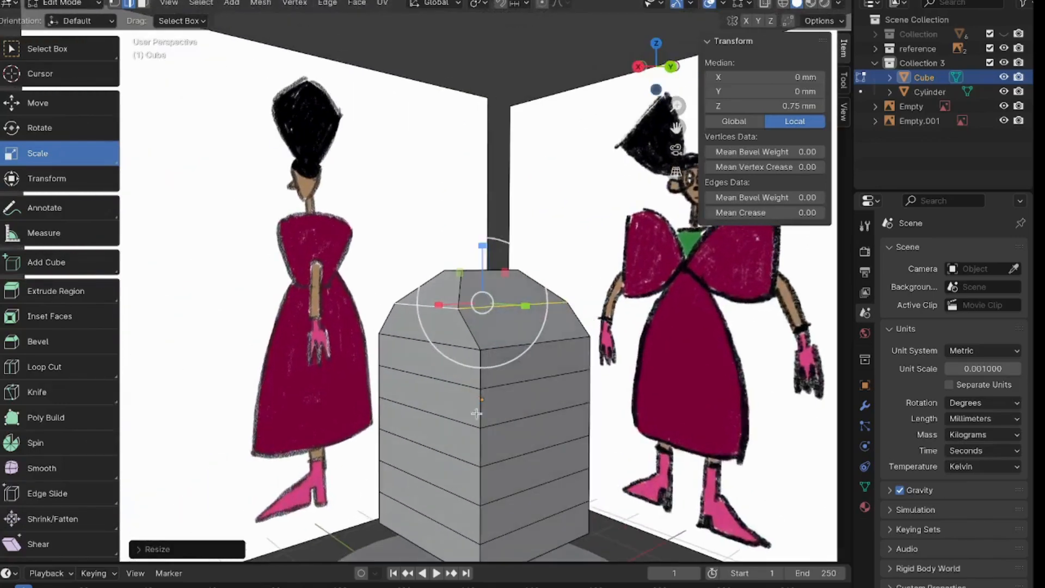
middle_drag(593, 369, 485, 360)
middle_drag(722, 333, 25, 336)
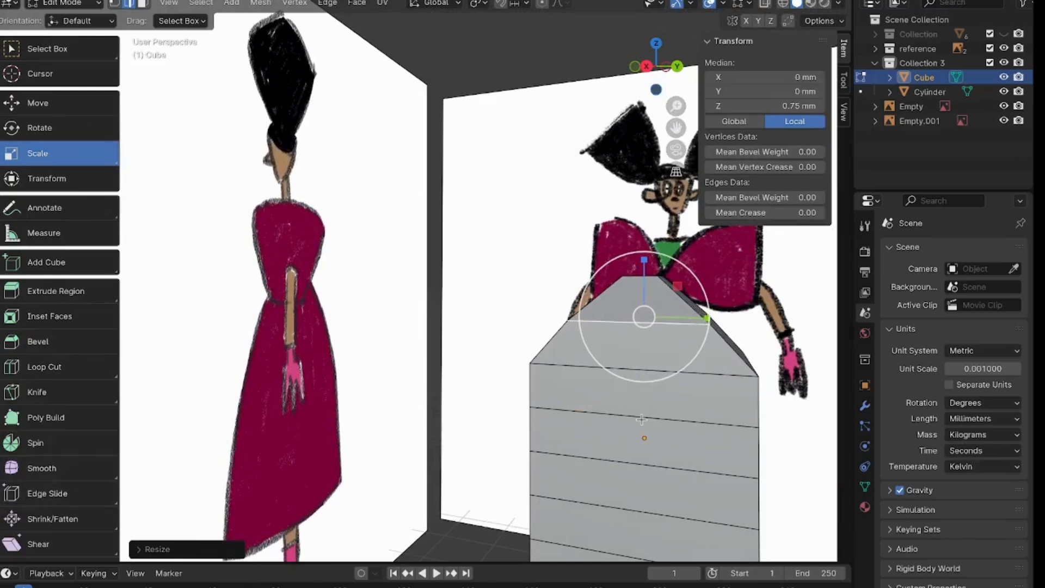
click(646, 66)
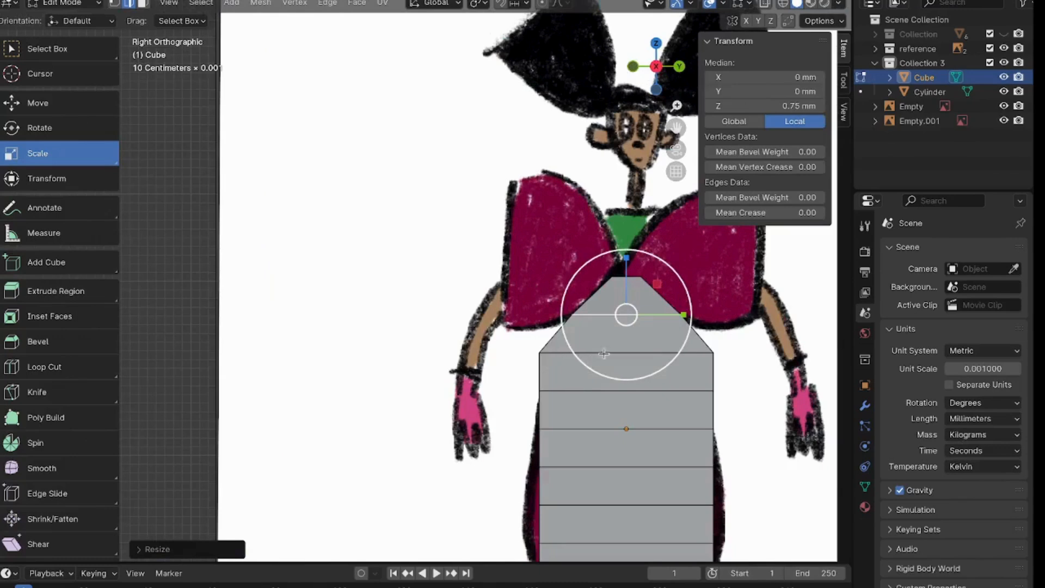
alt+click(627, 351)
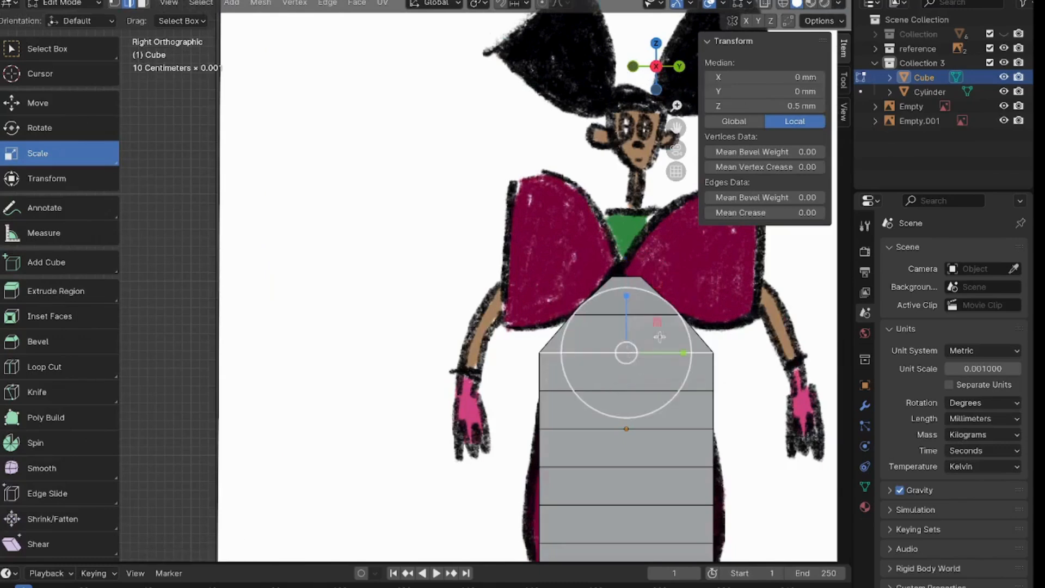
drag(683, 353, 657, 397)
alt+click(648, 391)
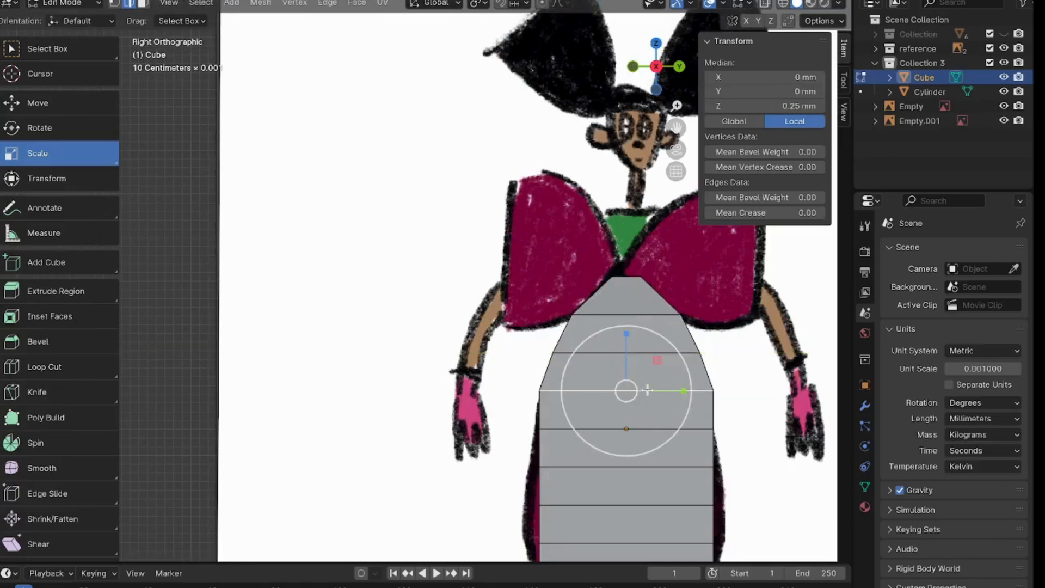
drag(686, 391, 666, 417)
Widen the middle edge facing the view and the edge loop just below it along Y to the dress outline in the front drawing.
click(675, 429)
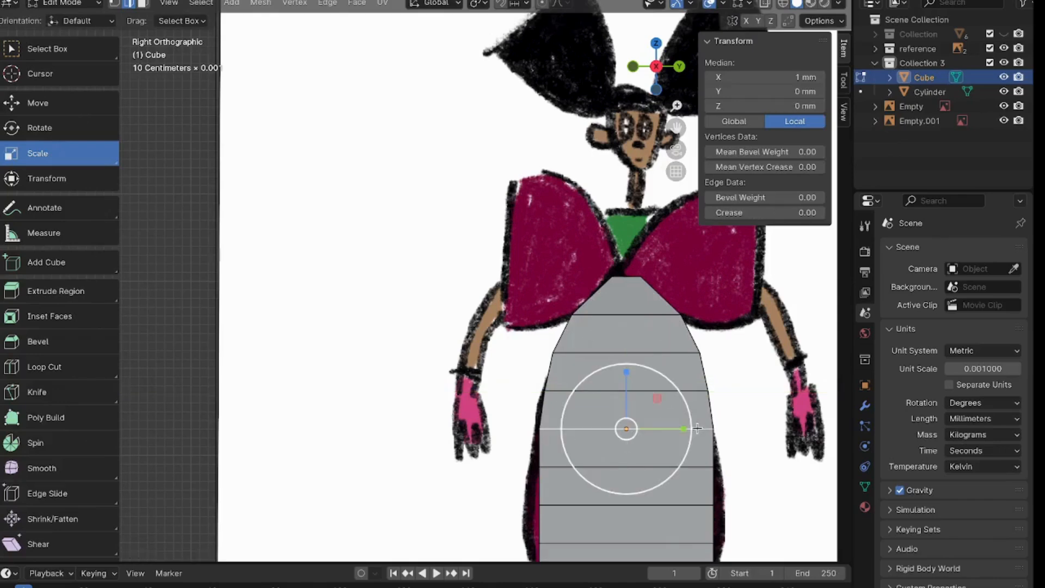
alt+click(691, 467)
drag(683, 466, 691, 466)
click(691, 429)
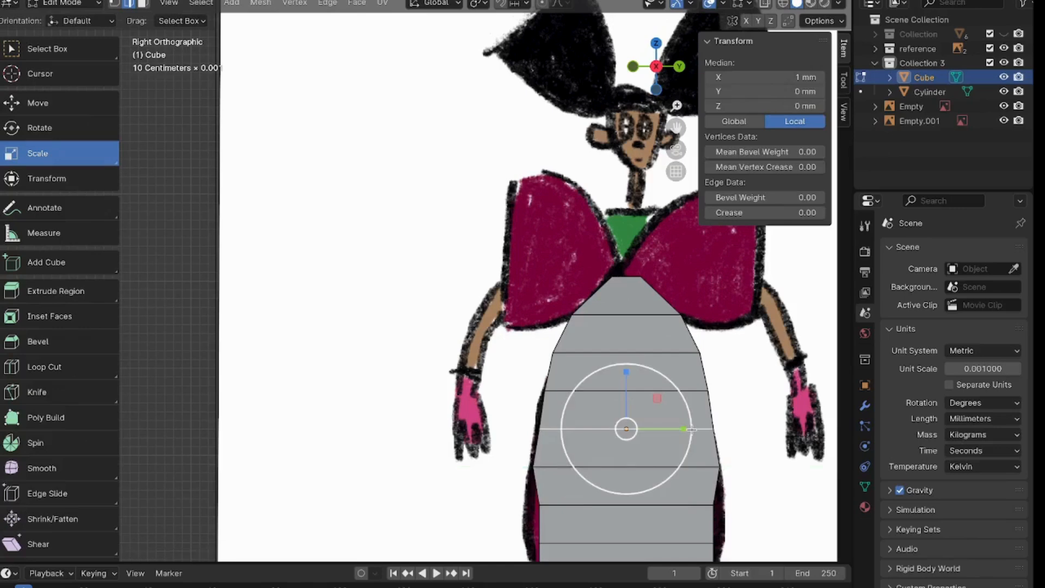
drag(692, 428, 690, 429)
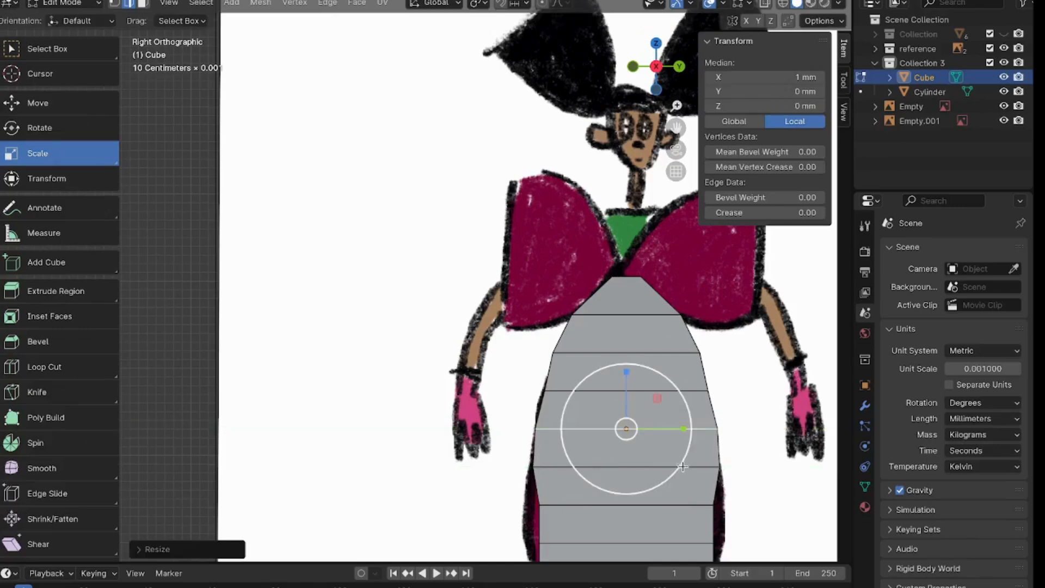
alt+click(683, 467)
drag(684, 467, 687, 466)
Widen the second edge loop above the cube's bottom along Y, then scale it slightly together with the front edge below it.
shift+middle_drag(671, 502, 639, 374)
alt+click(664, 380)
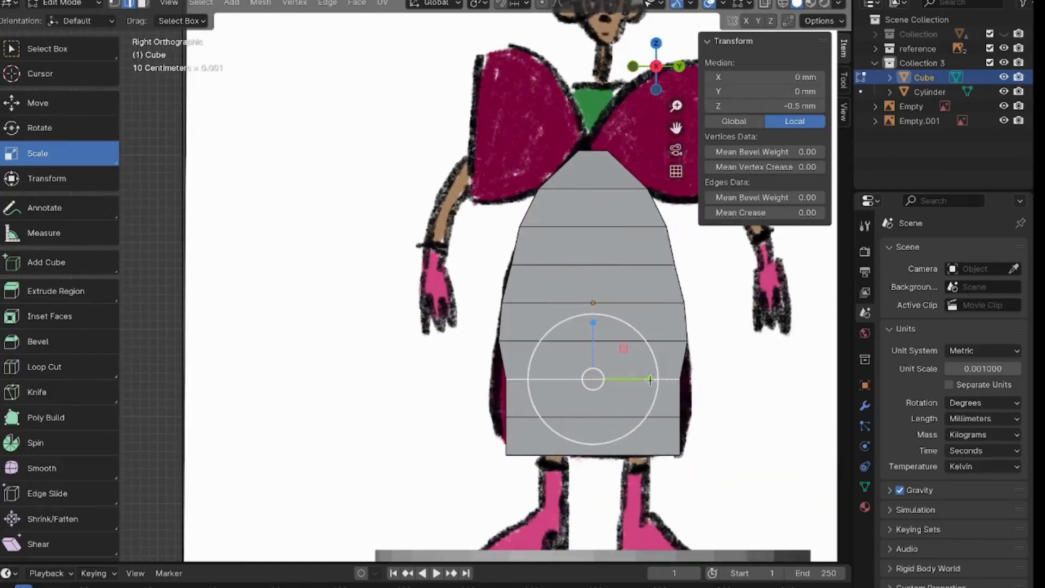
drag(649, 379, 657, 379)
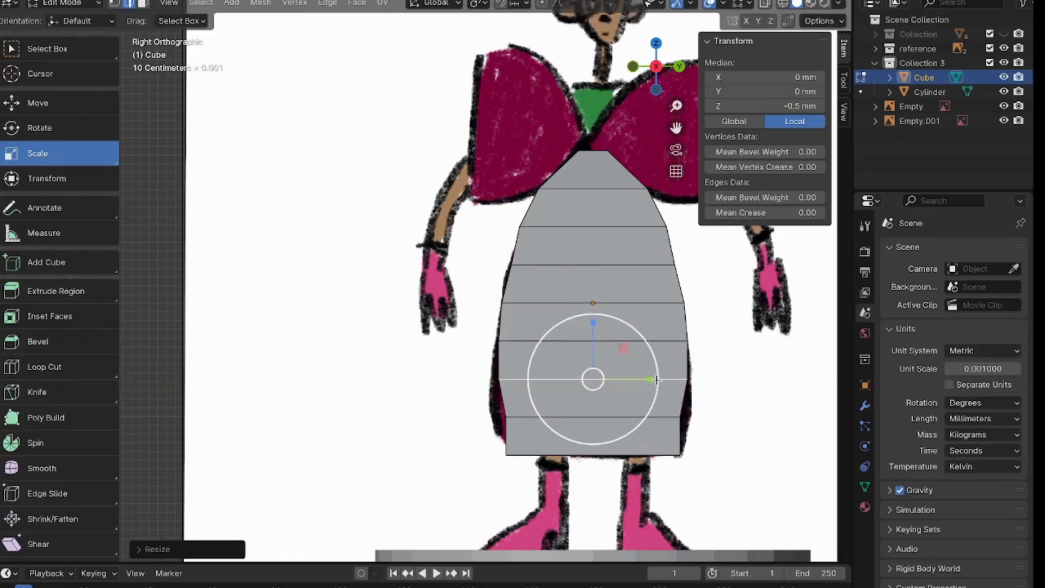
alt+shift+click(664, 417)
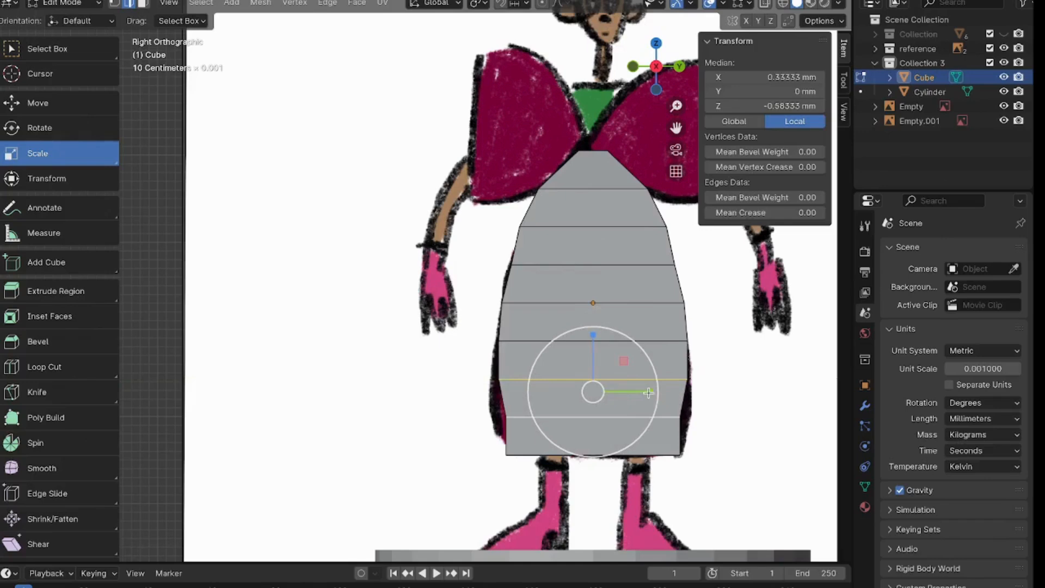
drag(648, 392, 652, 394)
mouse_move(652, 394)
middle_down()
mouse_move(465, 391)
mouse_move(636, 391)
middle_up()
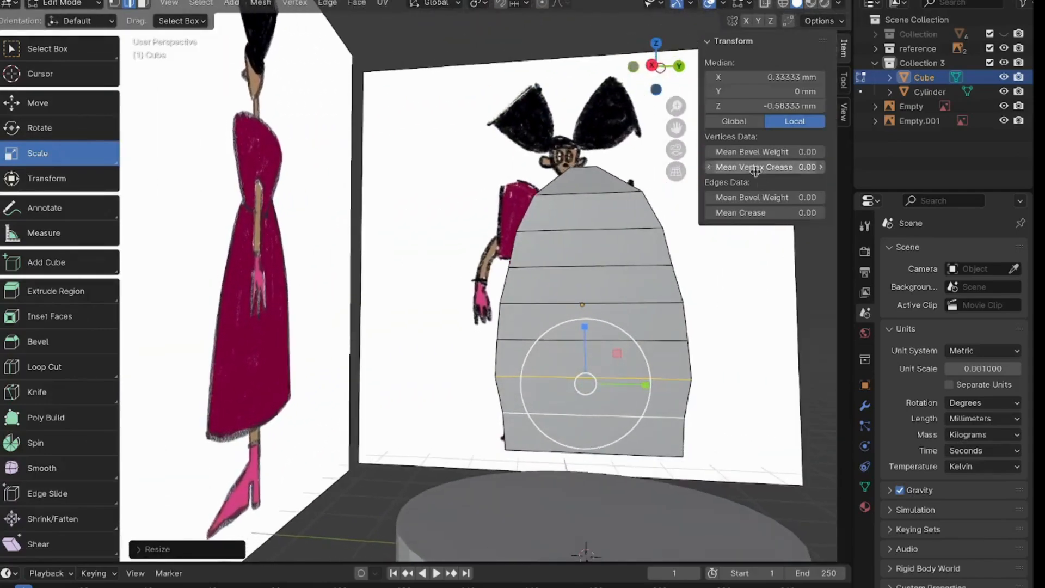
click(652, 65)
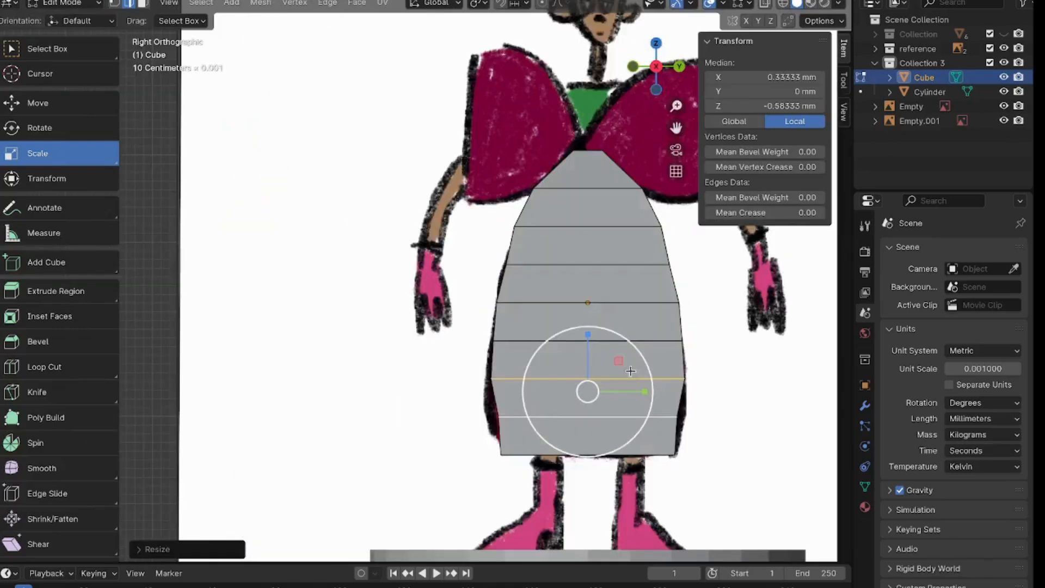
Widen the three lowest edge loops along Y to the front drawing's skirt outline, and narrow the front bottom edge slightly to the hem.
alt+click(653, 418)
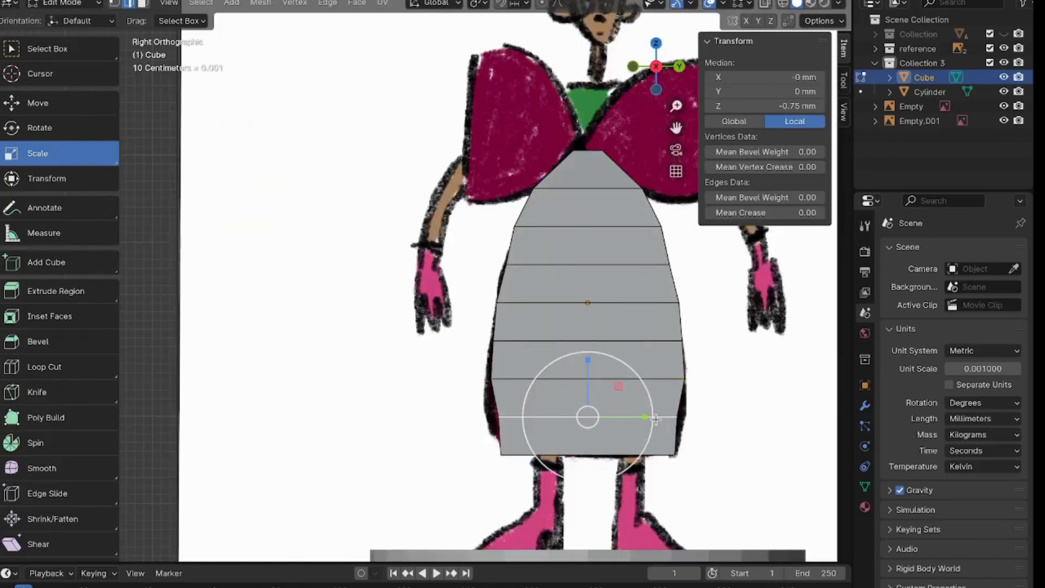
drag(644, 418, 650, 403)
alt+click(665, 380)
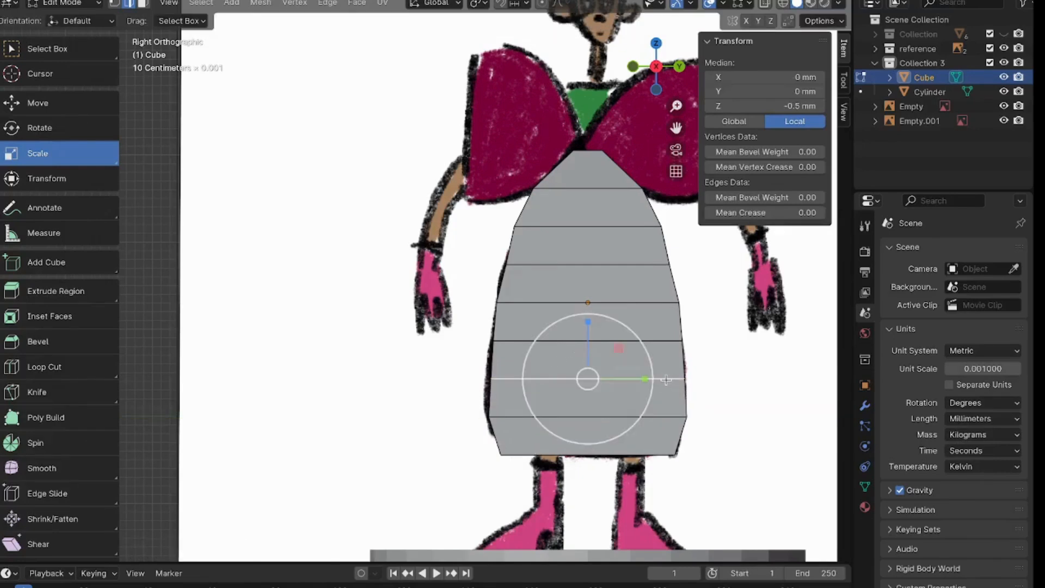
drag(646, 381, 659, 378)
alt+click(663, 340)
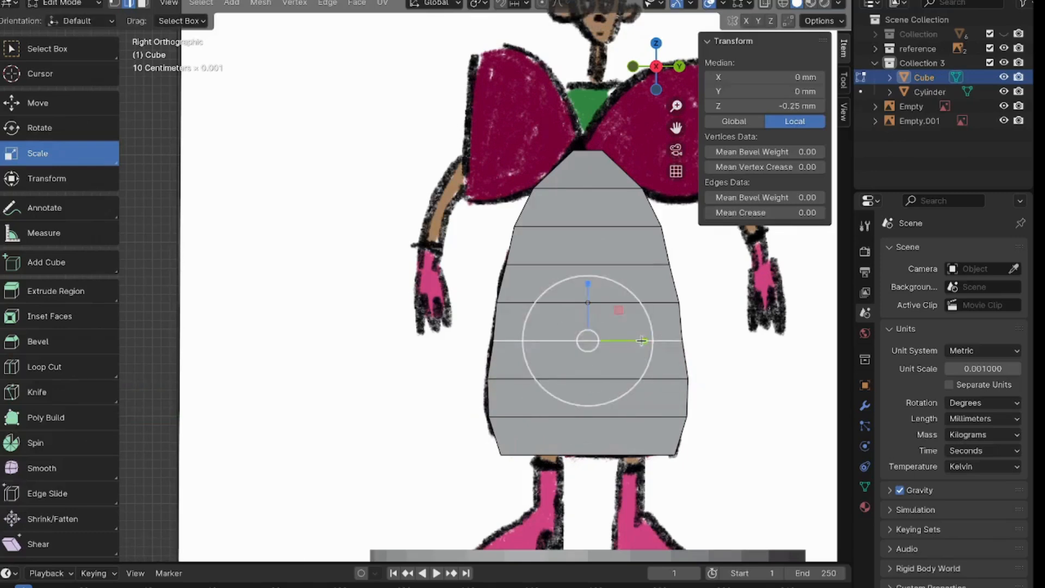
drag(641, 341, 651, 343)
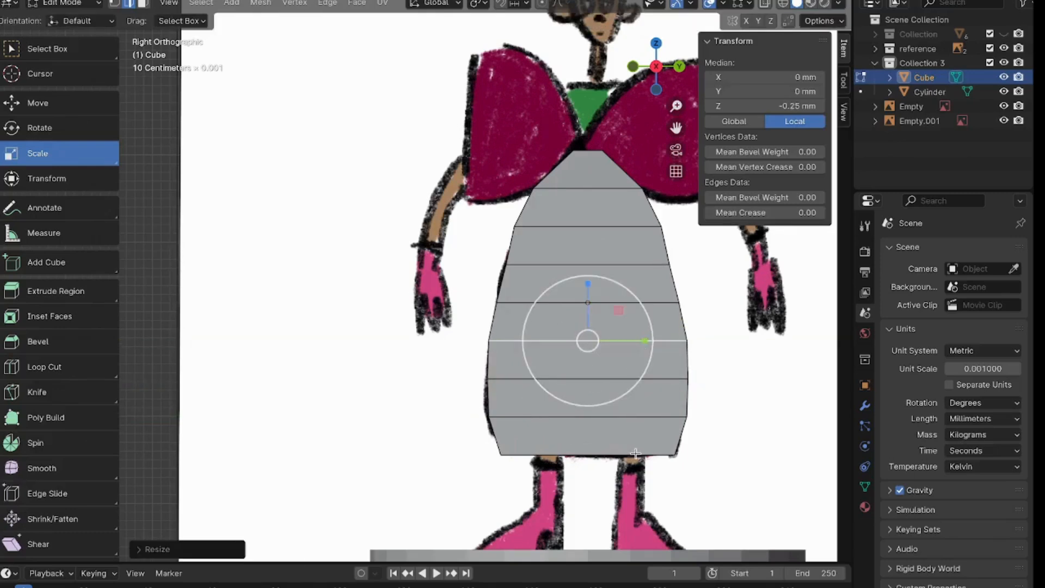
alt+click(635, 454)
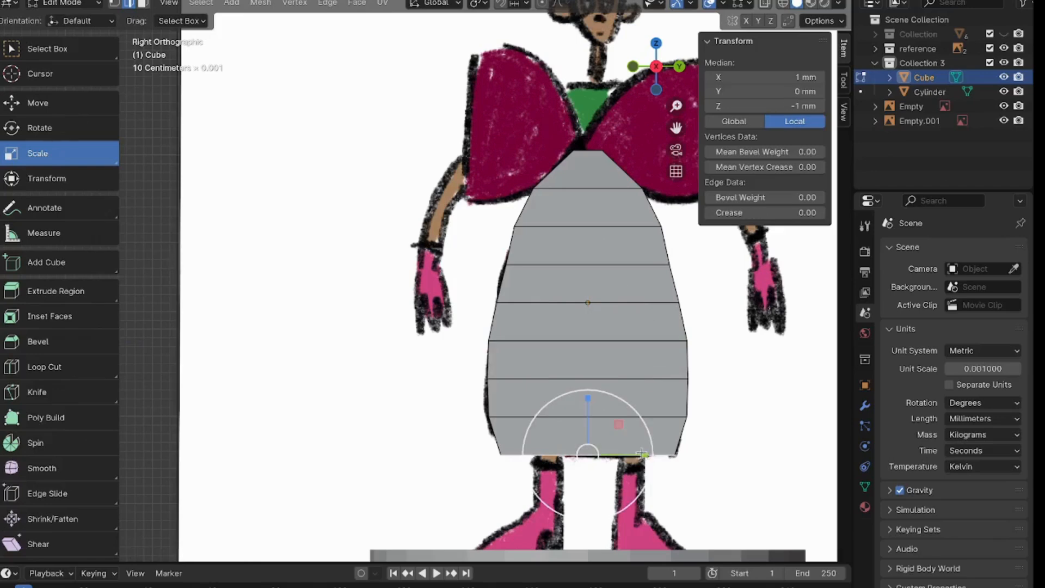
drag(644, 455, 642, 455)
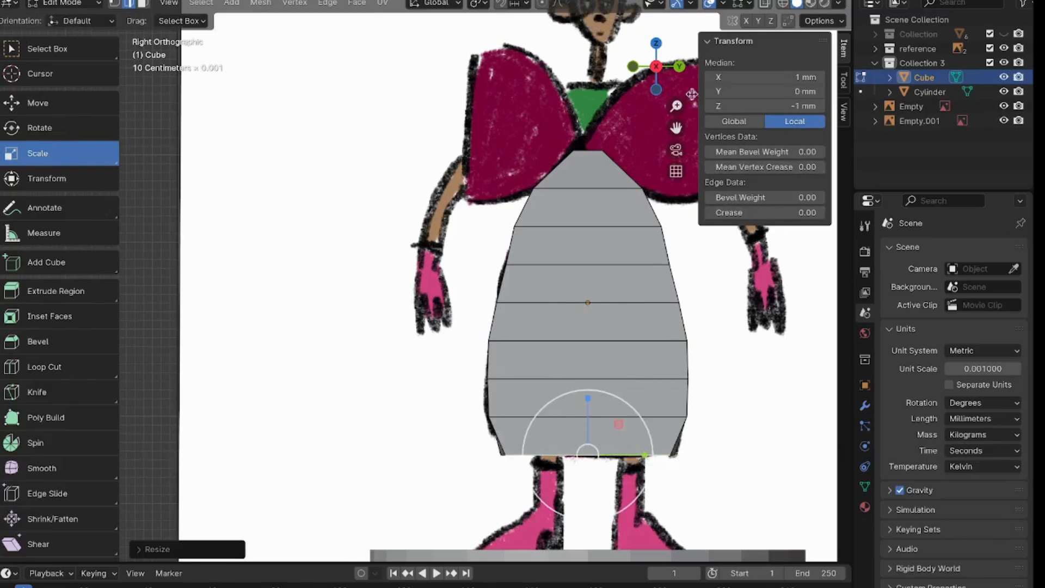
Narrow the first two edge loops below the cube's top along X to follow the dress outline in the side drawing.
drag(678, 66, 679, 68)
click(678, 66)
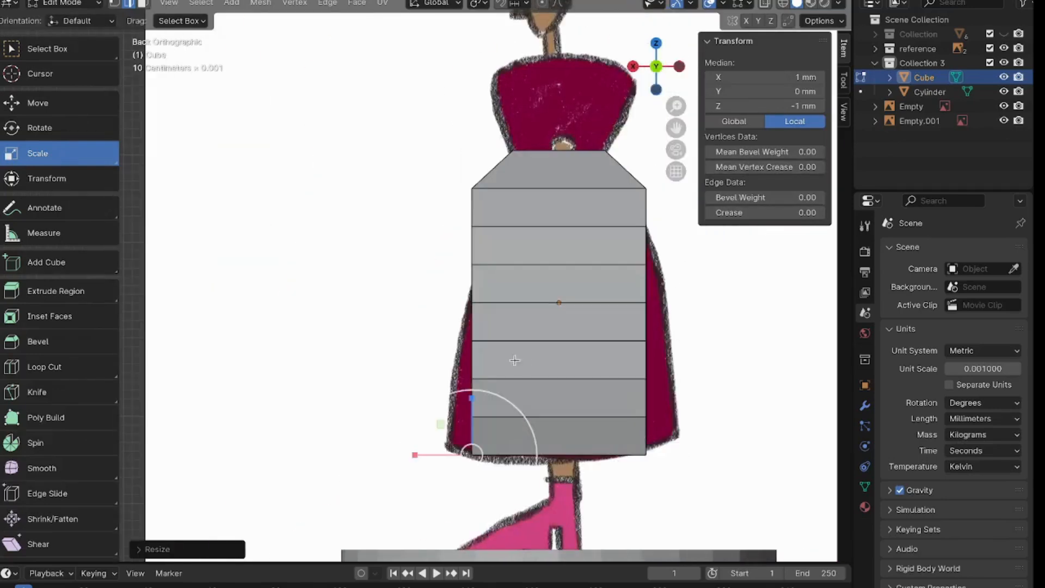
alt+click(511, 190)
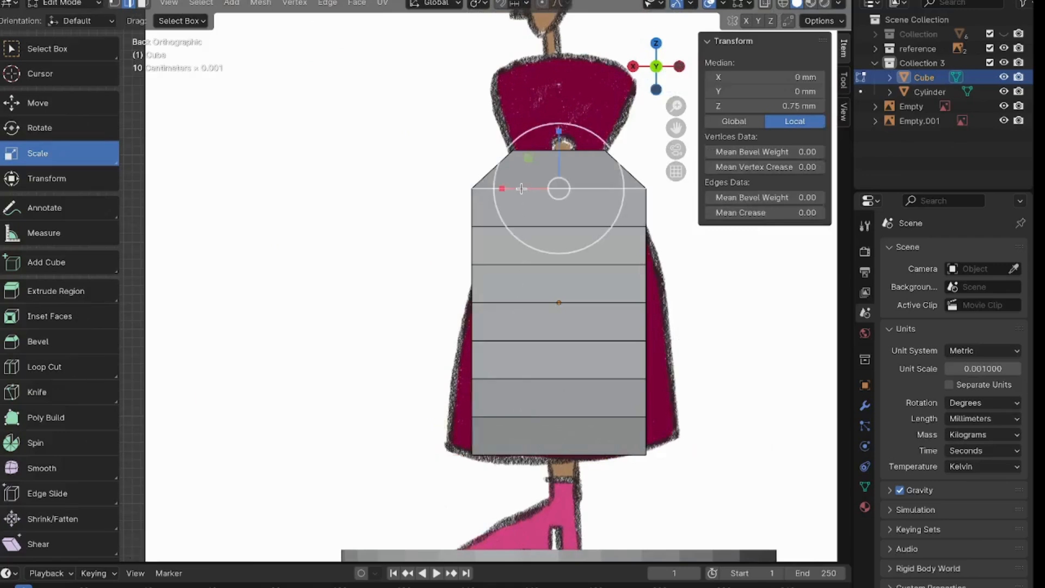
drag(504, 189, 517, 188)
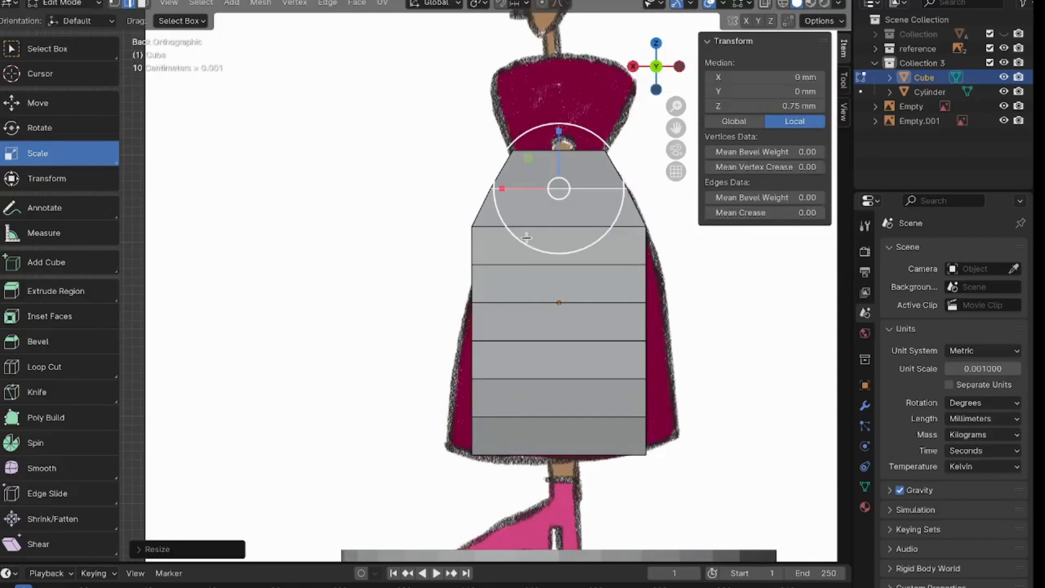
alt+click(497, 228)
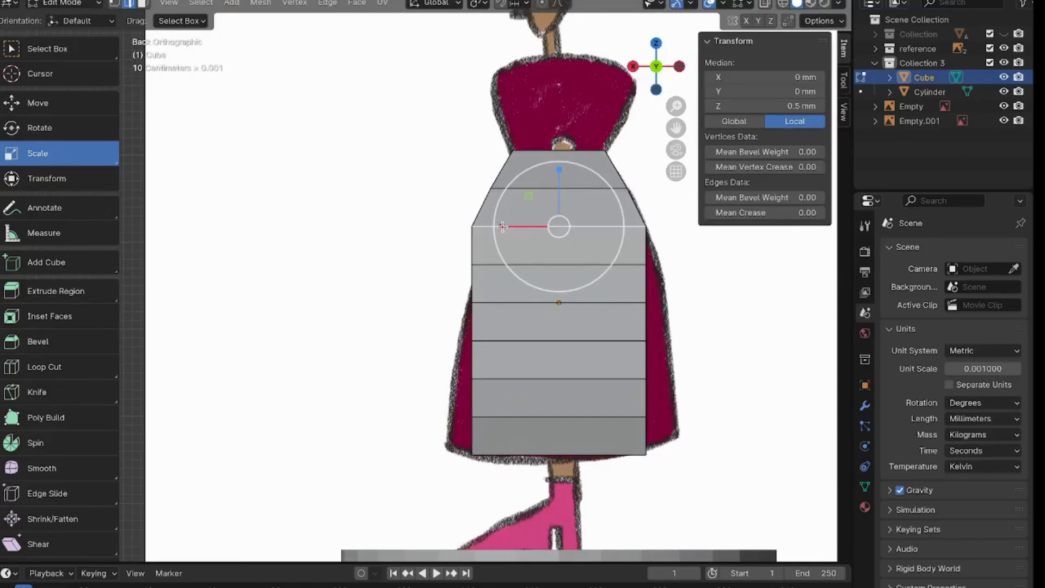
drag(501, 227, 510, 228)
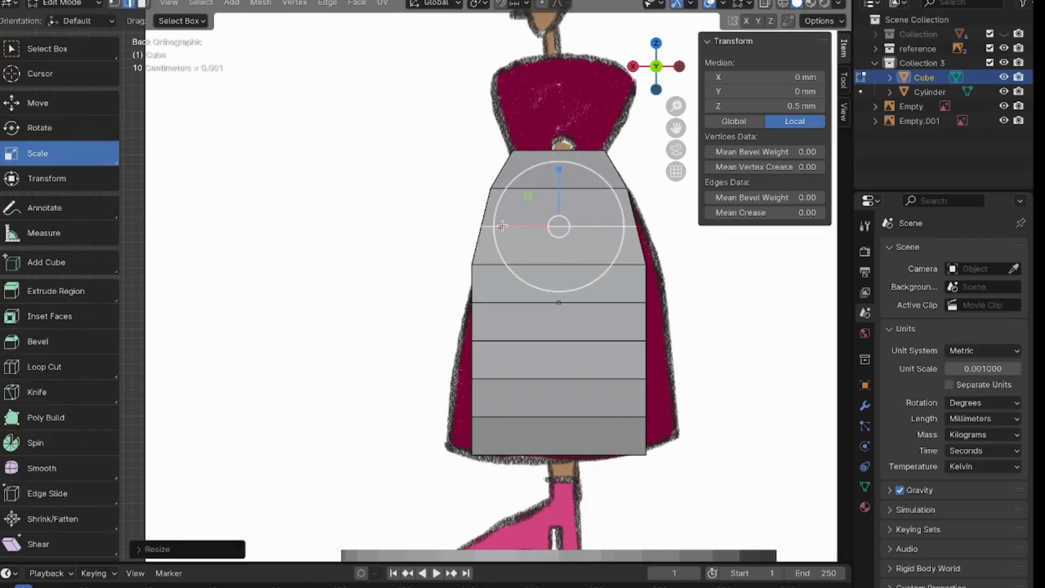
drag(502, 227, 495, 229)
Widen the third edge loop below the top and the middle loop along X to continue the side drawing's skirt slope.
alt+click(498, 265)
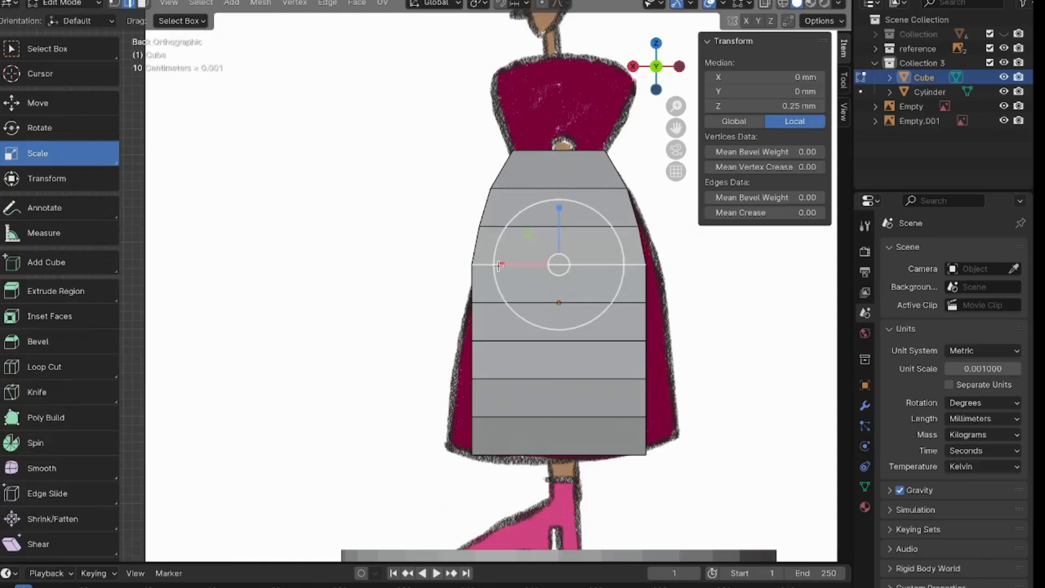
drag(502, 265, 505, 264)
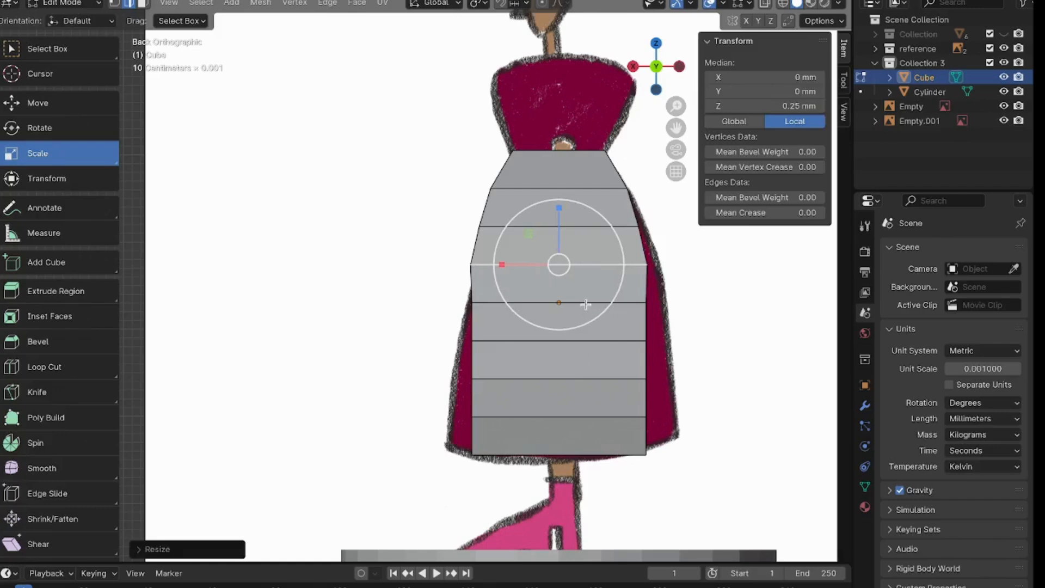
alt+click(583, 304)
drag(504, 302, 495, 303)
Widen the three edge loops below the middle one along X toward the skirt outline in the side drawing.
alt+click(514, 341)
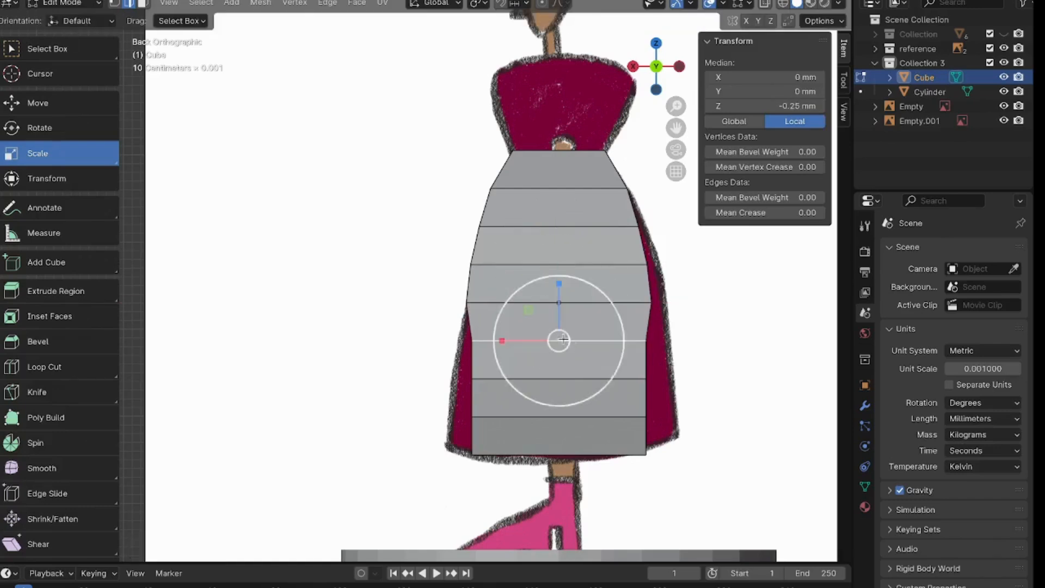
key(s)
key(x)
click(514, 340)
alt+click(538, 379)
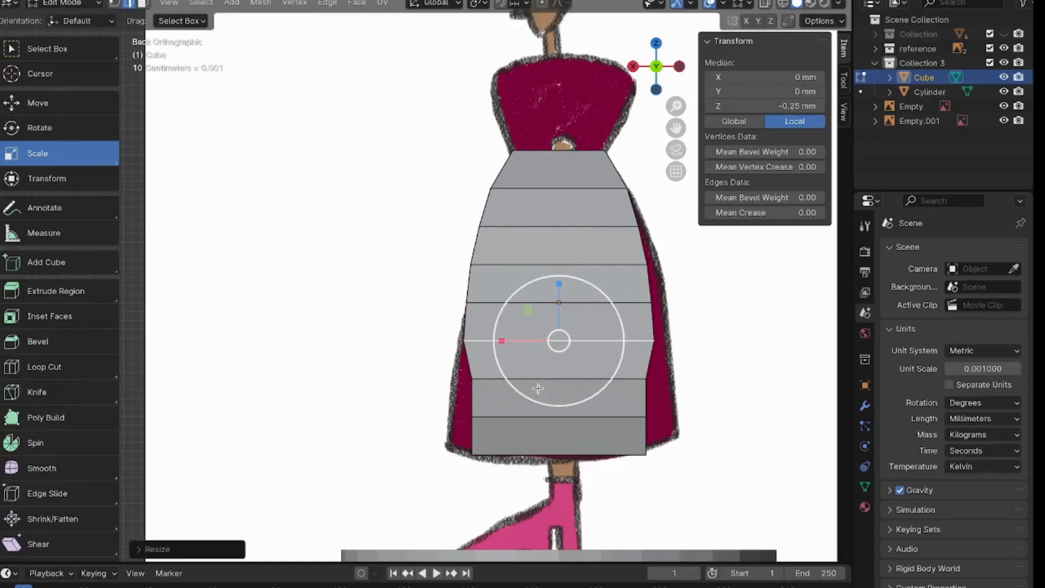
drag(501, 379, 502, 379)
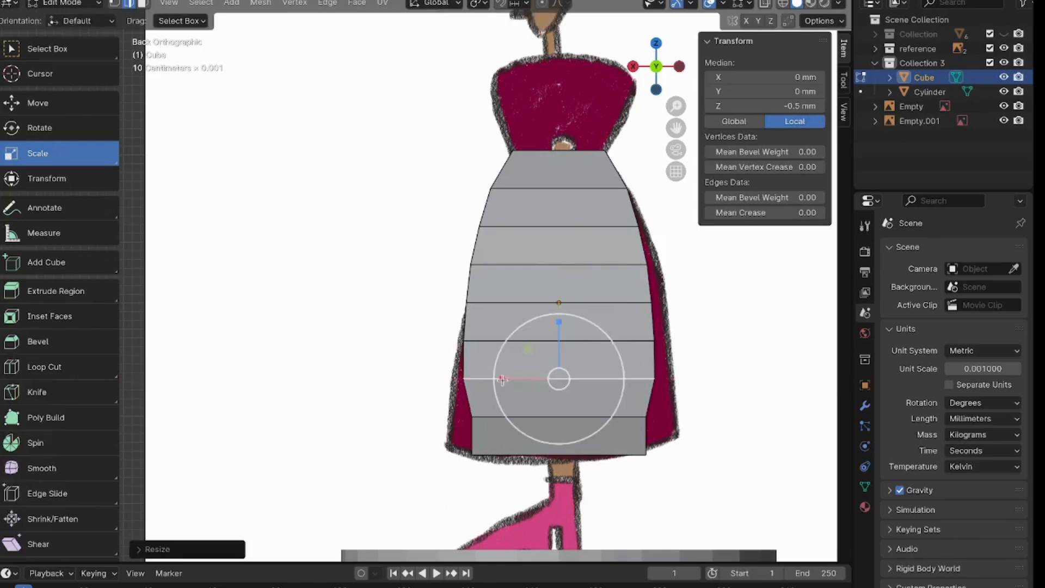
alt+click(623, 418)
drag(502, 416, 497, 420)
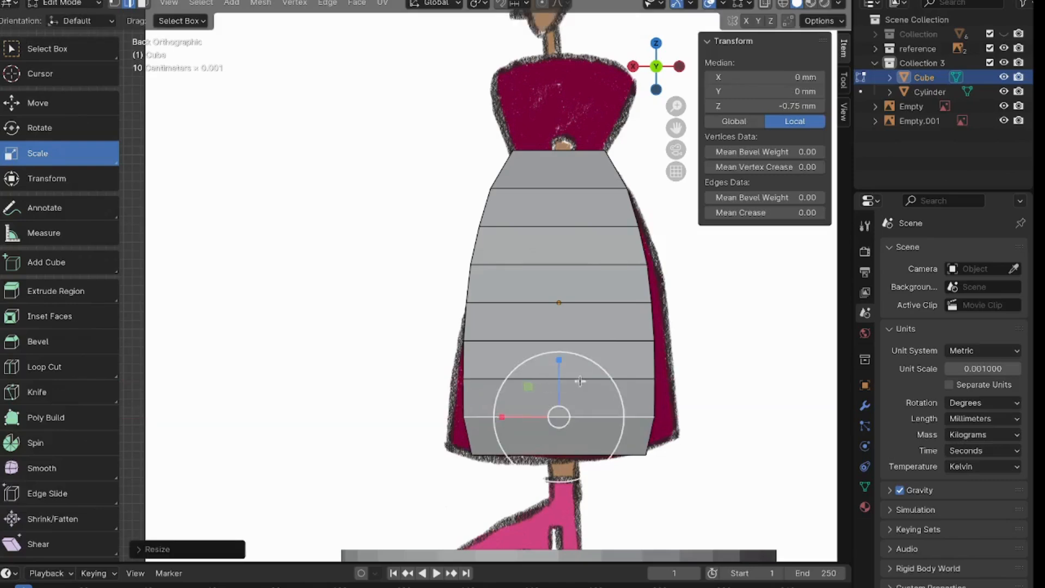
Widen the second loop above the bottom and the back edge above it further along X toward the side drawing's skirt outline.
alt+click(640, 375)
drag(501, 379, 515, 378)
alt+click(631, 345)
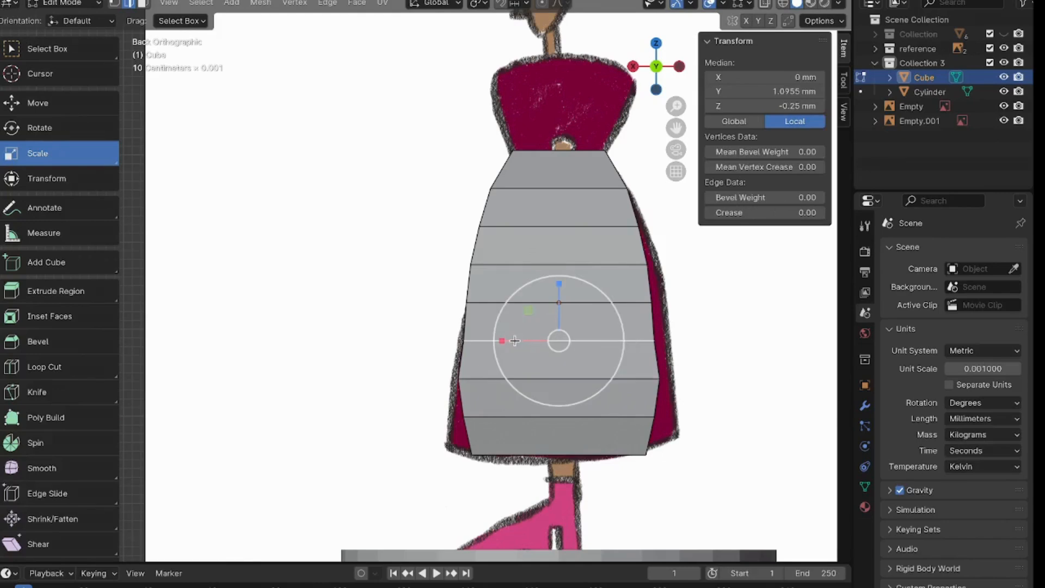
drag(511, 341, 504, 340)
Narrow the back bottom edge slightly along X, and widen the middle edge loop slightly along X to smooth the skirt's side profile.
alt+click(553, 455)
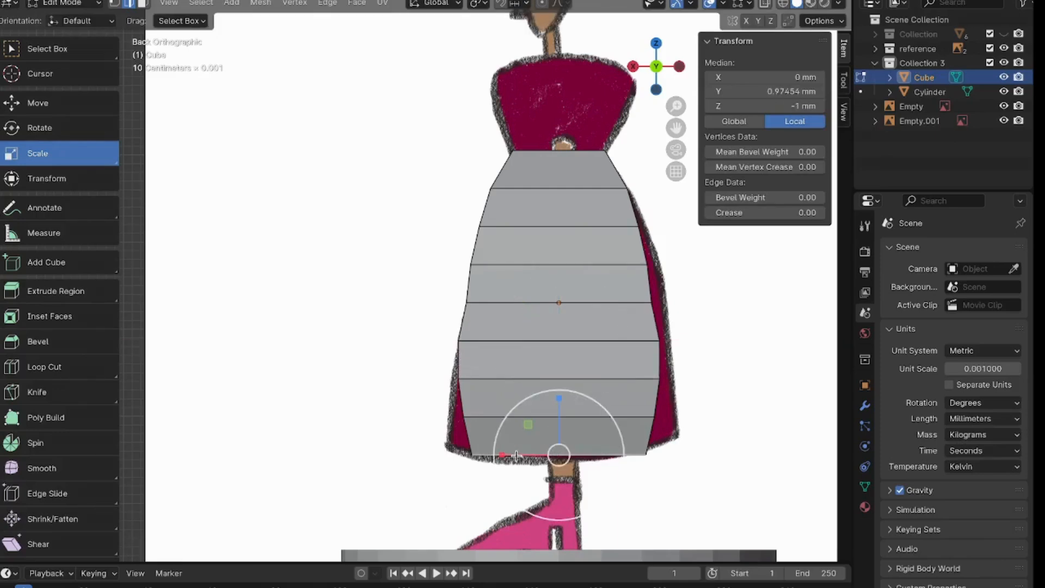
drag(516, 456, 512, 459)
alt+click(623, 303)
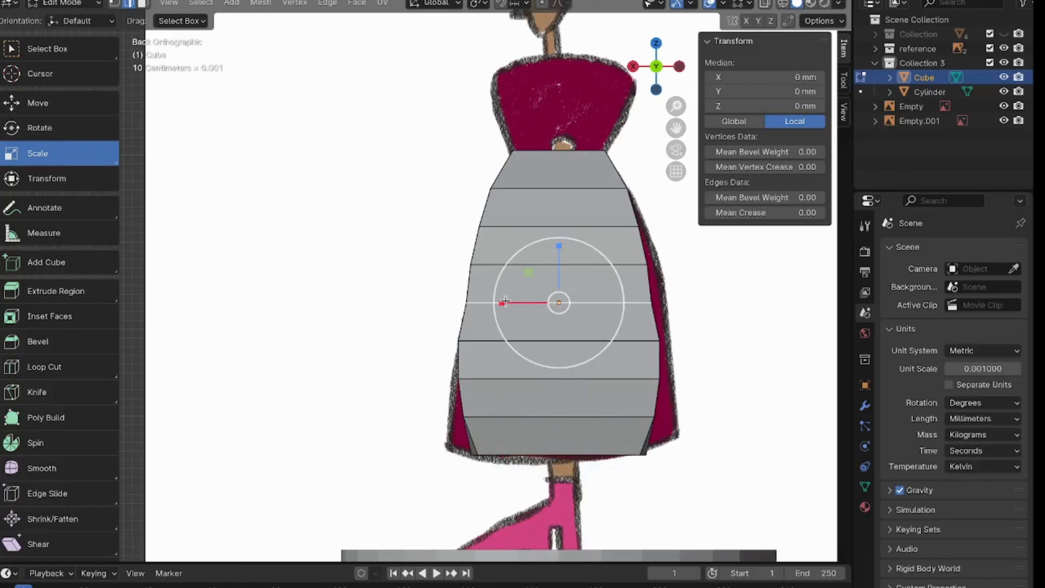
drag(505, 301, 500, 301)
middle_drag(500, 301, 665, 361)
scroll(475, 362, down, 4)
middle_drag(488, 345, 528, 312)
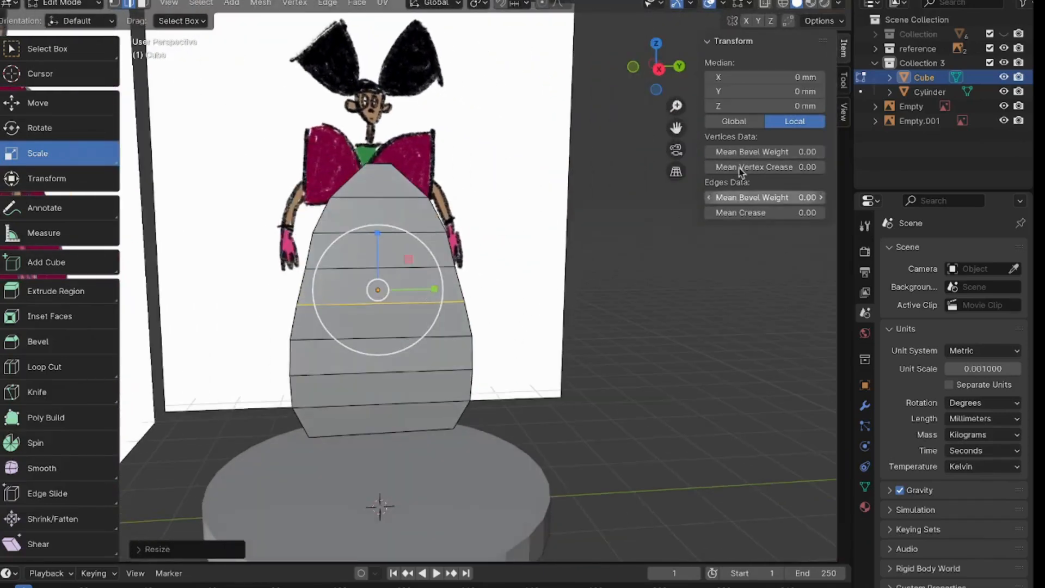
click(657, 72)
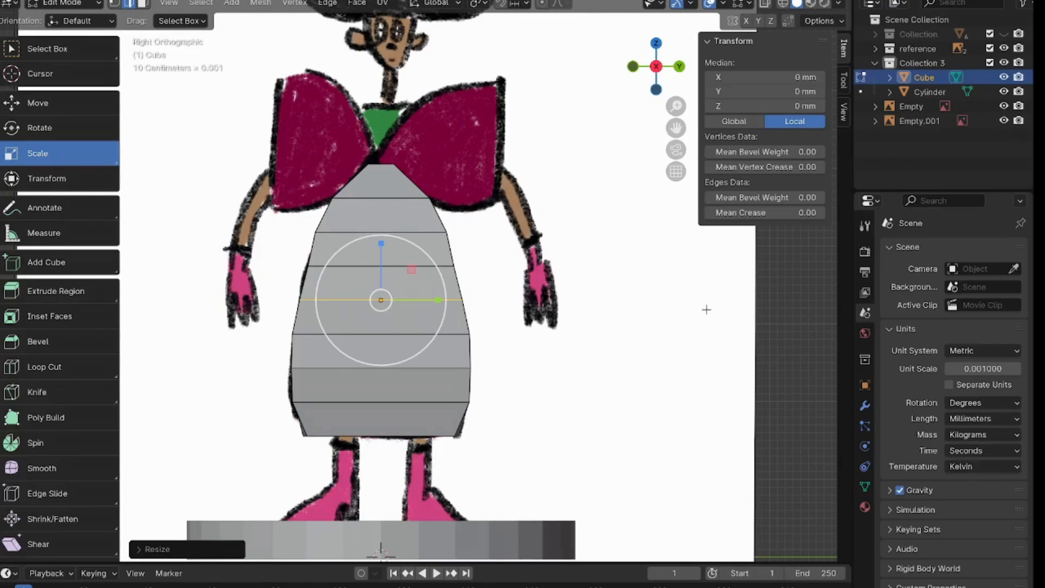
middle_drag(674, 392, 637, 409)
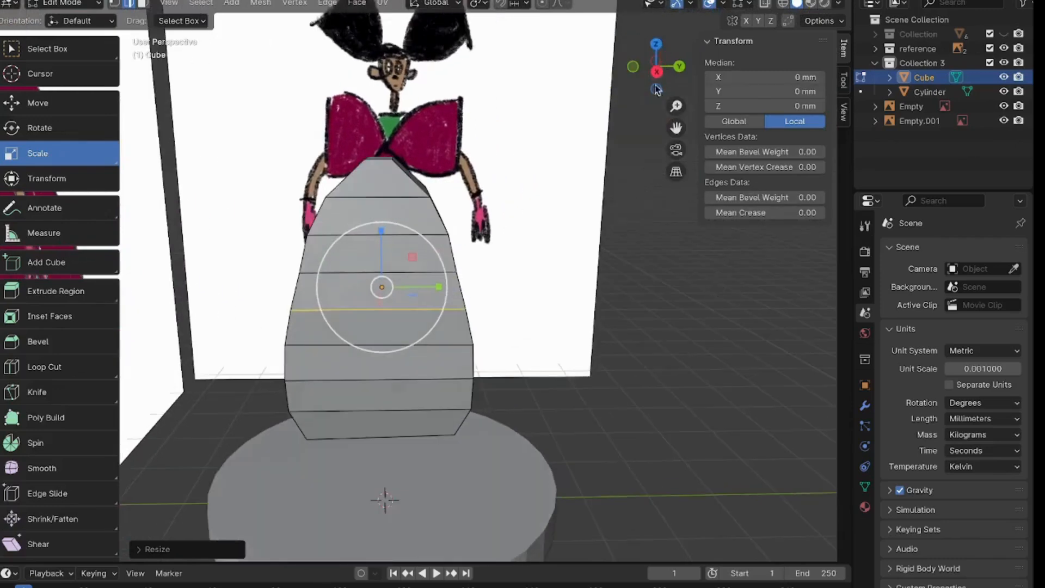
click(658, 73)
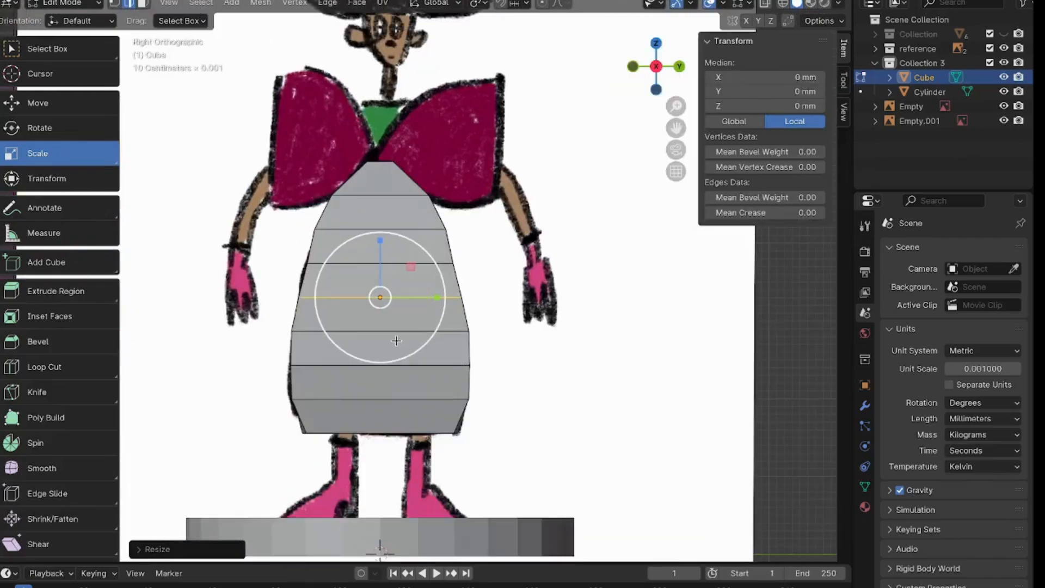
middle_drag(395, 346, 324, 372)
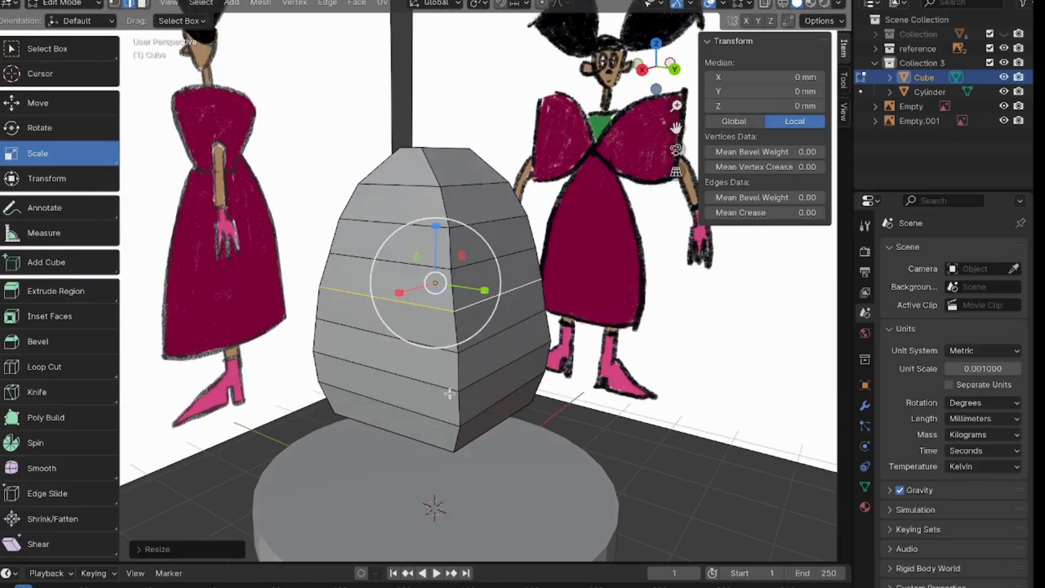
middle_drag(471, 318, 532, 301)
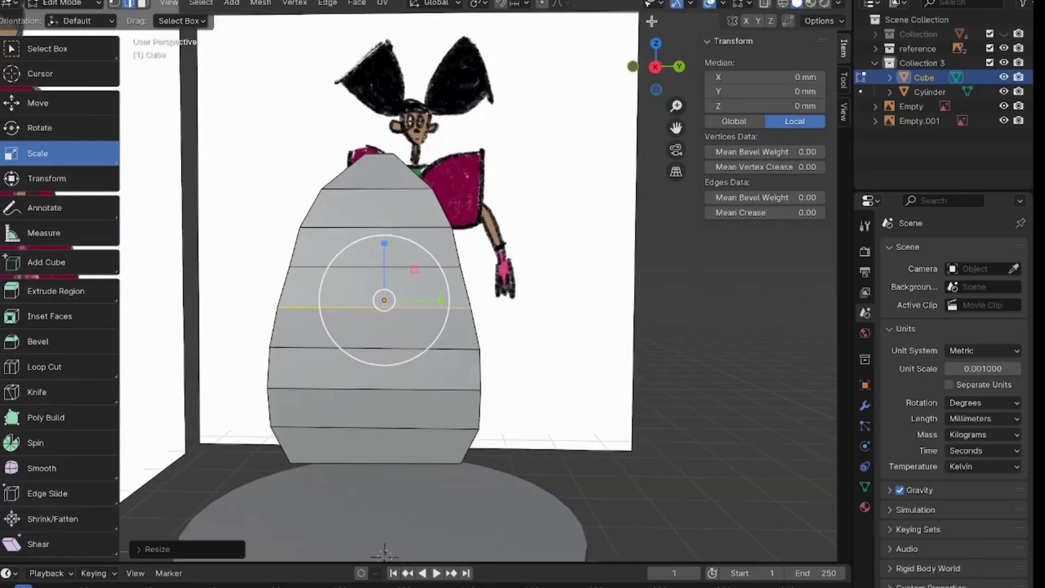
click(655, 67)
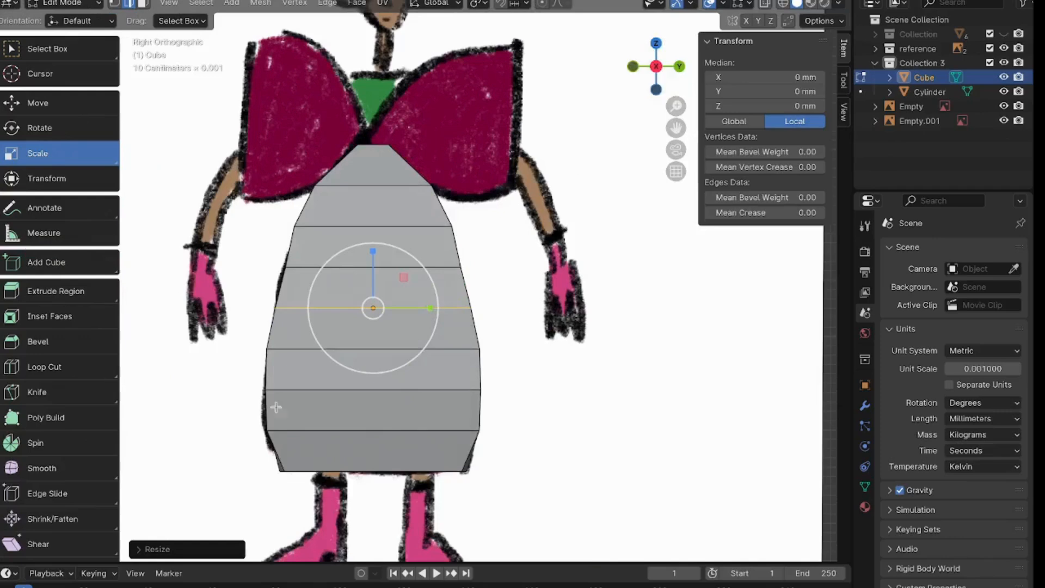
Return to Object Mode and add a Subdivision Surface modifier to the skirt mesh.
click(97, 4)
click(78, 21)
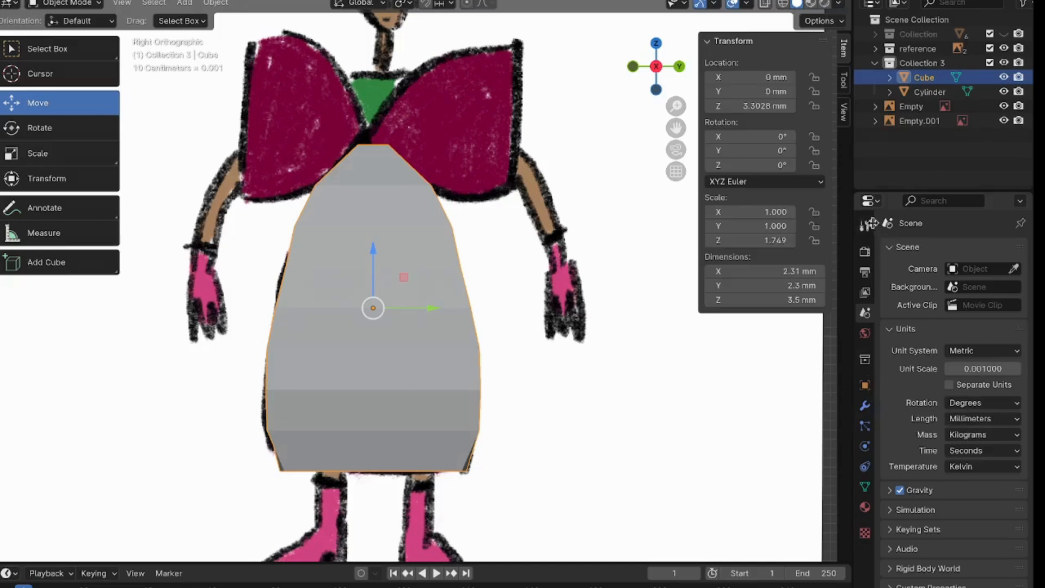
click(865, 409)
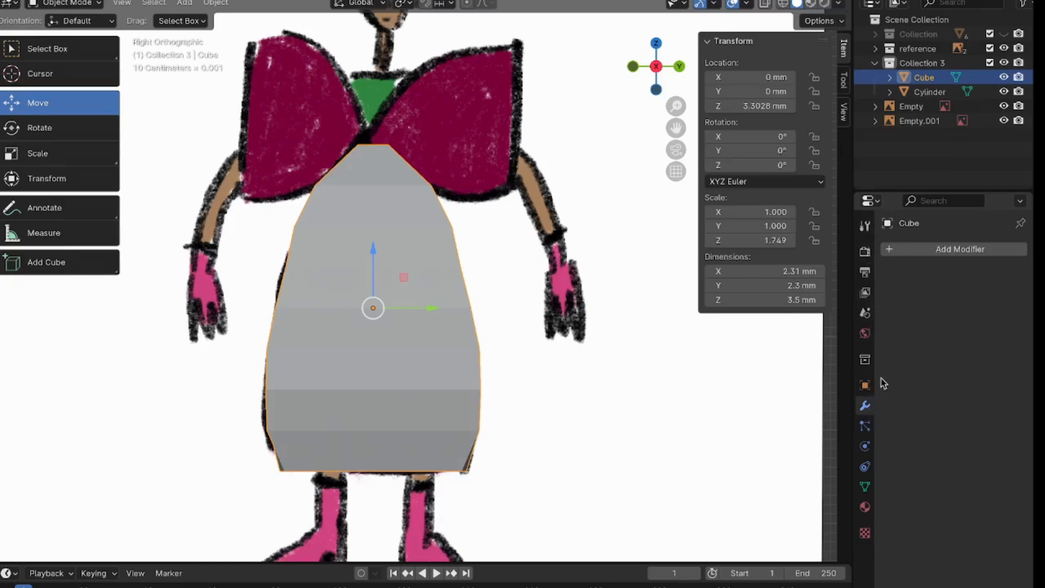
click(956, 254)
mouse_move(956, 253)
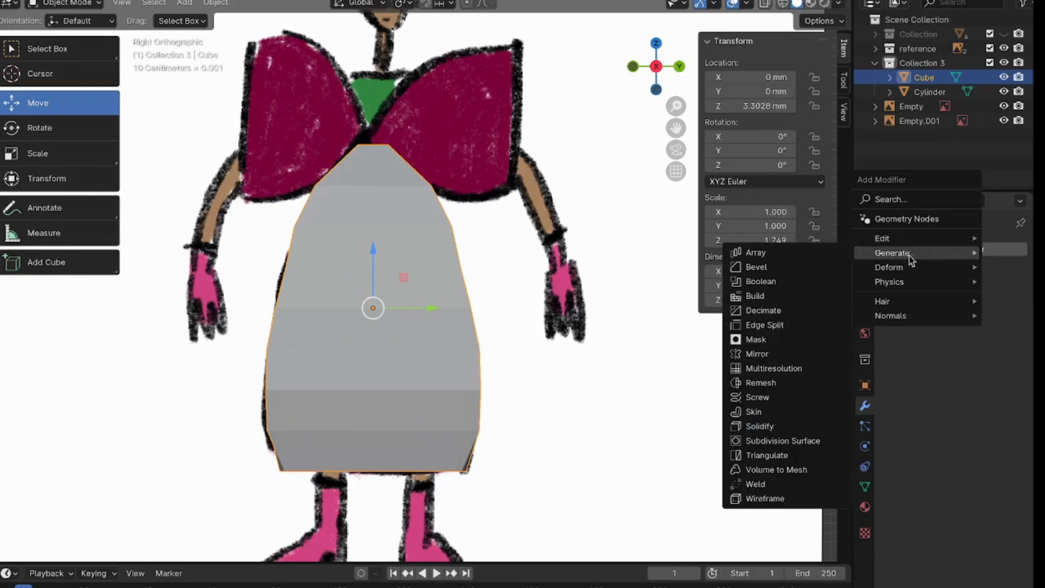
click(785, 441)
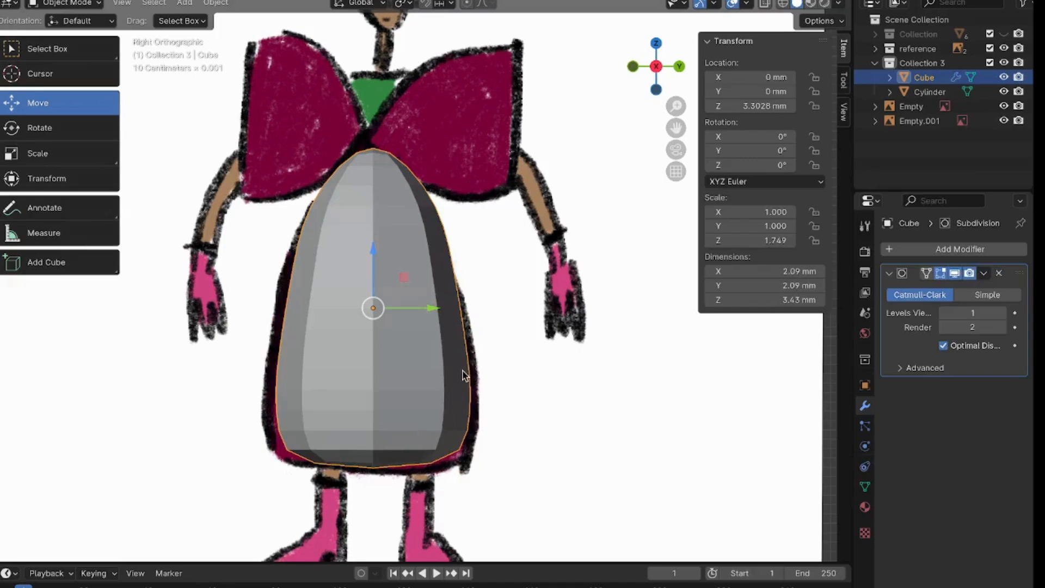
Examine the subdivided skirt from several angles and compare its outline with the drawing behind it.
mouse_move(463, 368)
middle_down()
mouse_move(393, 395)
mouse_move(355, 501)
mouse_move(448, 495)
mouse_move(474, 416)
mouse_move(514, 436)
mouse_move(566, 364)
mouse_move(506, 403)
mouse_move(350, 439)
mouse_move(325, 401)
mouse_move(352, 400)
mouse_move(345, 507)
mouse_move(369, 490)
mouse_move(371, 423)
mouse_move(468, 385)
mouse_move(474, 399)
middle_up()
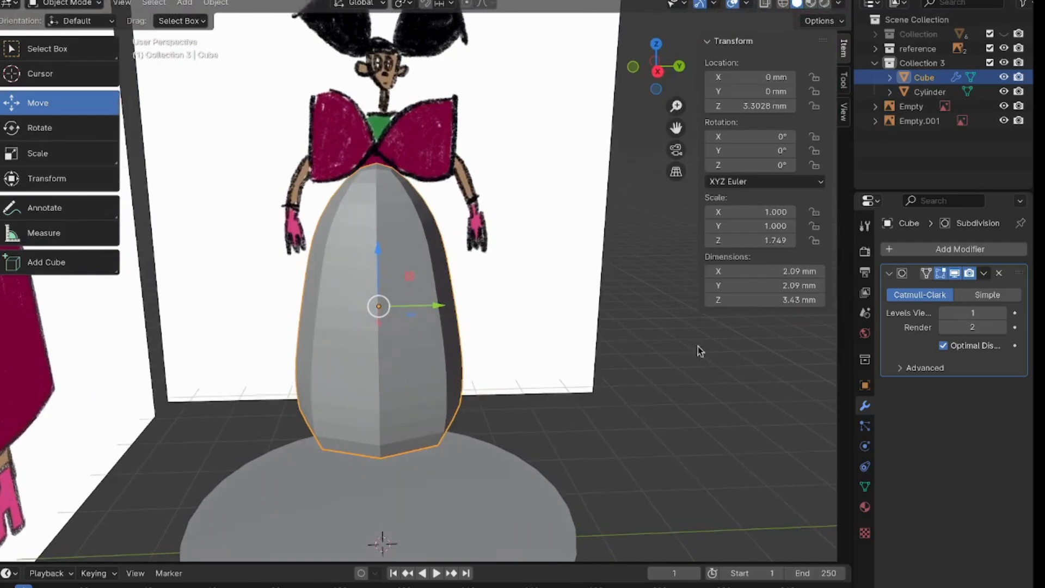
click(658, 71)
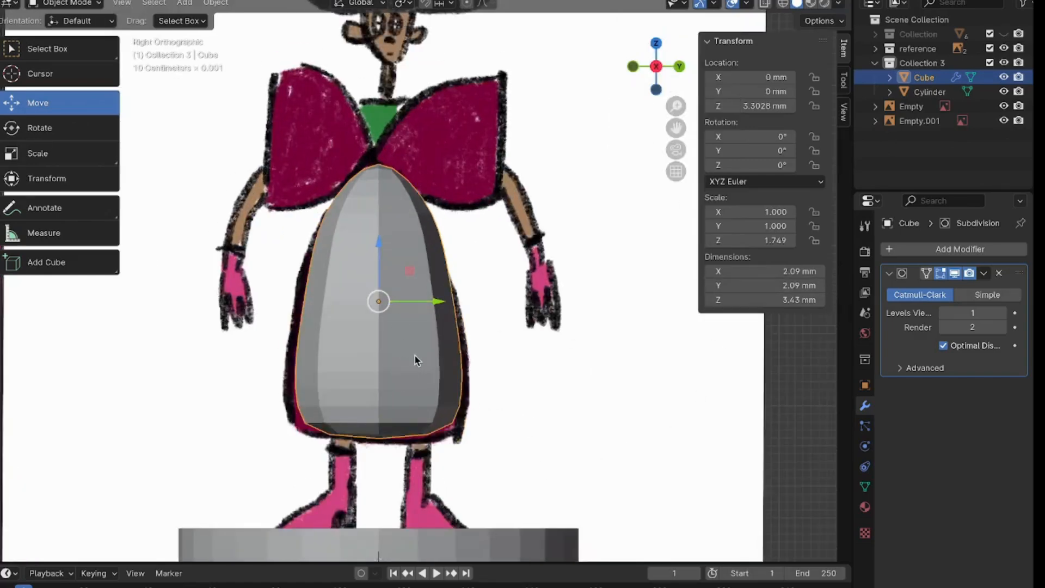
middle_drag(415, 349, 394, 410)
middle_drag(422, 329, 293, 310)
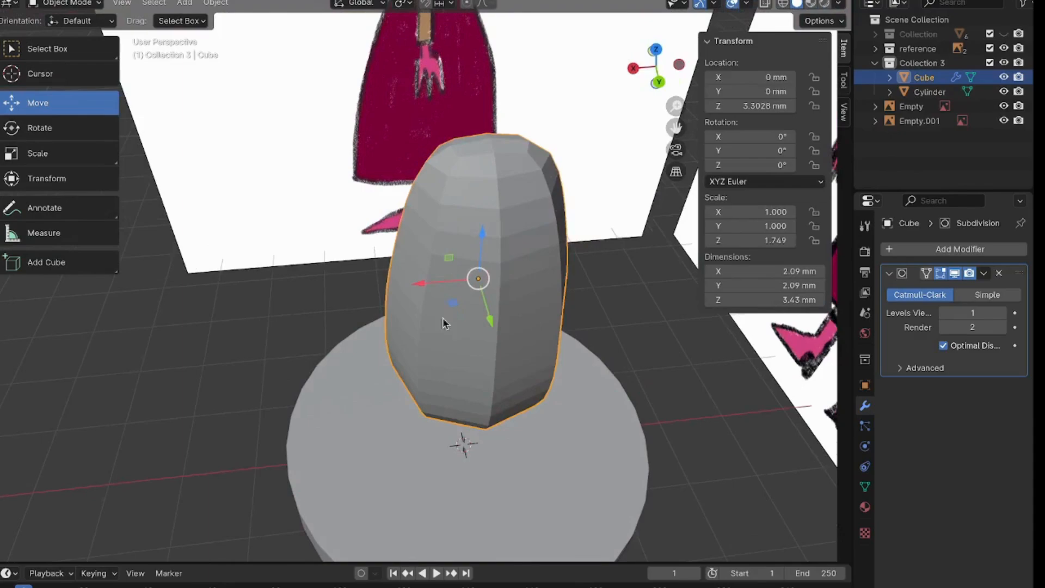
middle_drag(412, 312, 403, 263)
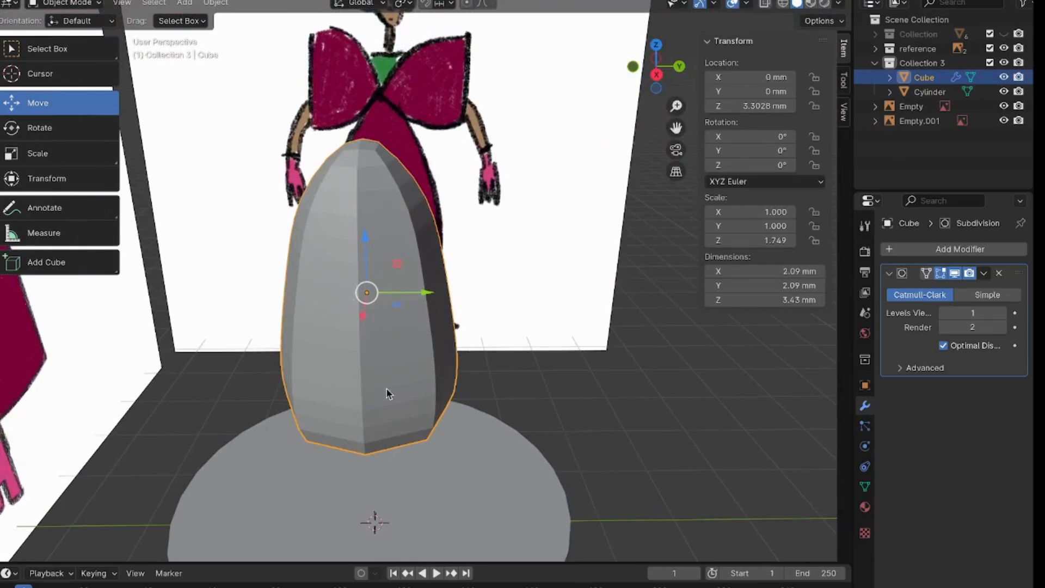
middle_drag(344, 426, 576, 252)
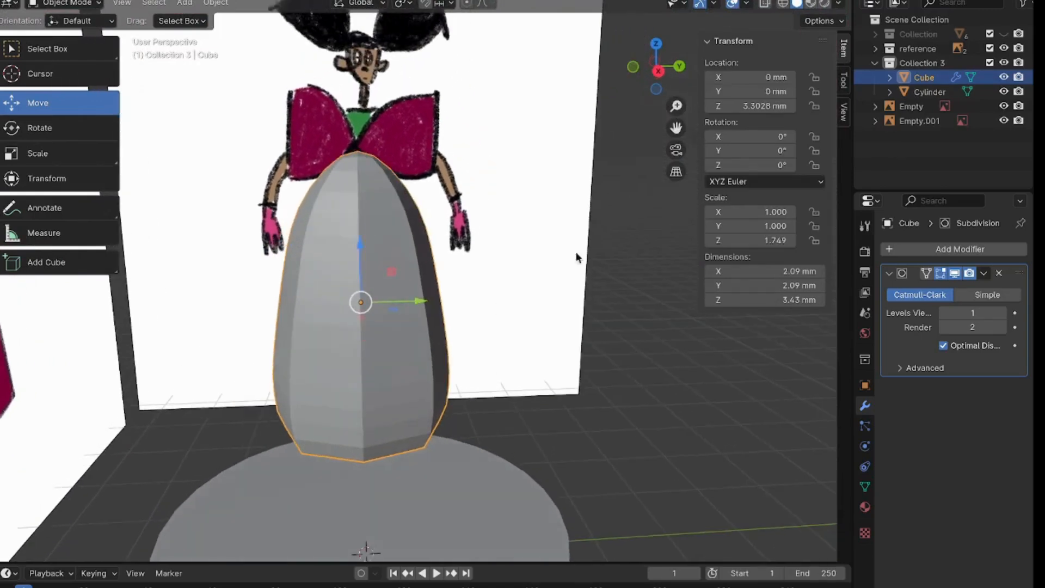
click(658, 71)
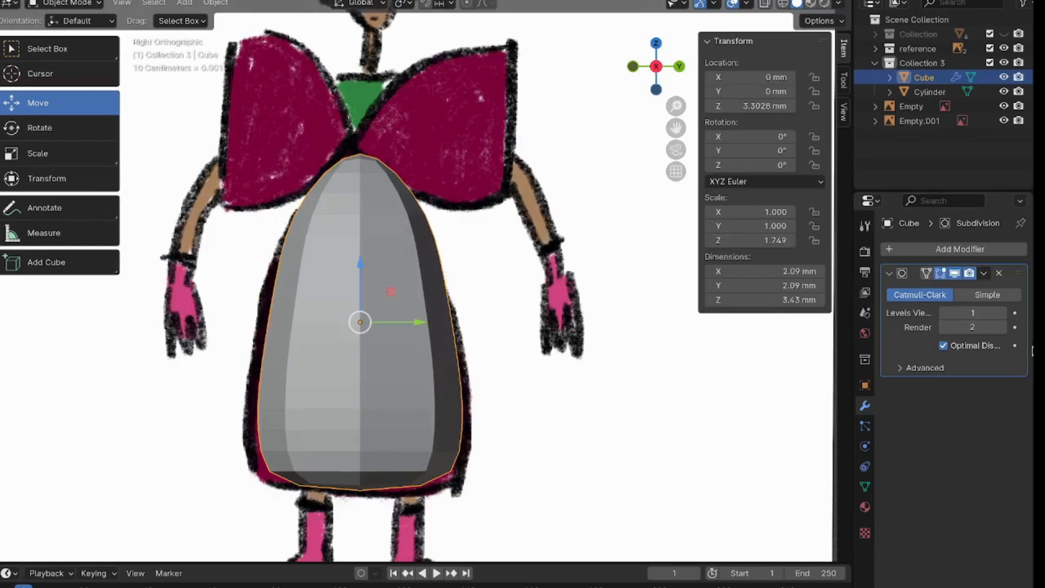
Try viewport subdivision levels up to 5 on the skirt's modifier and bring the level back to 2.
click(1003, 313)
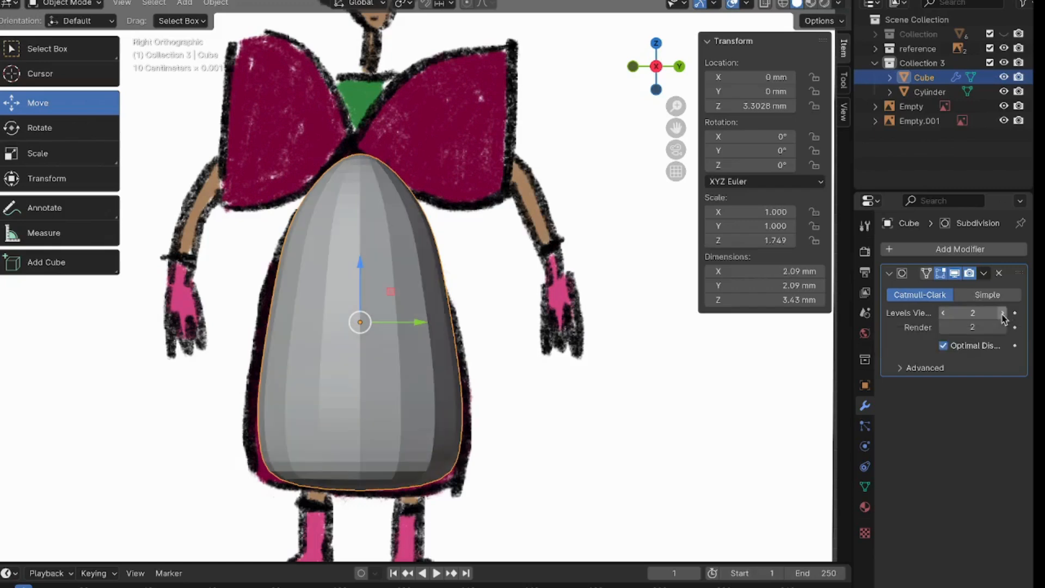
click(1002, 313)
click(1002, 313)
click(1002, 312)
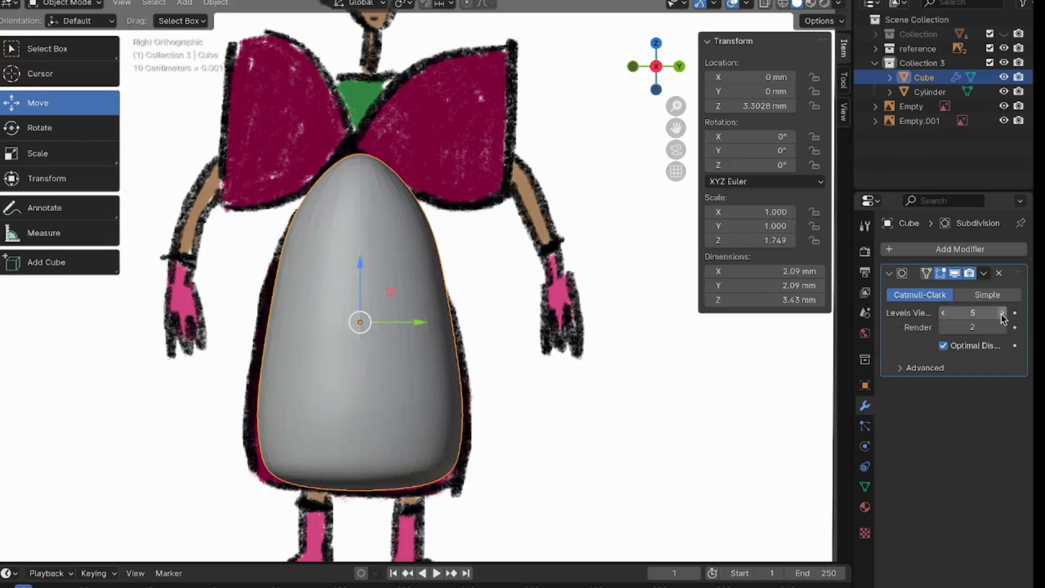
click(1003, 313)
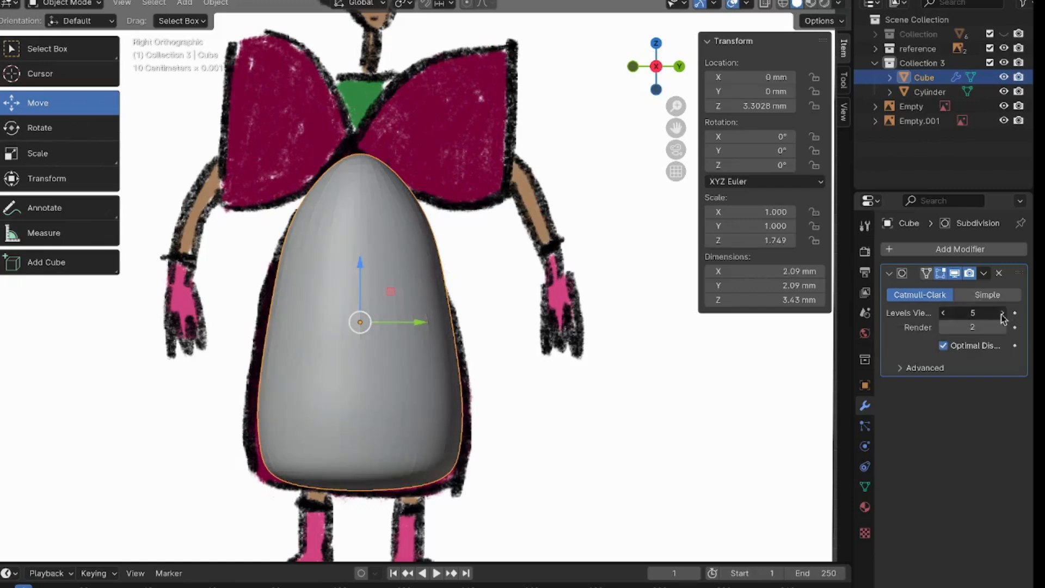
click(943, 314)
click(943, 313)
click(942, 313)
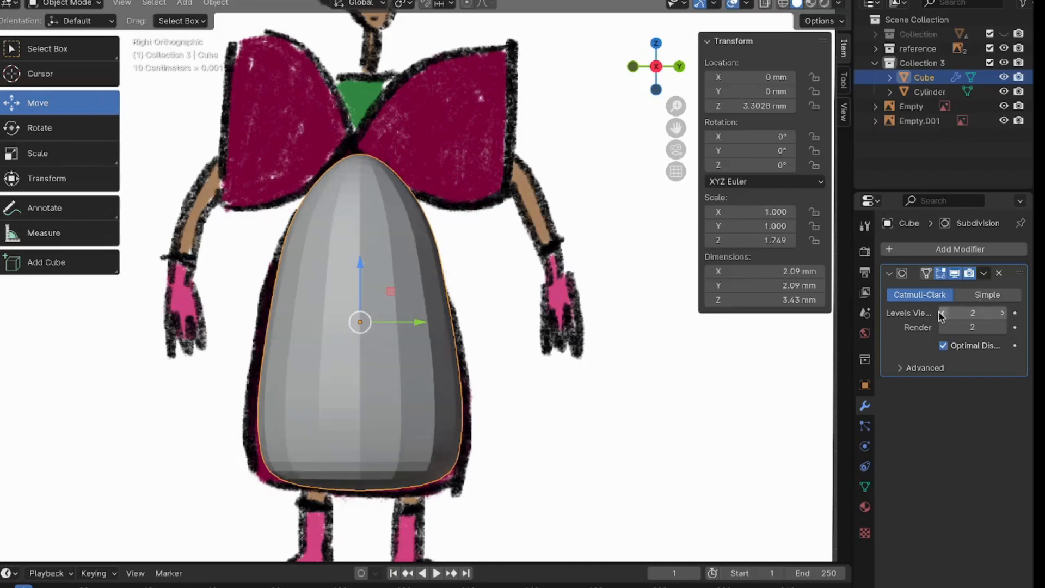
Compare neighbouring viewport subdivision levels on the skirt and set the level to 3.
click(1004, 313)
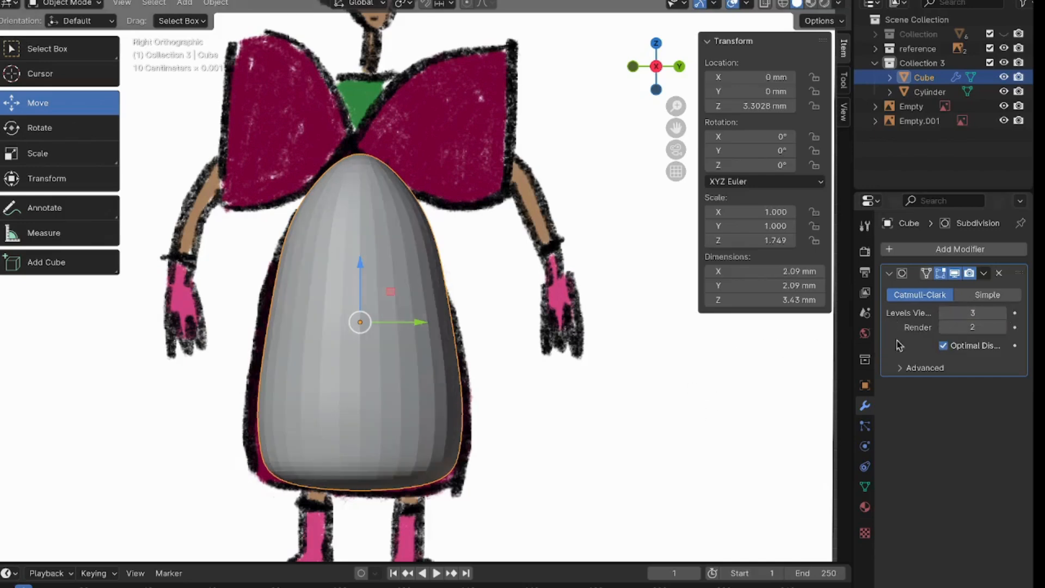
click(943, 313)
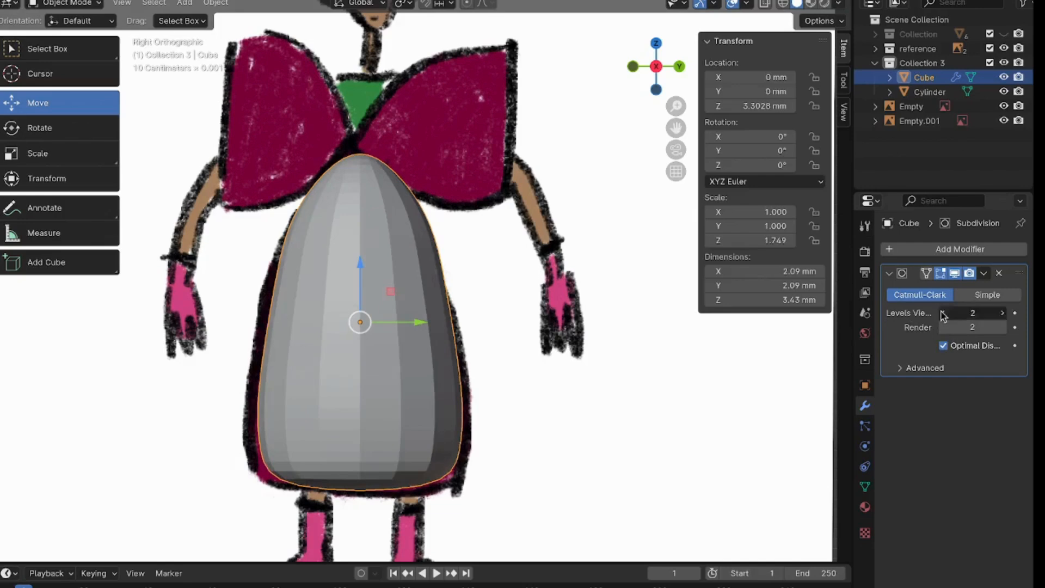
click(943, 315)
click(1002, 317)
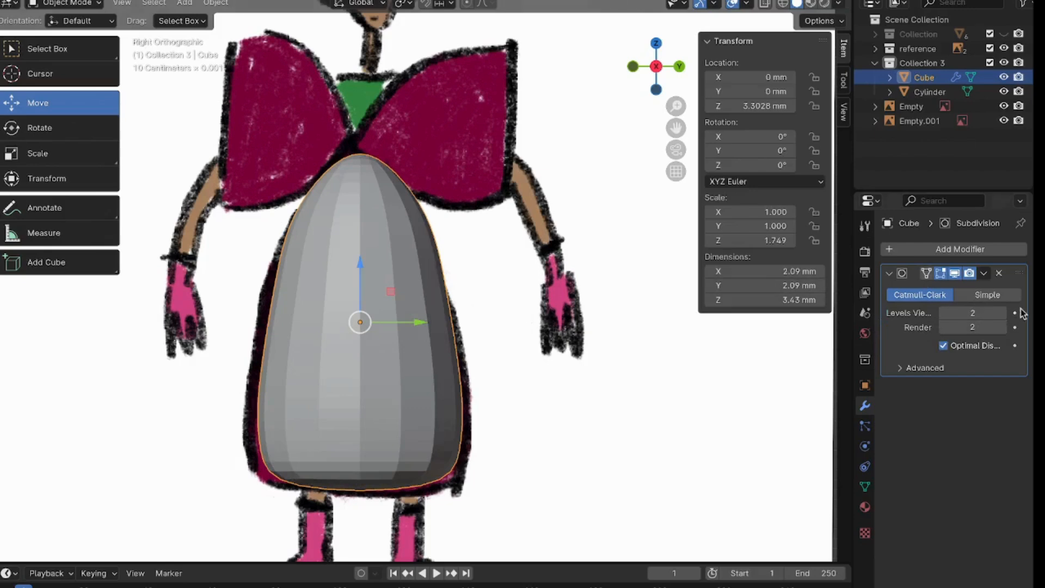
click(1002, 314)
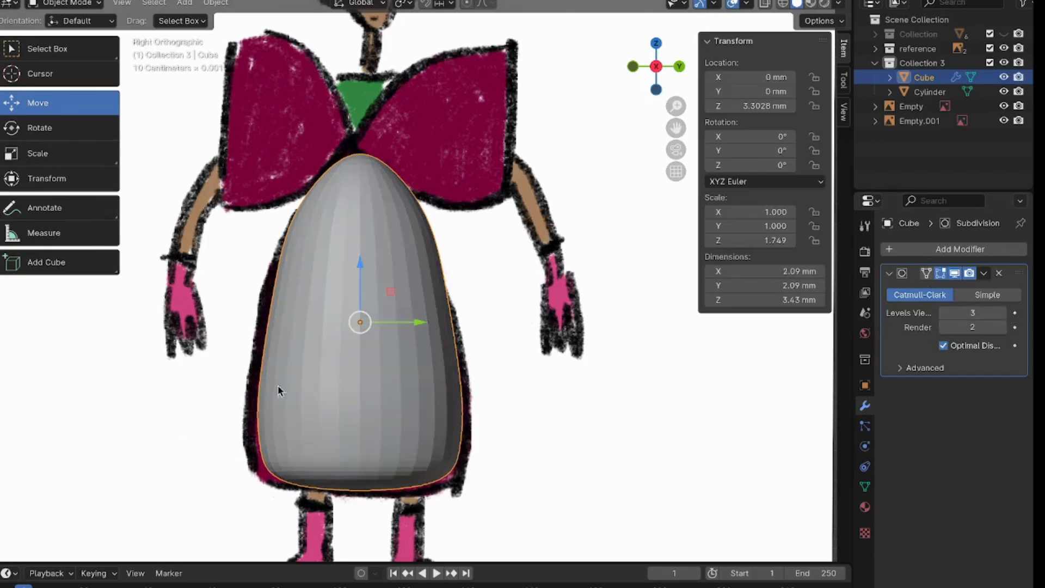
Apply the Subdivision modifier to the skirt mesh.
mouse_move(380, 294)
middle_down()
mouse_move(357, 364)
mouse_move(172, 422)
mouse_move(137, 448)
mouse_move(245, 427)
mouse_move(379, 316)
middle_up()
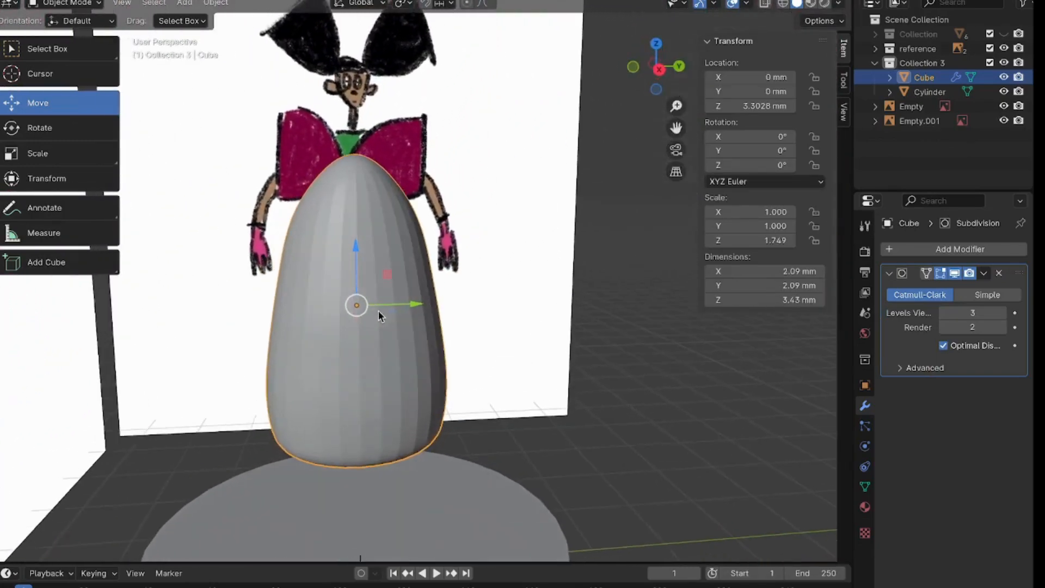
click(658, 68)
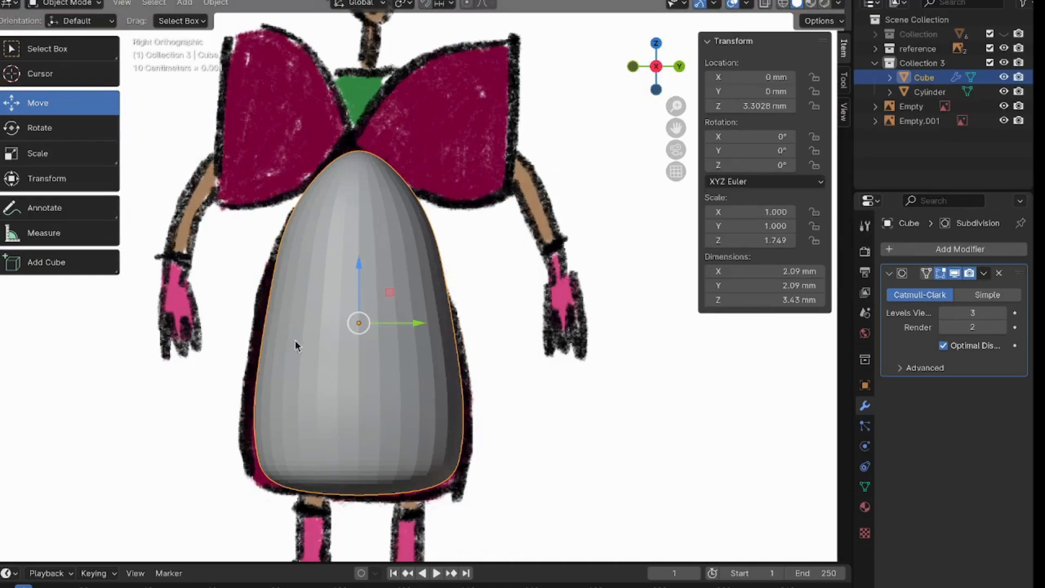
click(984, 274)
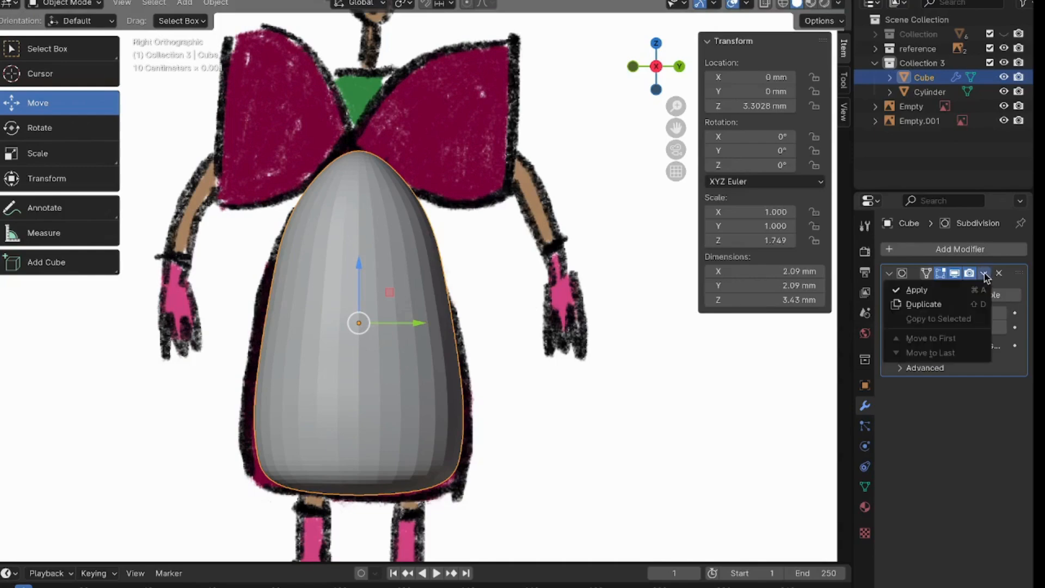
click(912, 291)
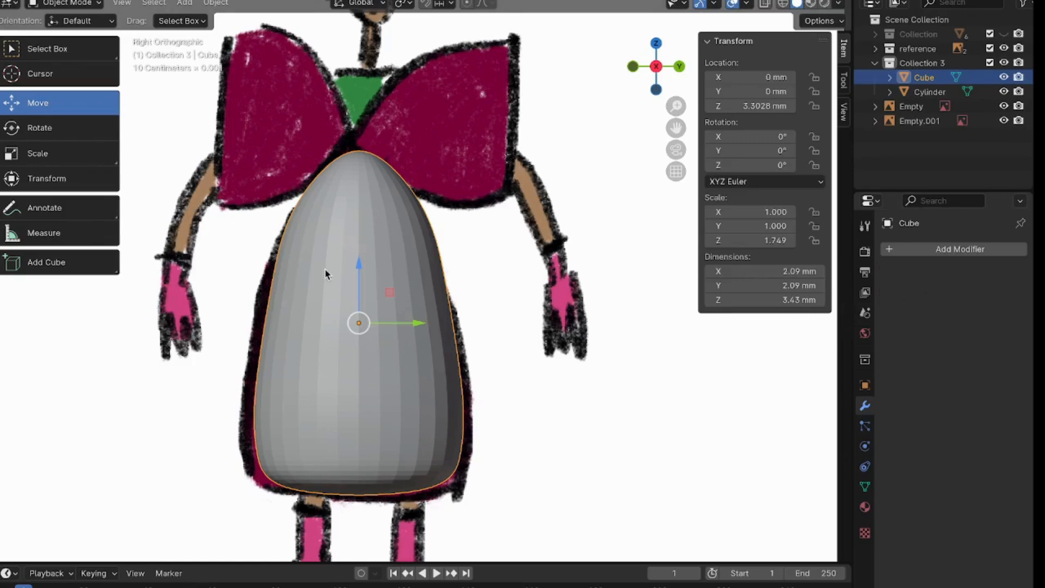
Duplicate the smoothed skirt in place and rotate the copy about -118° around the X axis.
shift+middle_drag(216, 261, 243, 263)
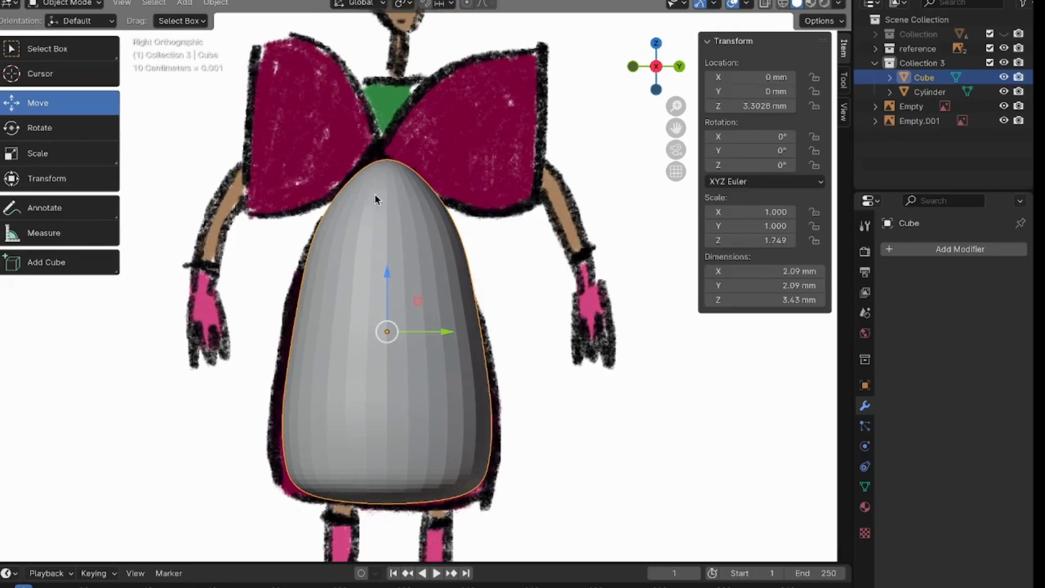
shift+middle_drag(374, 194, 377, 290)
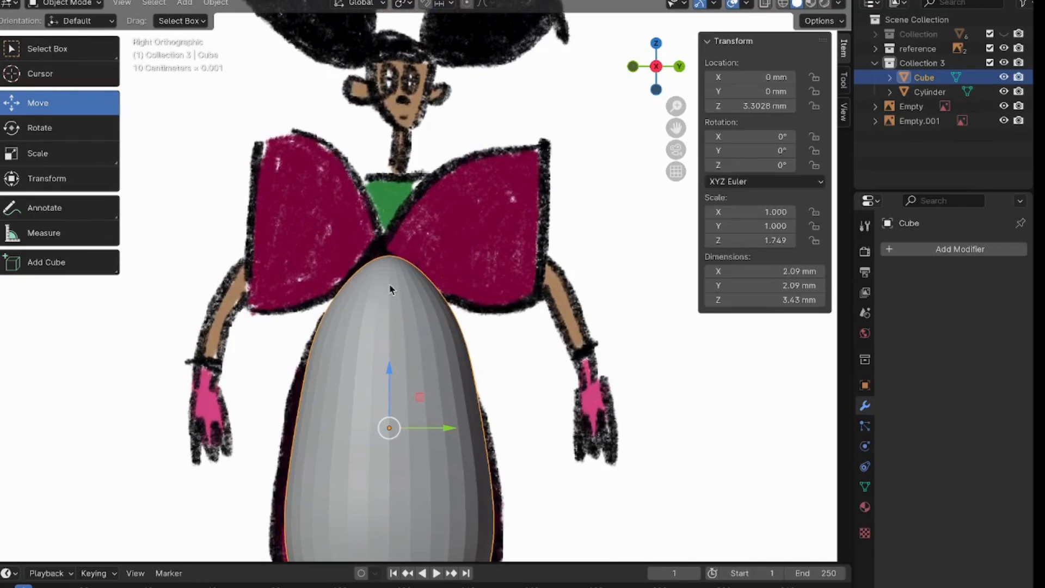
mouse_move(389, 283)
middle_down()
mouse_move(376, 283)
mouse_move(399, 296)
middle_up()
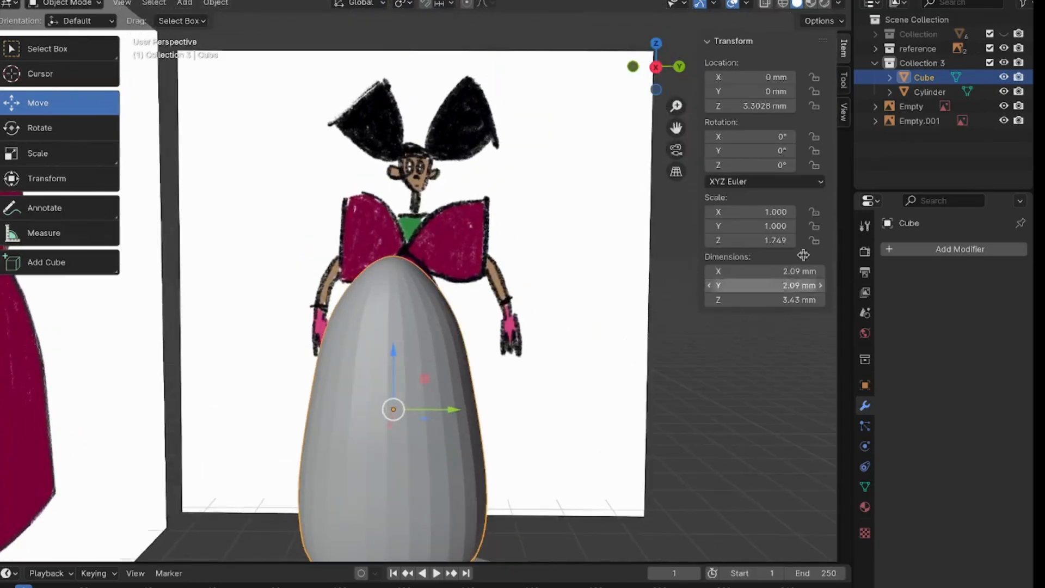
click(656, 66)
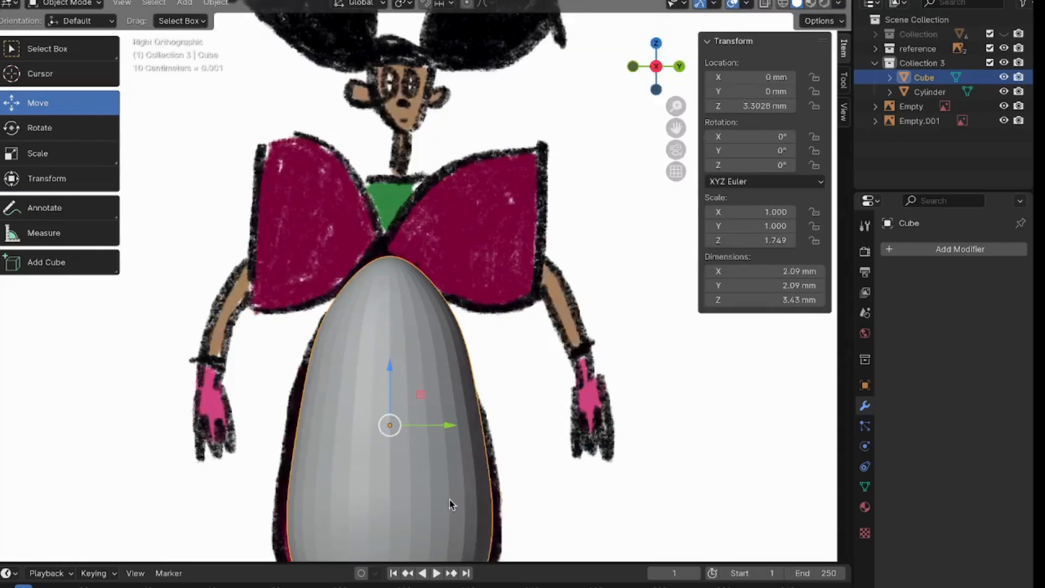
mouse_move(387, 462)
shift+middle_down()
mouse_move(391, 419)
mouse_move(428, 342)
mouse_move(427, 369)
shift+middle_up()
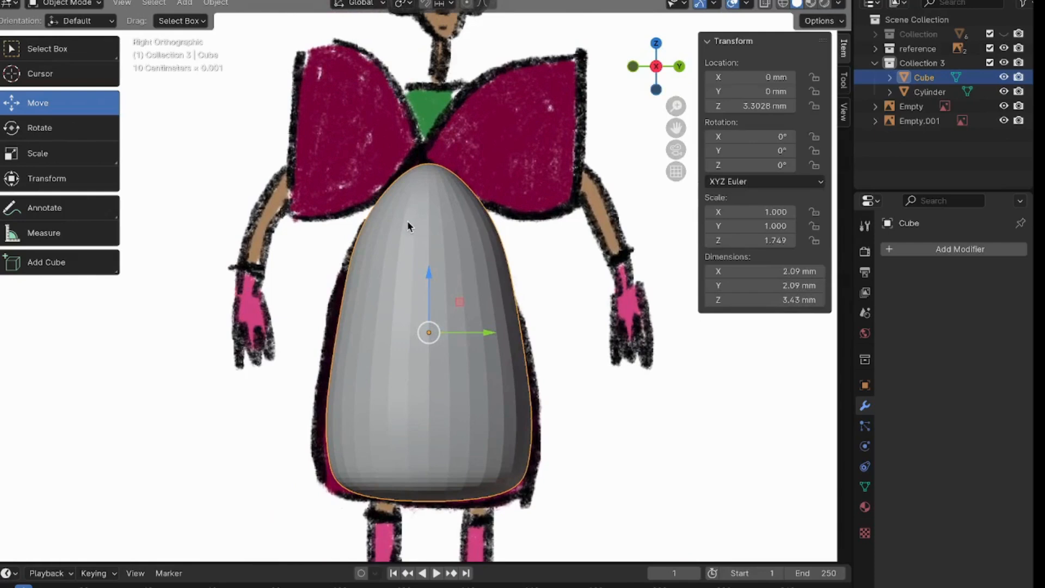
key(shift+d)
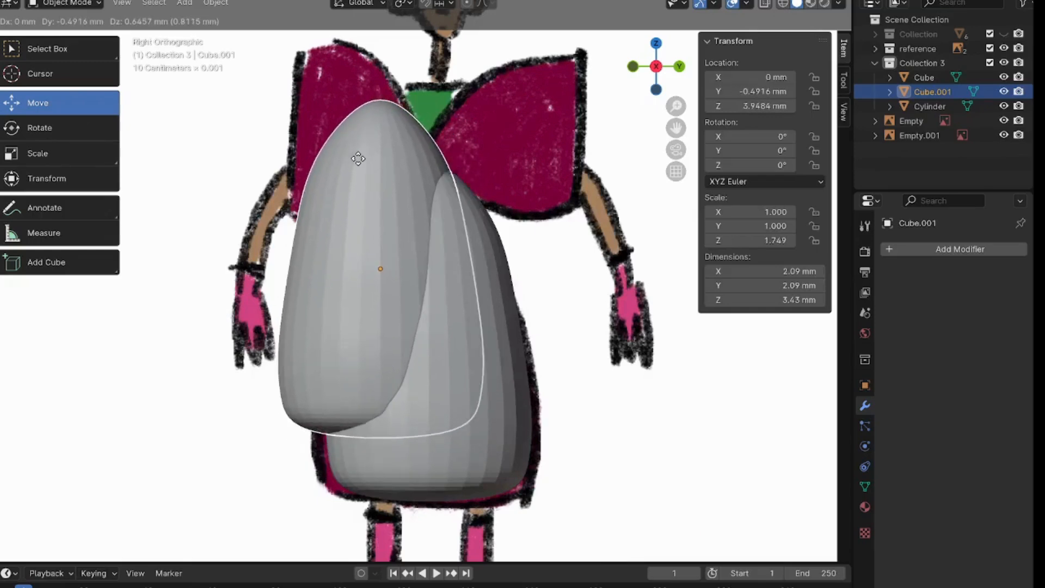
key(r)
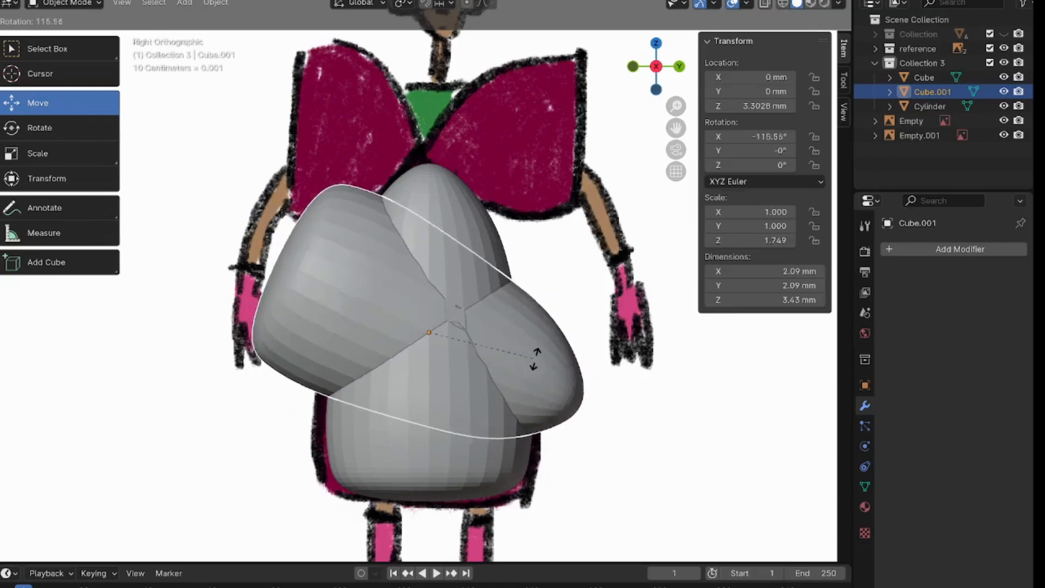
click(531, 361)
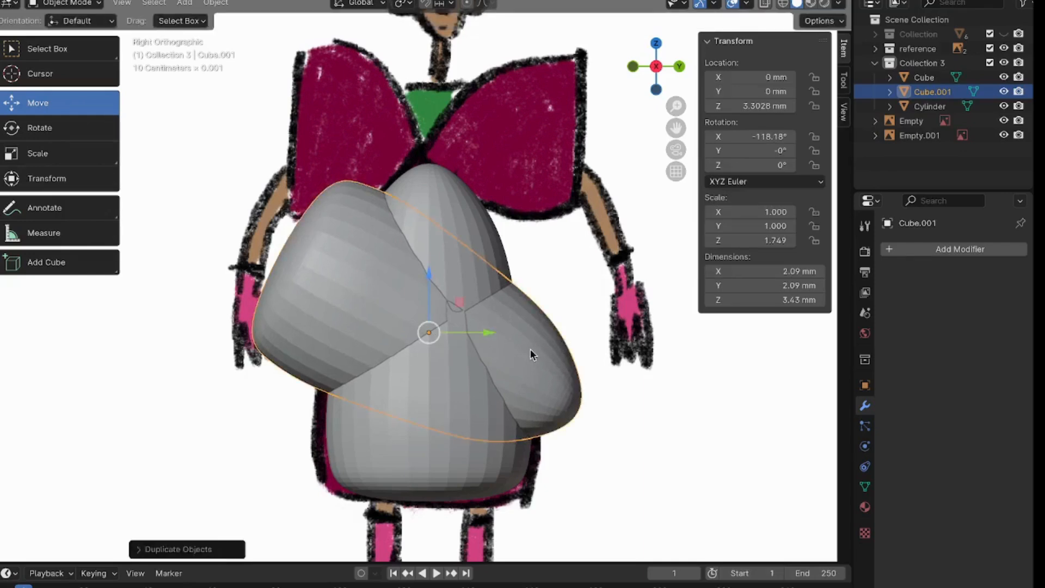
Scale the rotated copy down by a factor of about 0.665 and place it over the sleeve at about Y -1.05 mm, Z 5.32 mm.
key(g)
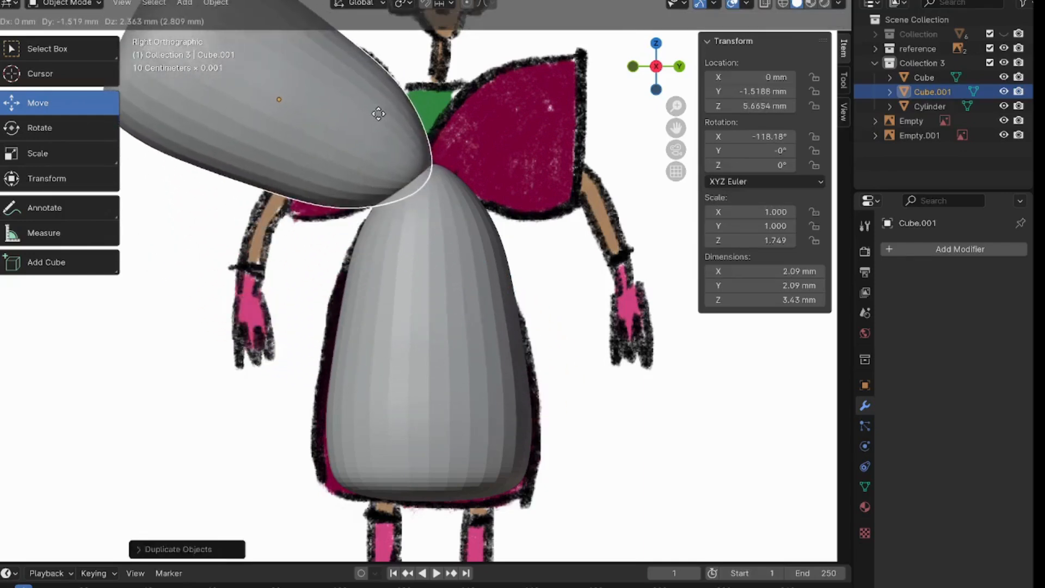
click(388, 123)
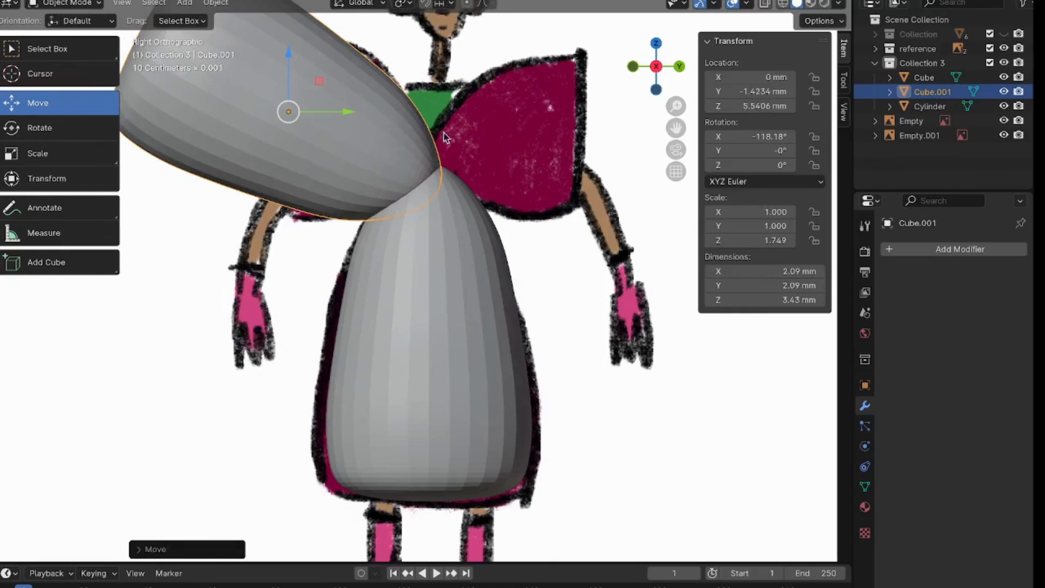
key(s)
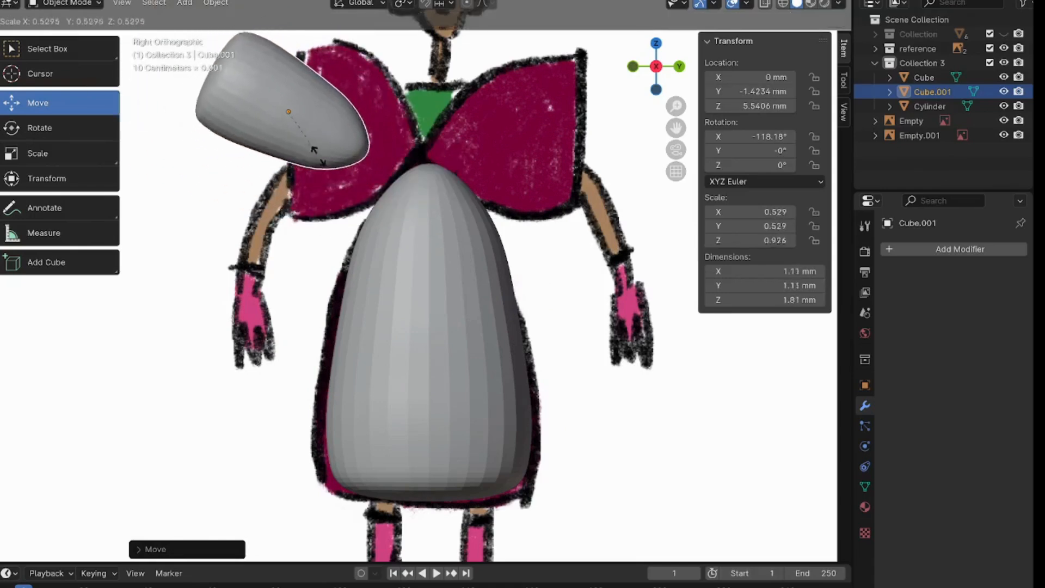
click(339, 162)
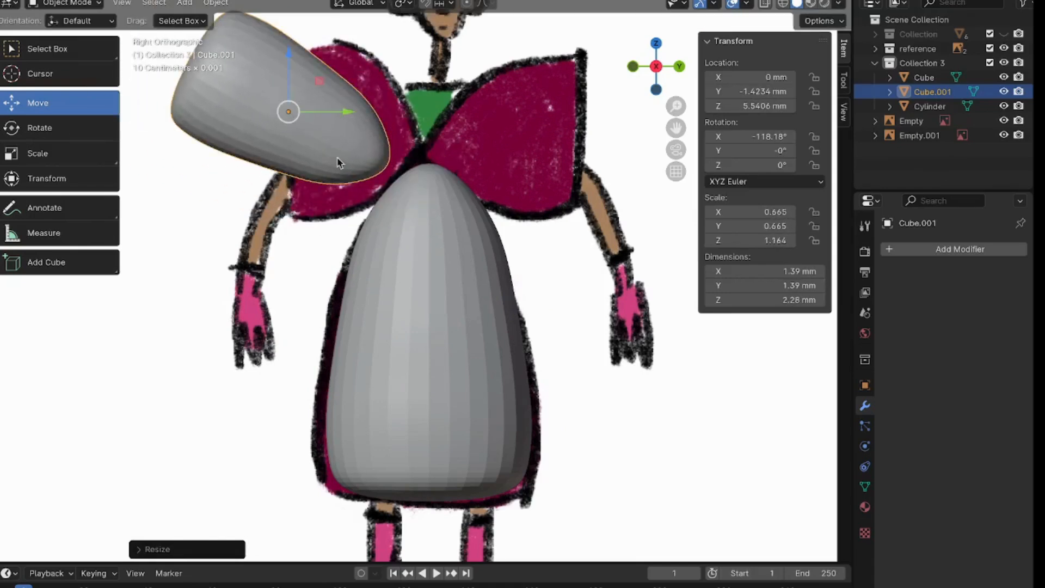
key(g)
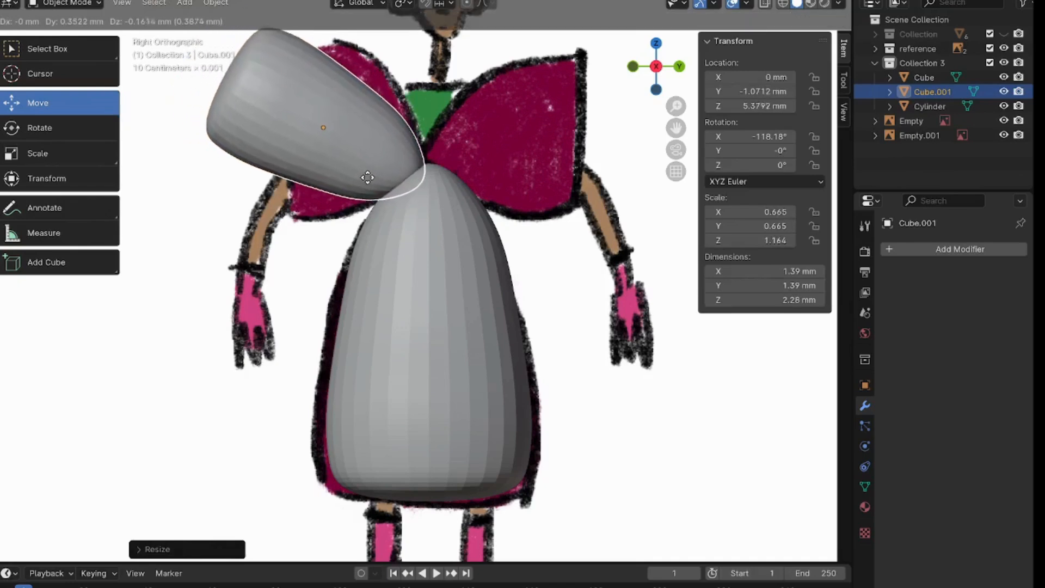
click(370, 182)
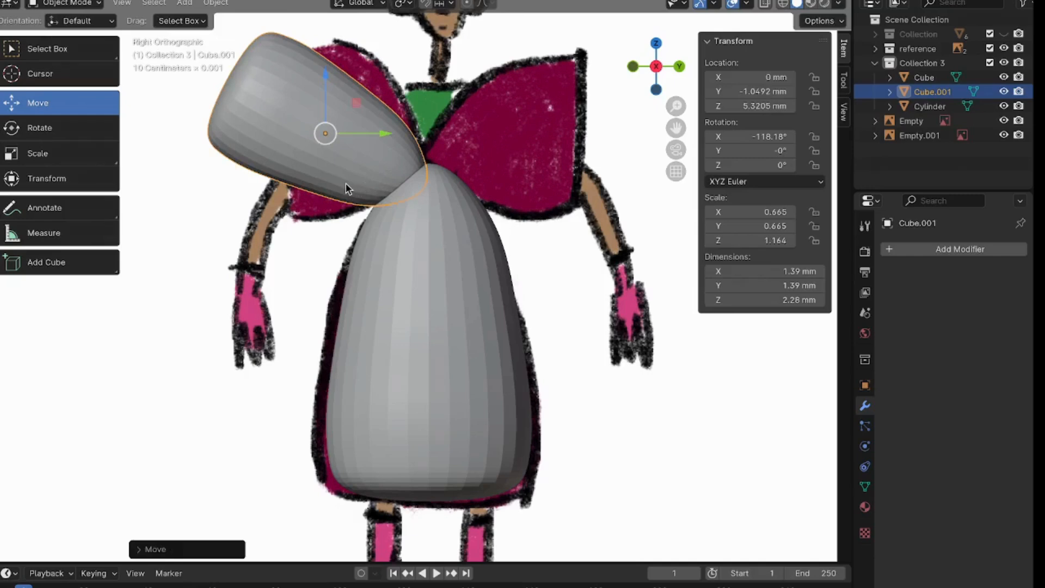
Shrink the sleeve piece to about 1.21 × 1.21 × 1.99 mm and reposition it at about Y -0.92 mm, Z 5.23 mm.
key(s)
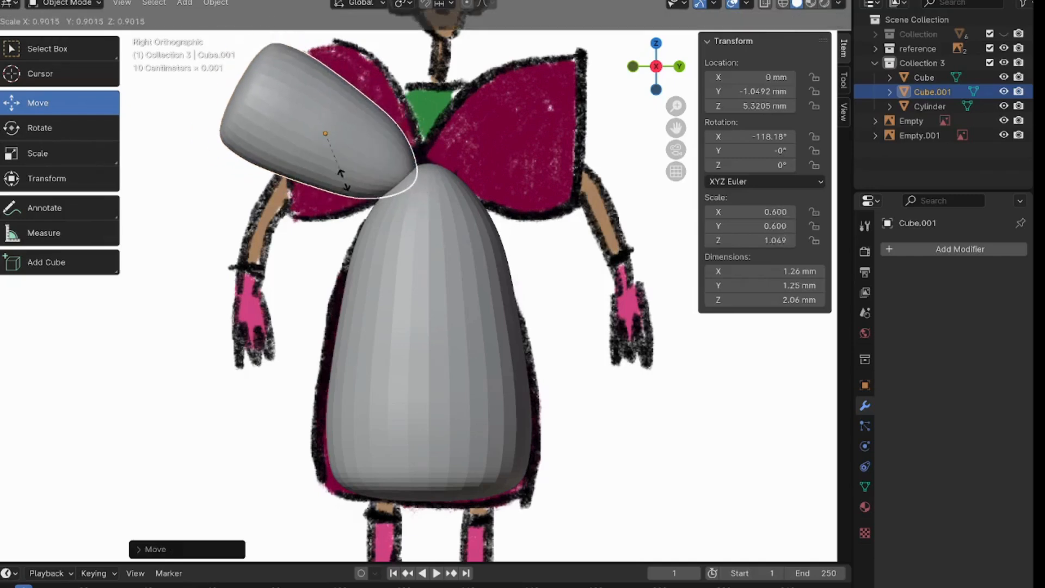
click(342, 182)
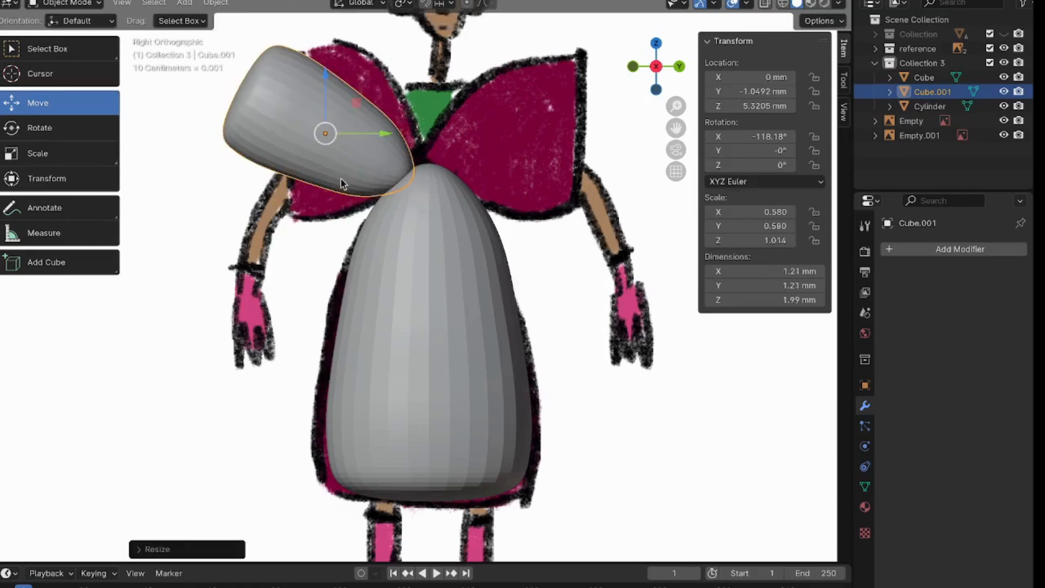
key(g)
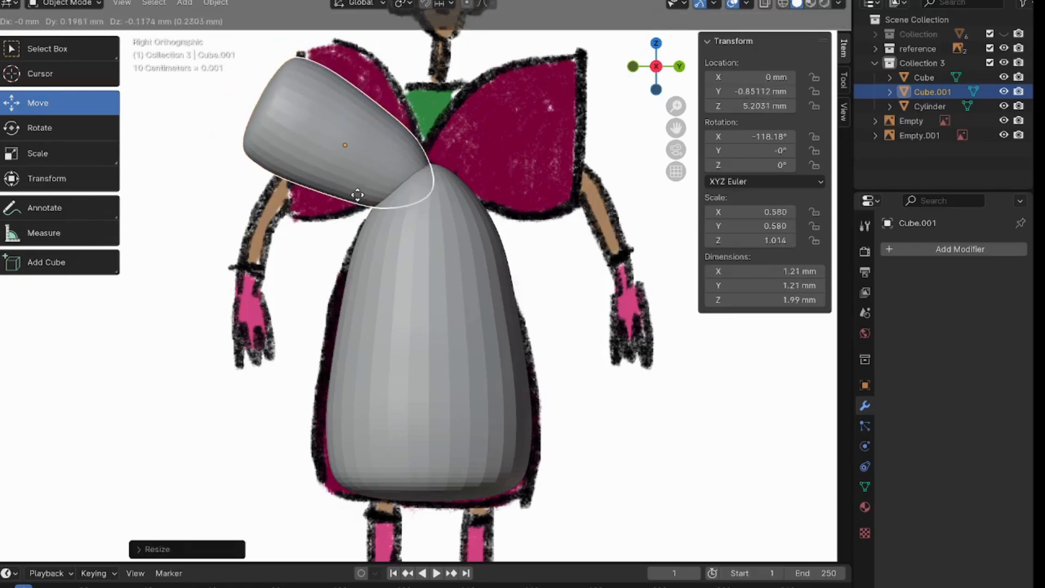
click(351, 192)
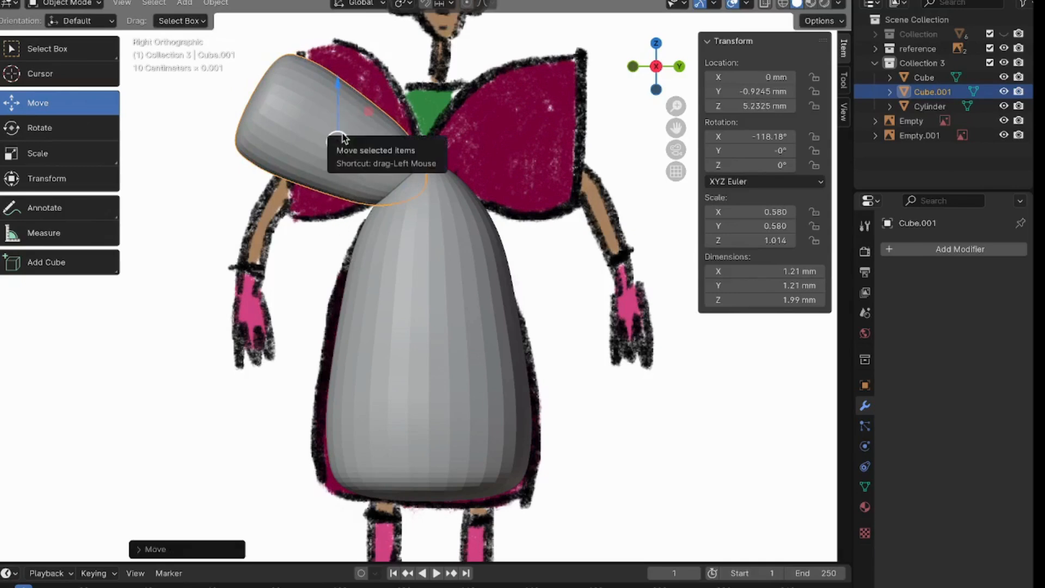
Stretch the sleeve piece along the global Z axis to about 1.21 × 1.49 × 2.13 mm and rotate it to about -123° around X.
click(80, 158)
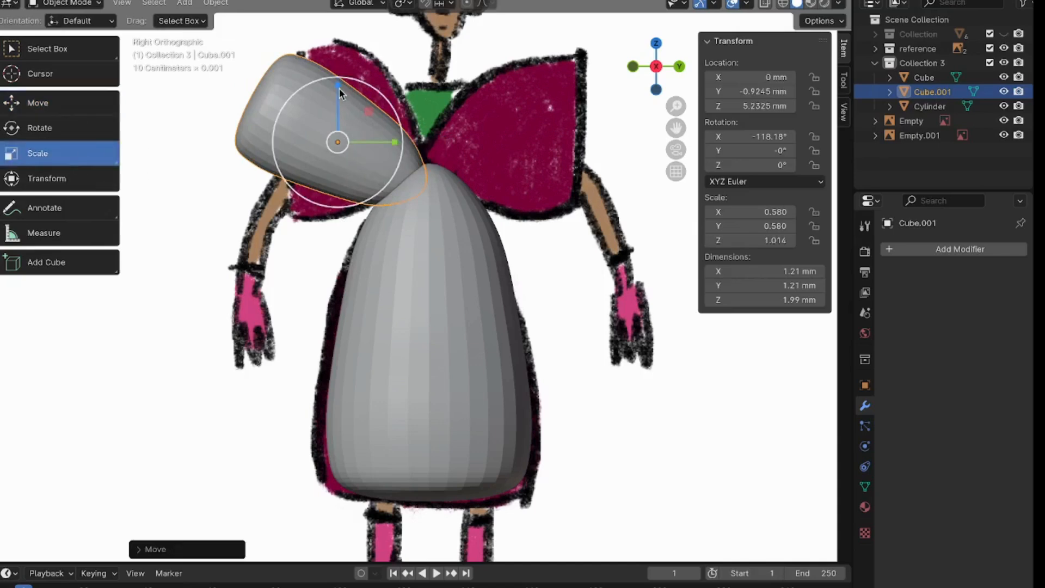
drag(340, 93, 341, 77)
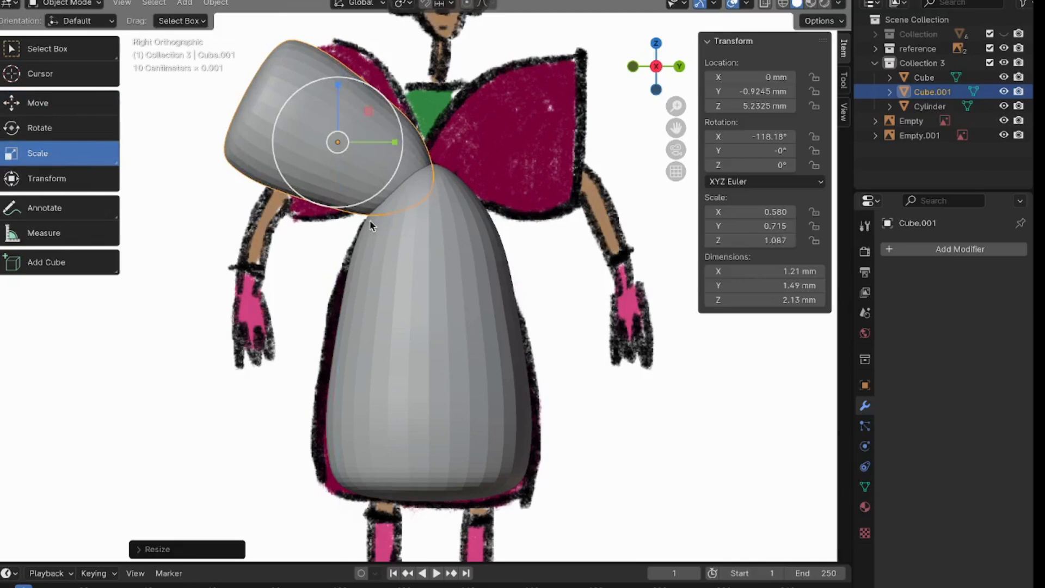
key(r)
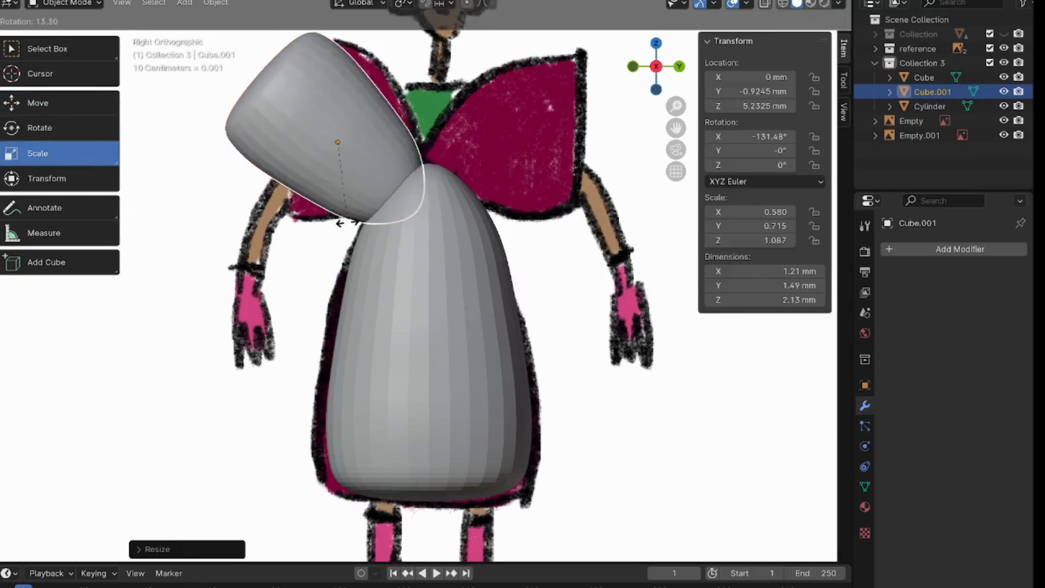
click(360, 223)
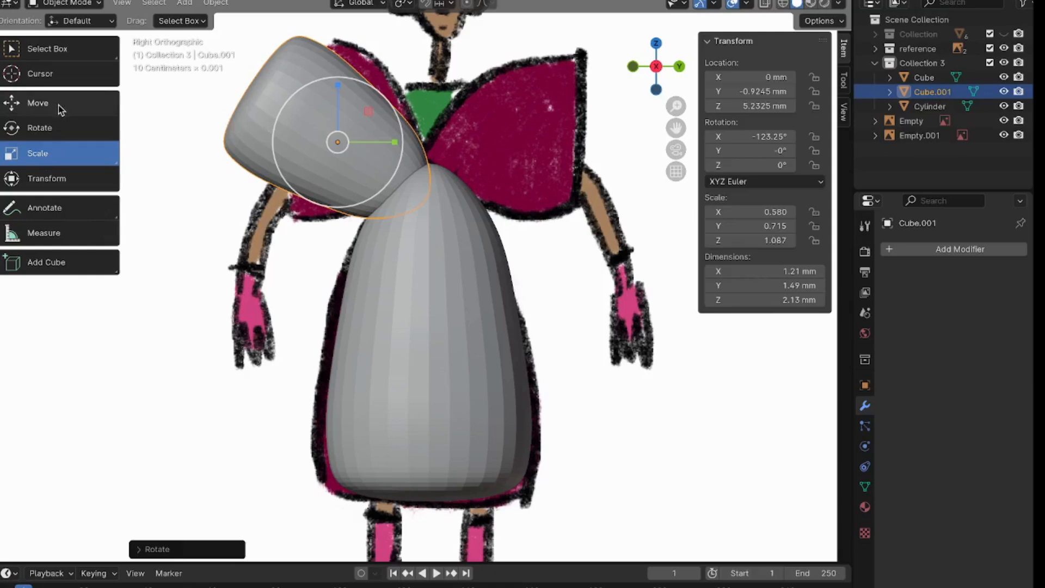
Nudge the sleeve piece to about Y -0.95 mm, Z 5.20 mm and reduce it to about 1.18 × 1.32 × 1.99 mm.
key(g)
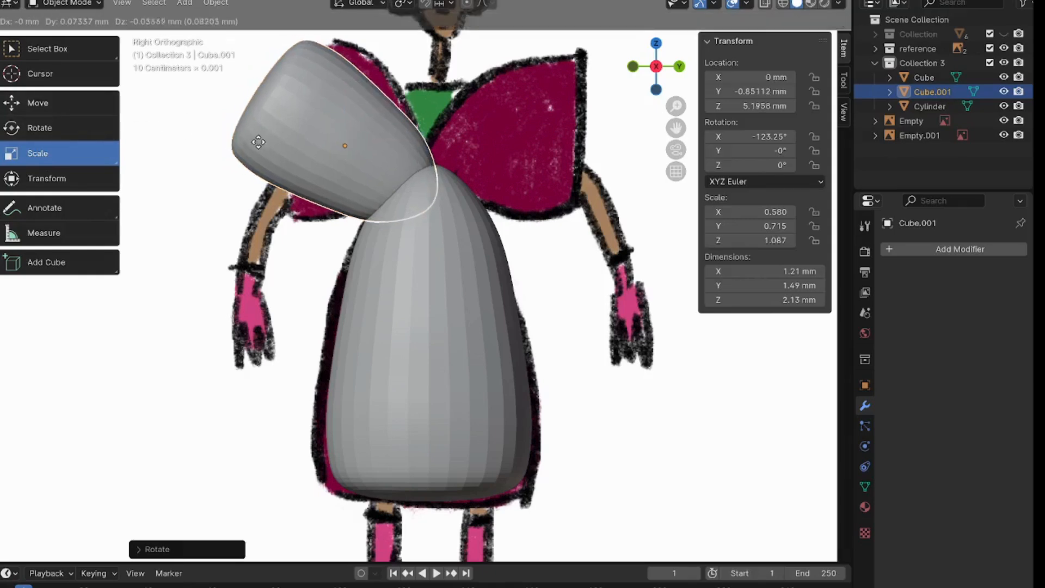
click(250, 138)
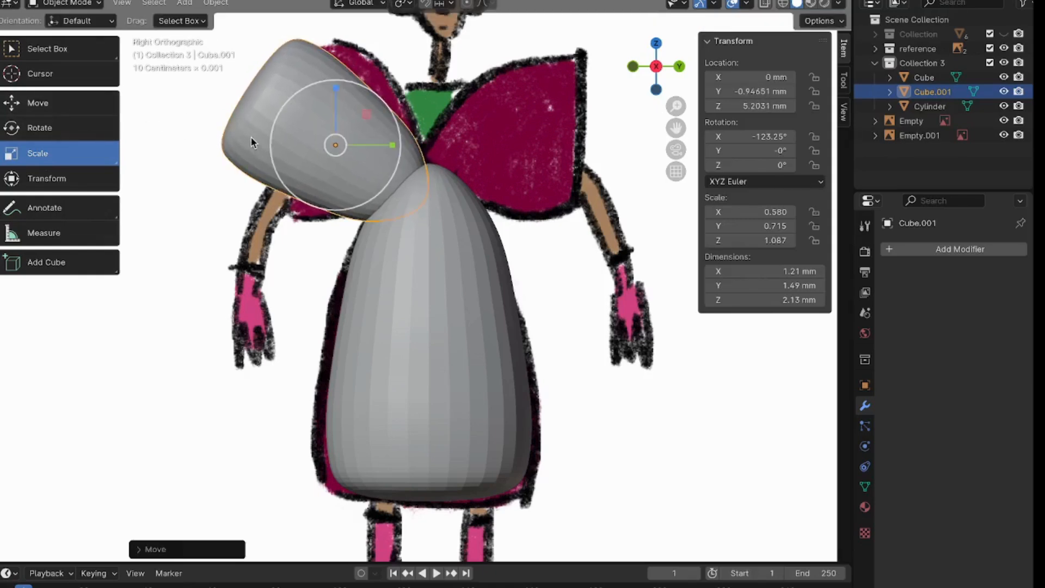
drag(335, 91, 355, 101)
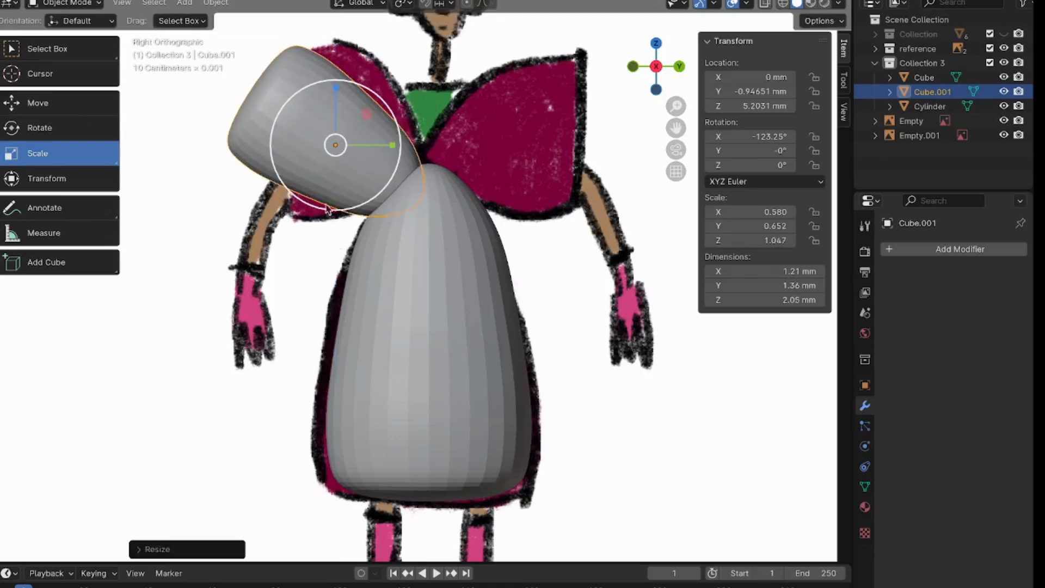
key(s)
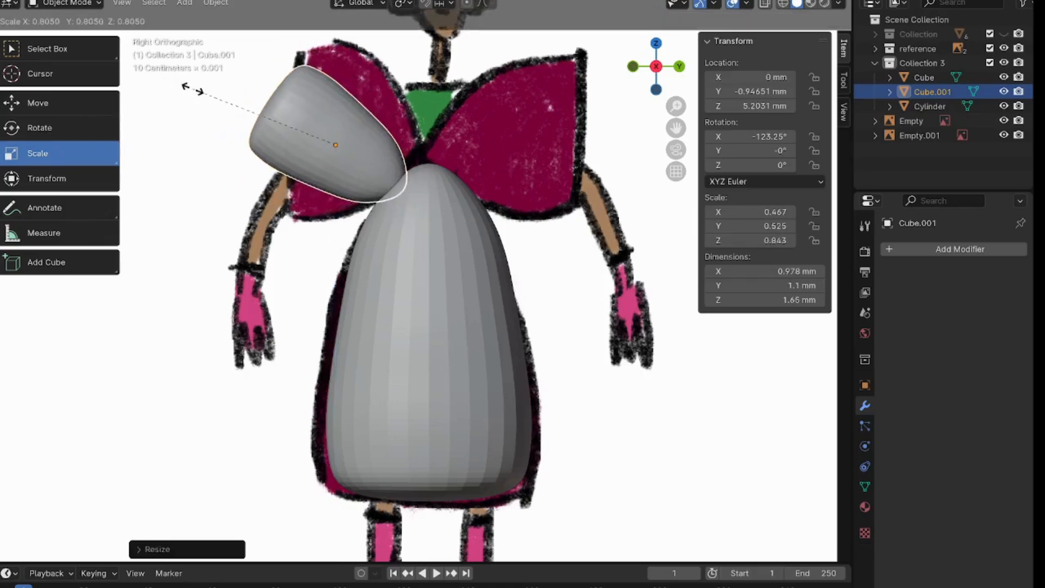
click(160, 85)
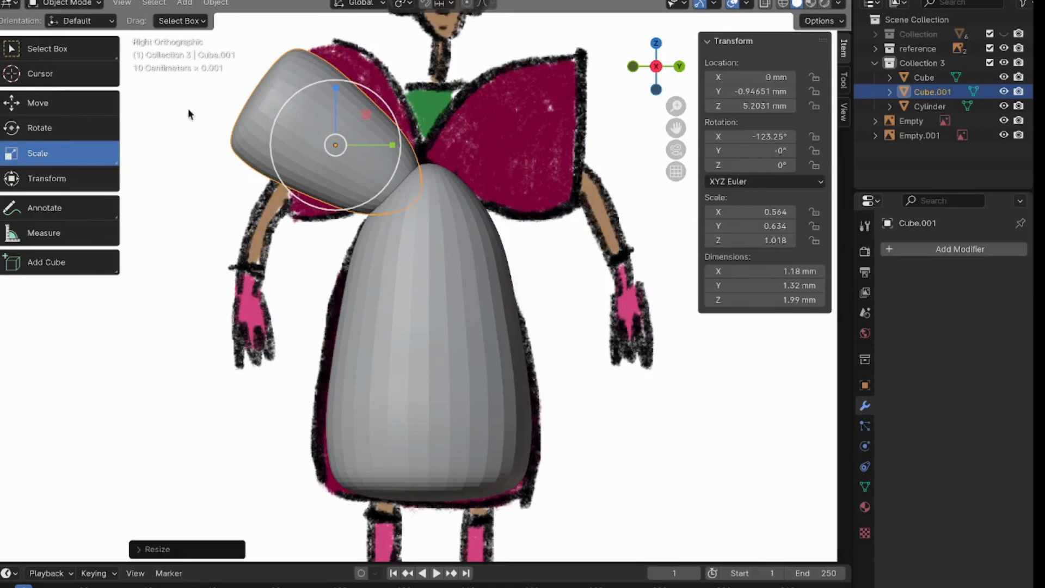
Add a Mirror modifier to the sleeve piece.
middle_drag(197, 155, 244, 149)
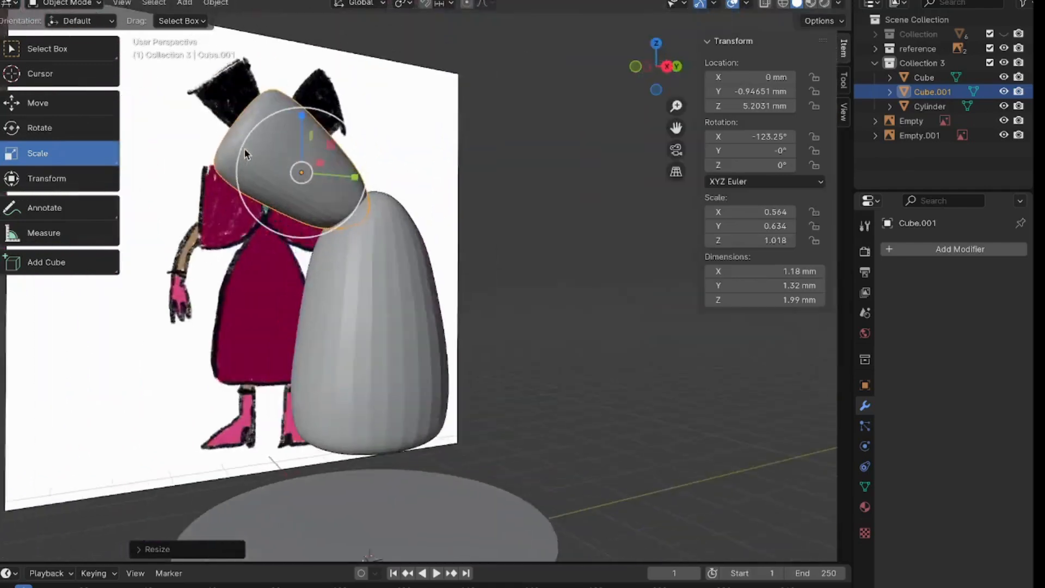
key(KP_3)
scroll(580, 107, up, 3)
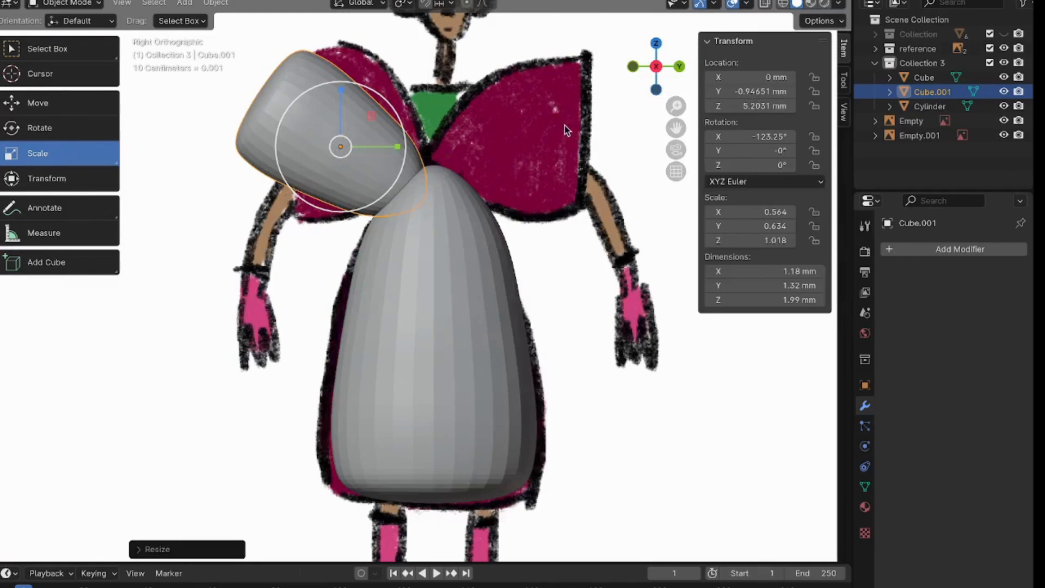
click(368, 267)
click(318, 151)
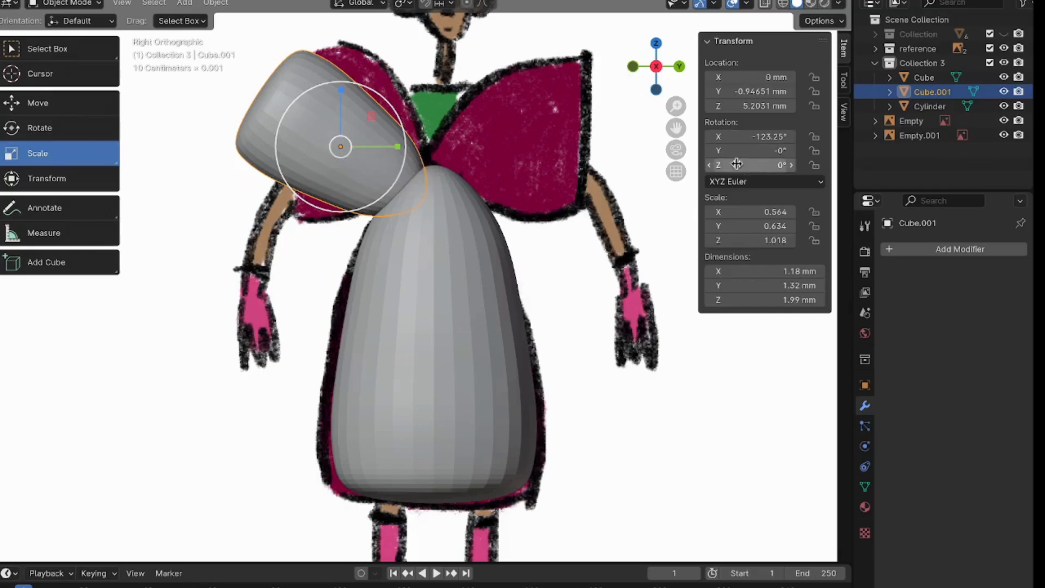
click(948, 251)
mouse_move(950, 252)
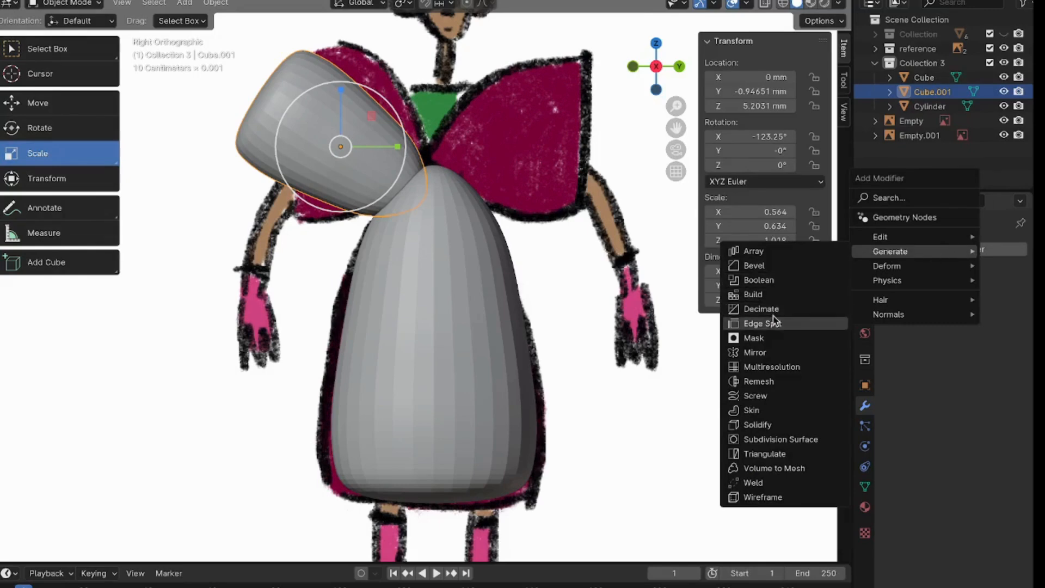
click(760, 354)
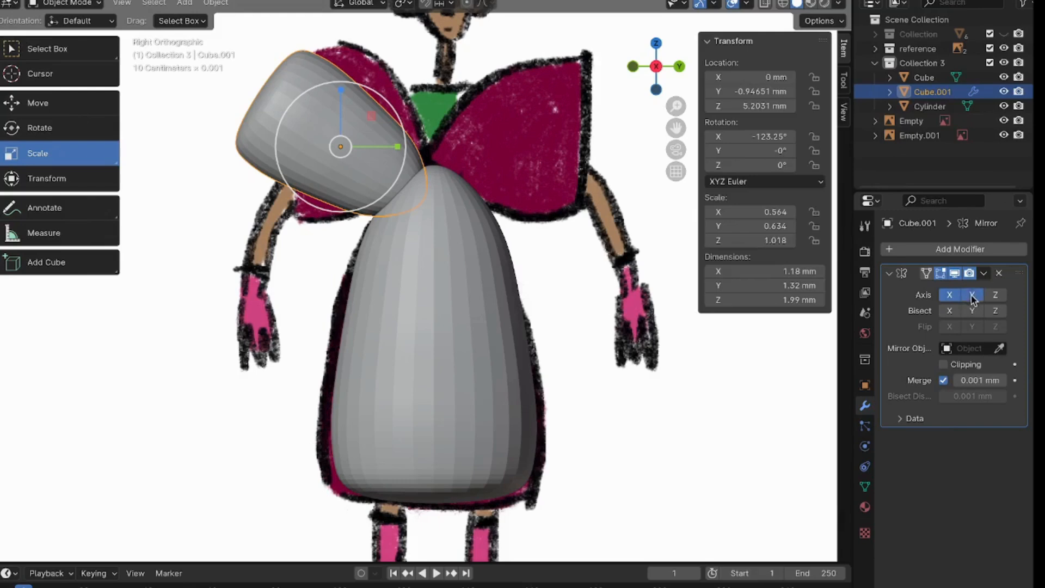
Mirror the sleeve across the Y axis only, using the skirt mesh Cube as the mirror object.
click(948, 295)
click(1000, 349)
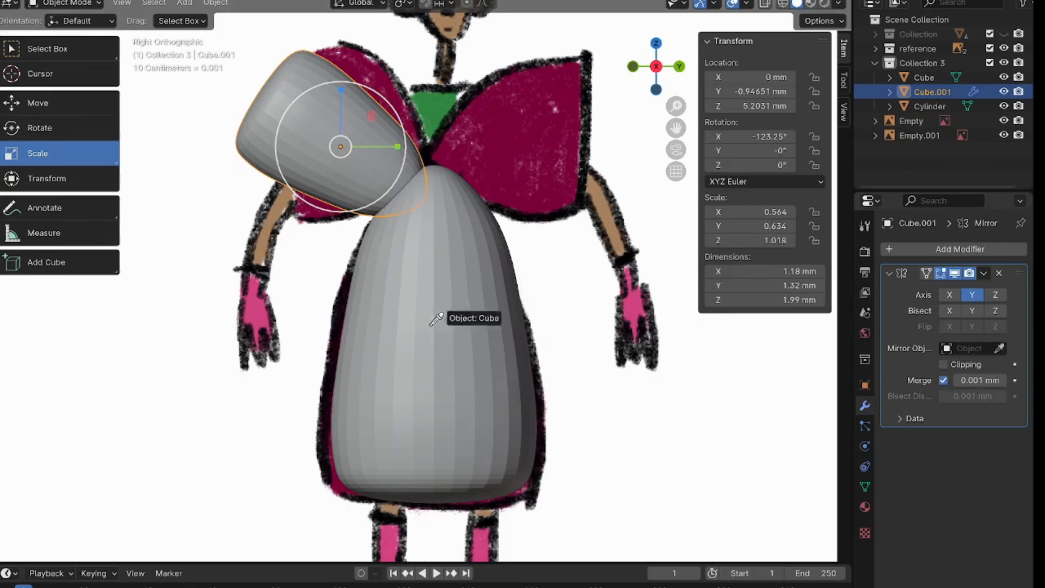
click(438, 264)
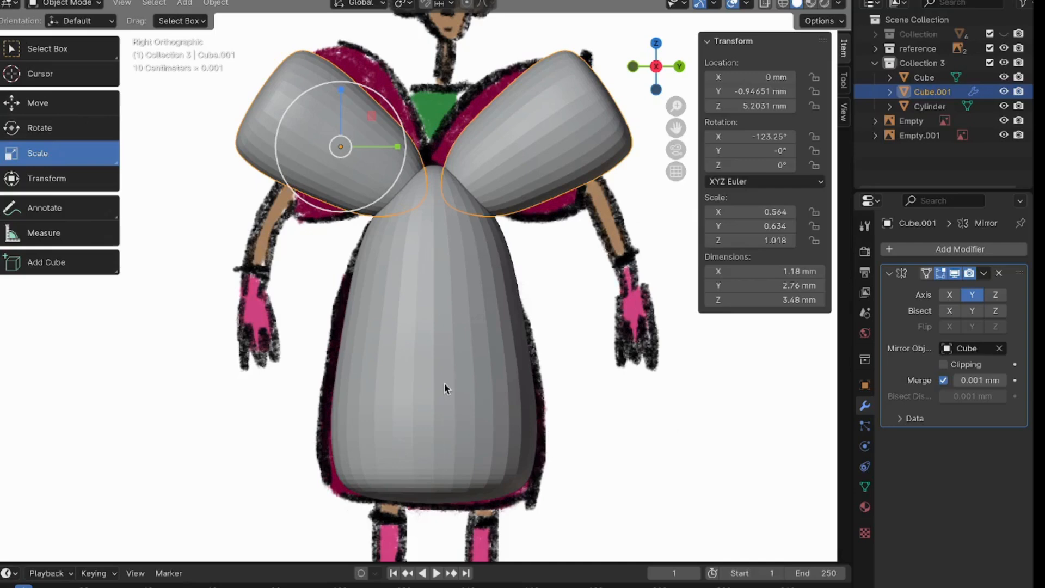
Apply the Mirror modifier on the sleeves.
shift+middle_drag(417, 302, 434, 355)
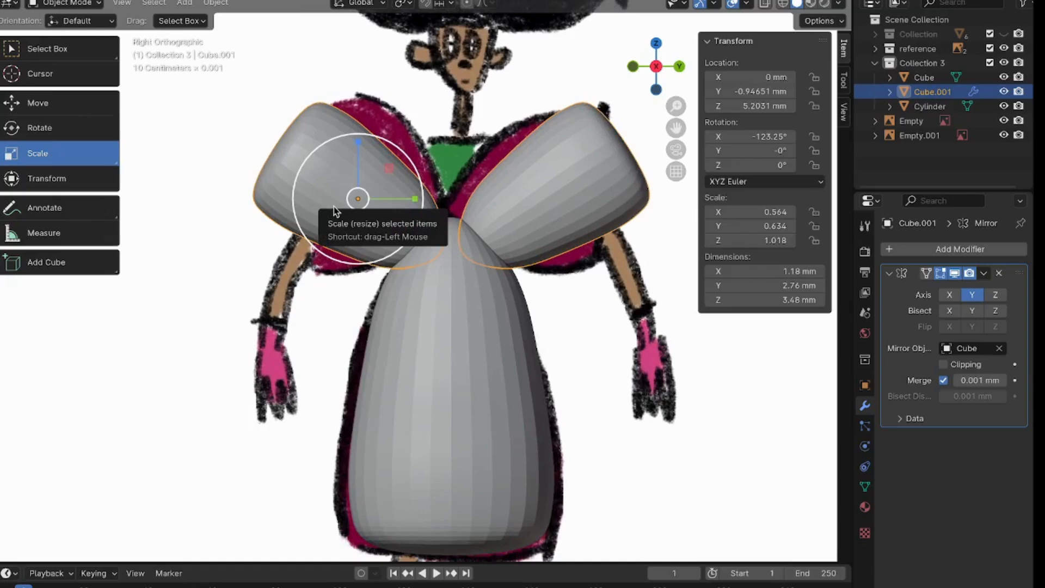
click(402, 231)
click(390, 207)
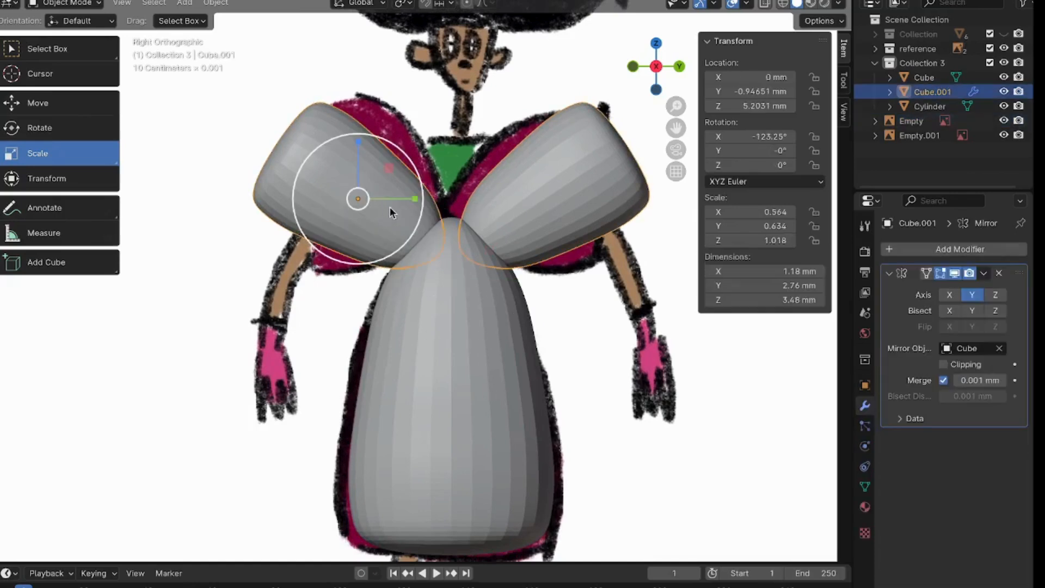
click(568, 423)
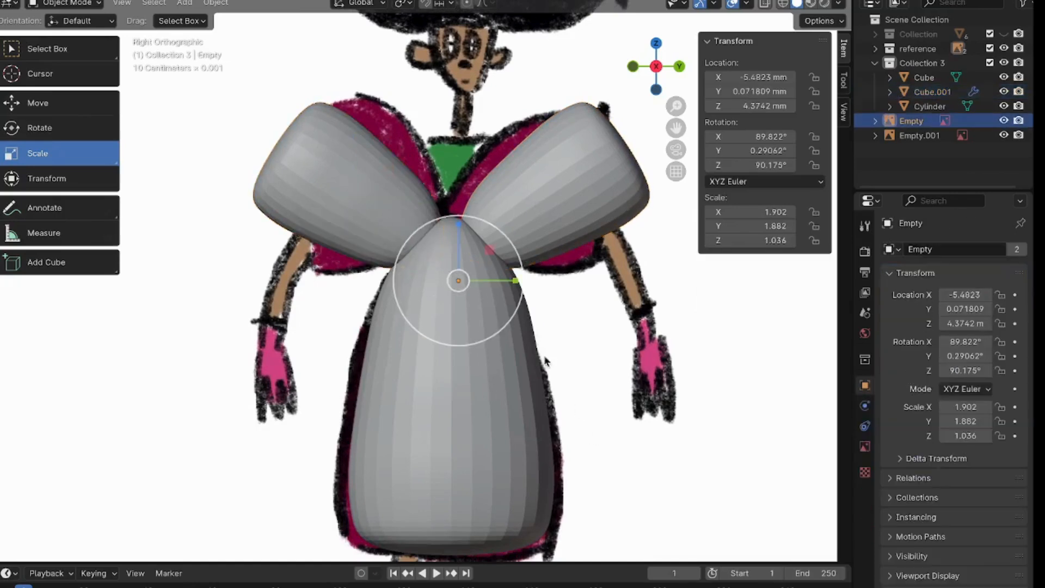
click(363, 226)
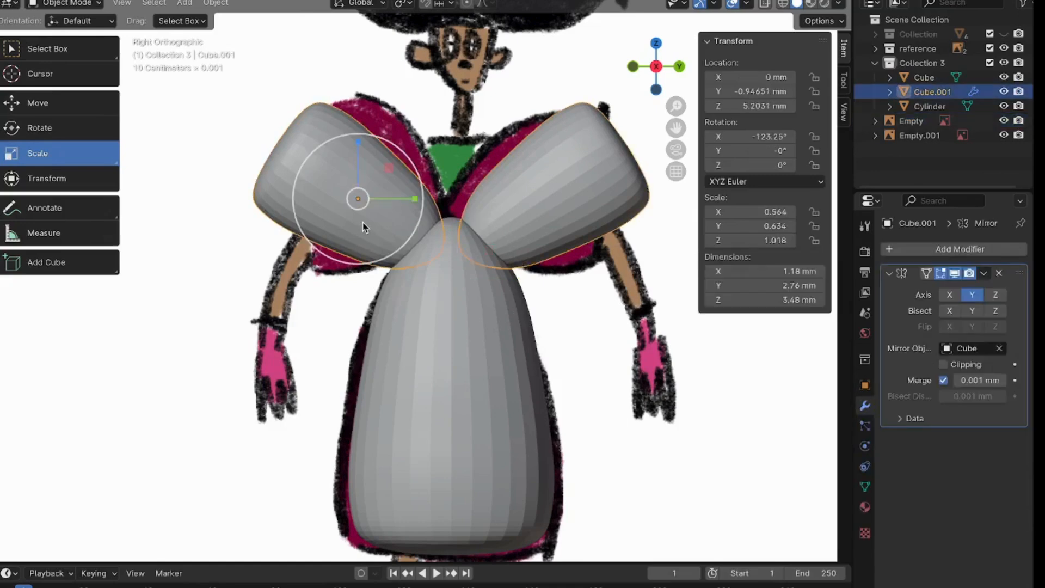
click(984, 273)
click(929, 292)
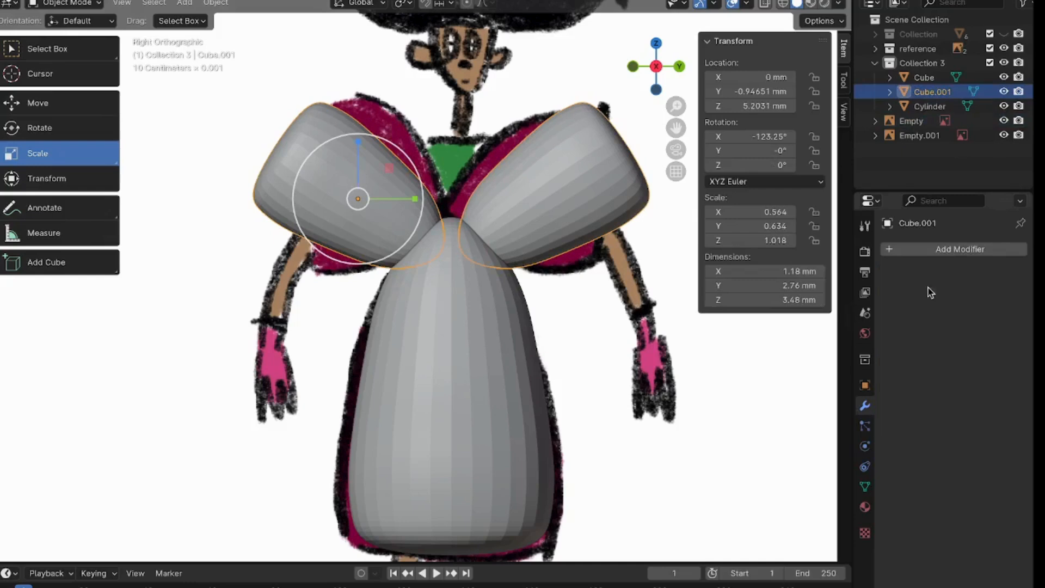
Try moving the mirrored sleeves along the Y axis and undo the move.
click(685, 426)
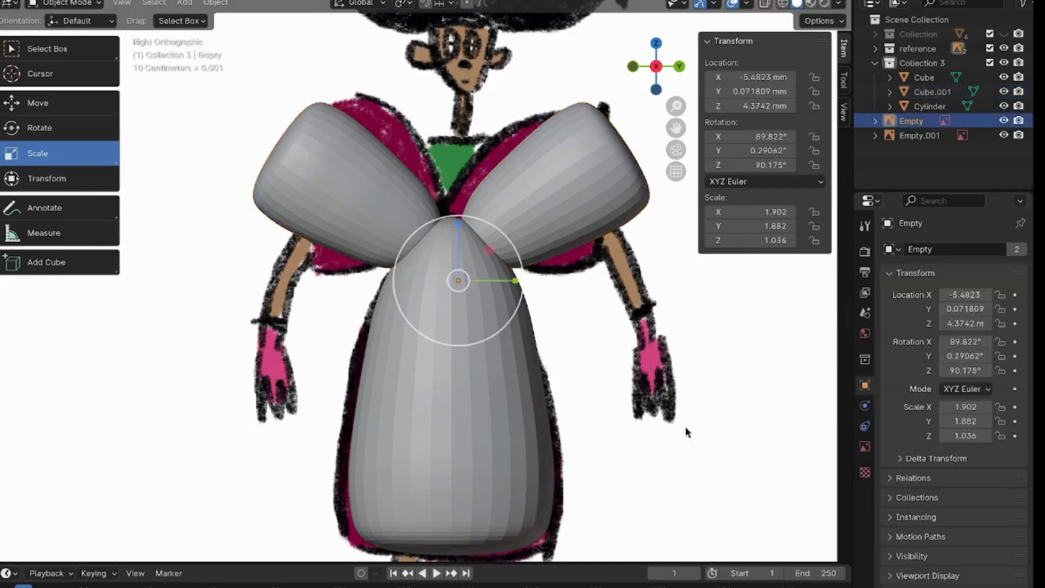
click(341, 185)
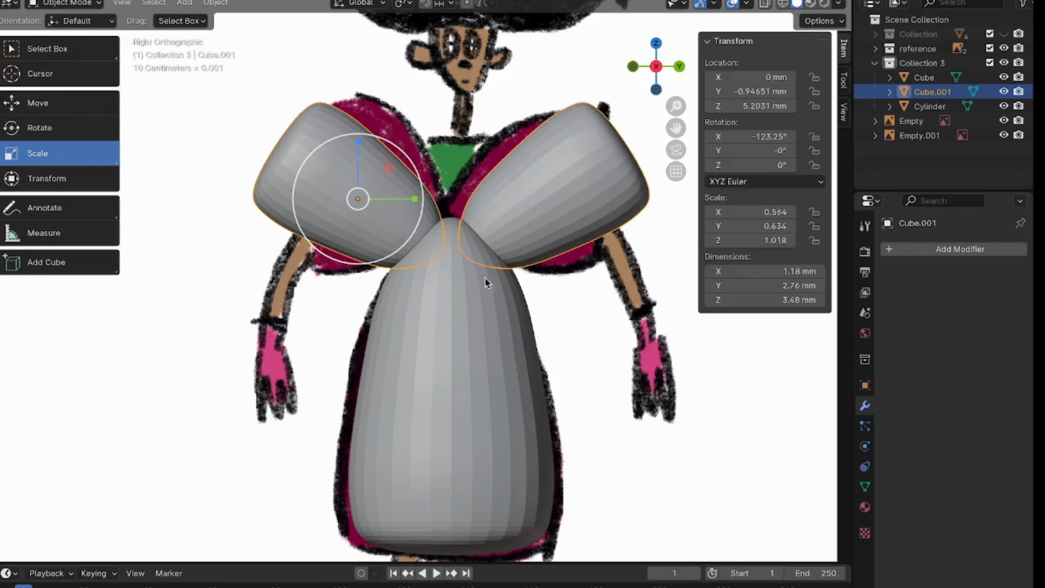
click(38, 107)
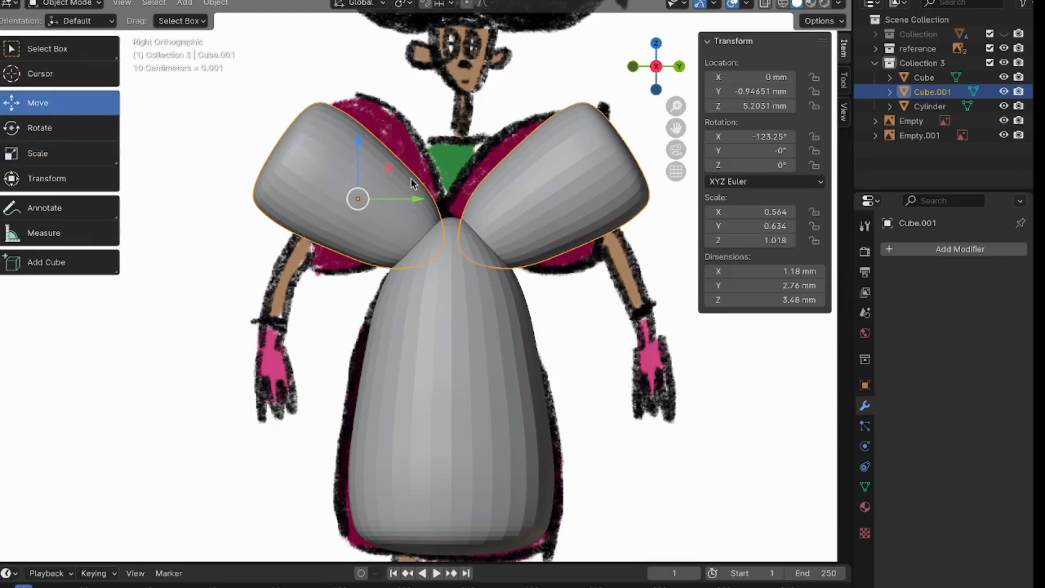
drag(413, 197, 301, 211)
key(ctrl+z)
Separate the whole mirrored sleeve mesh by loose parts into two objects and return to Object Mode.
click(99, 4)
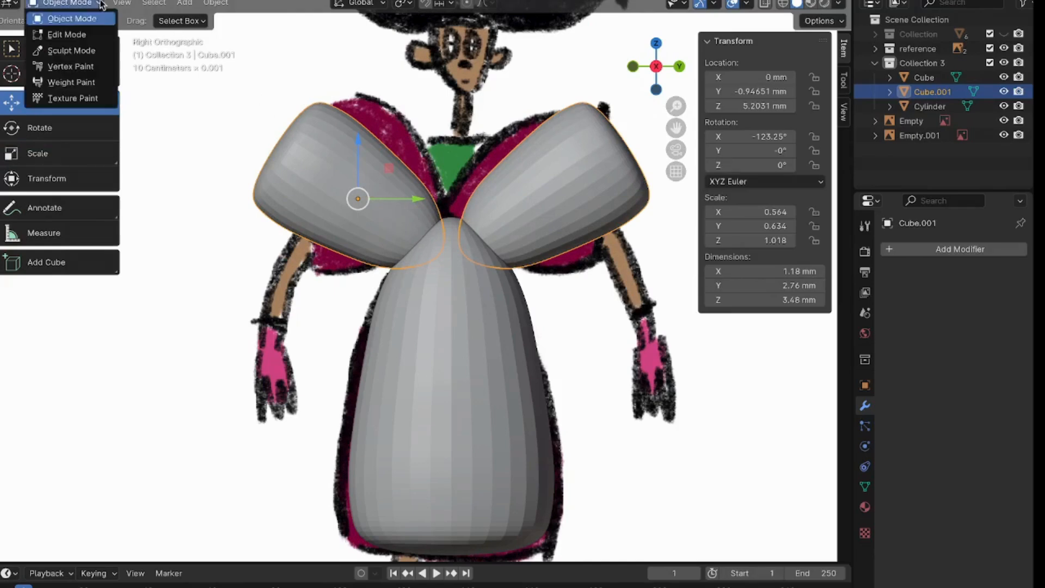
click(86, 33)
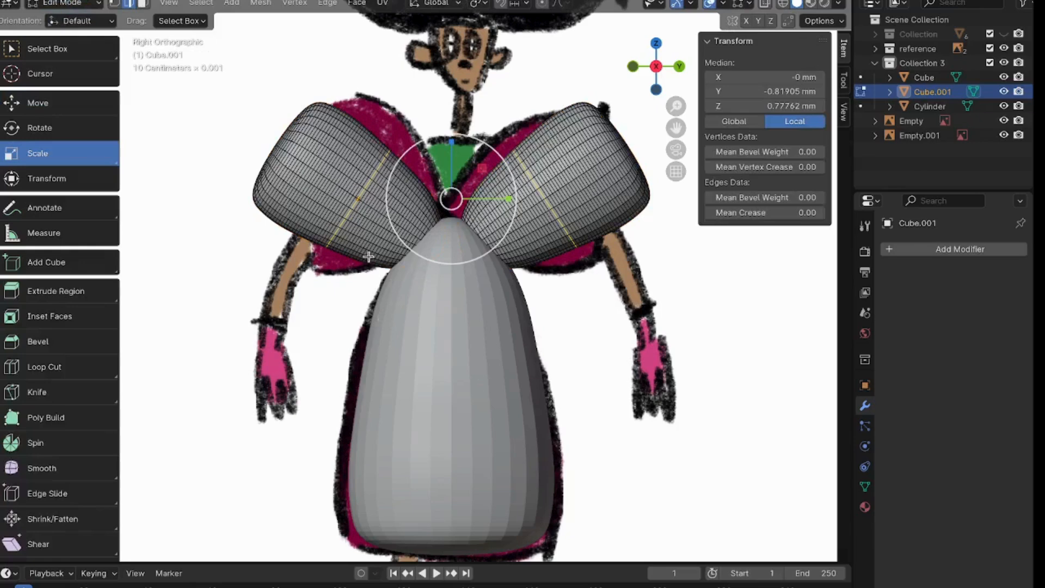
key(a)
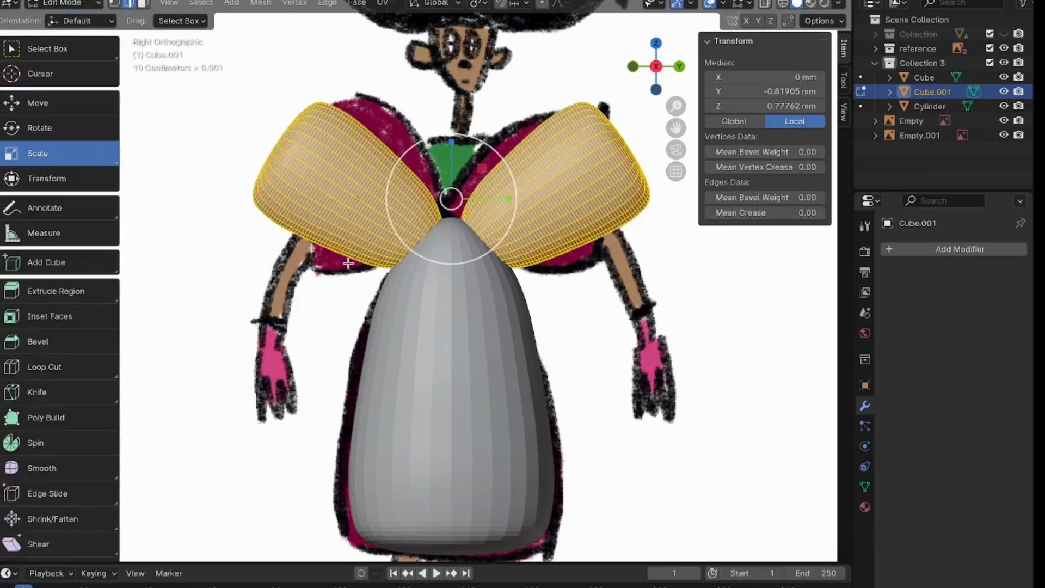
key(p)
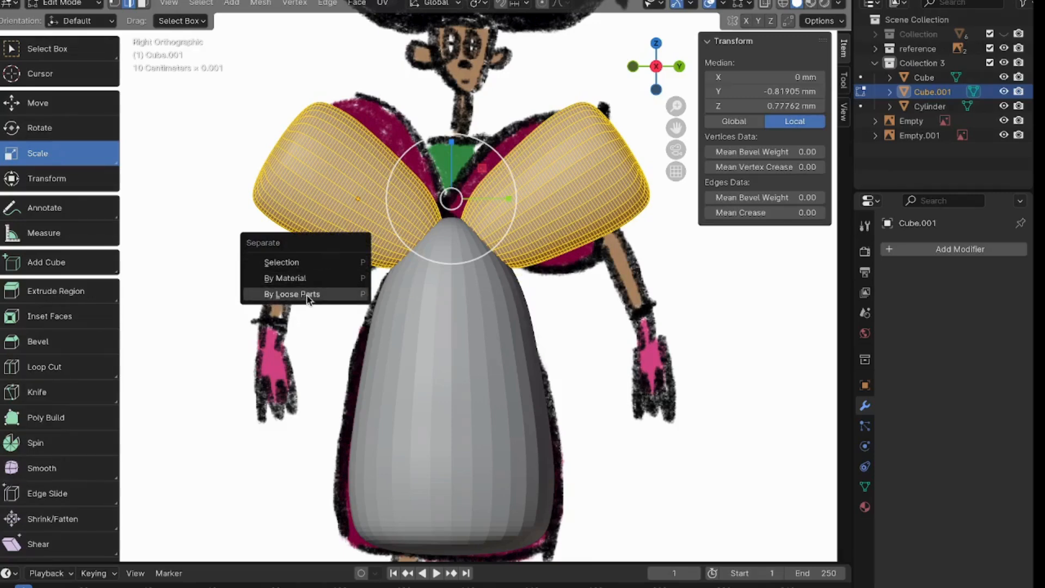
click(308, 299)
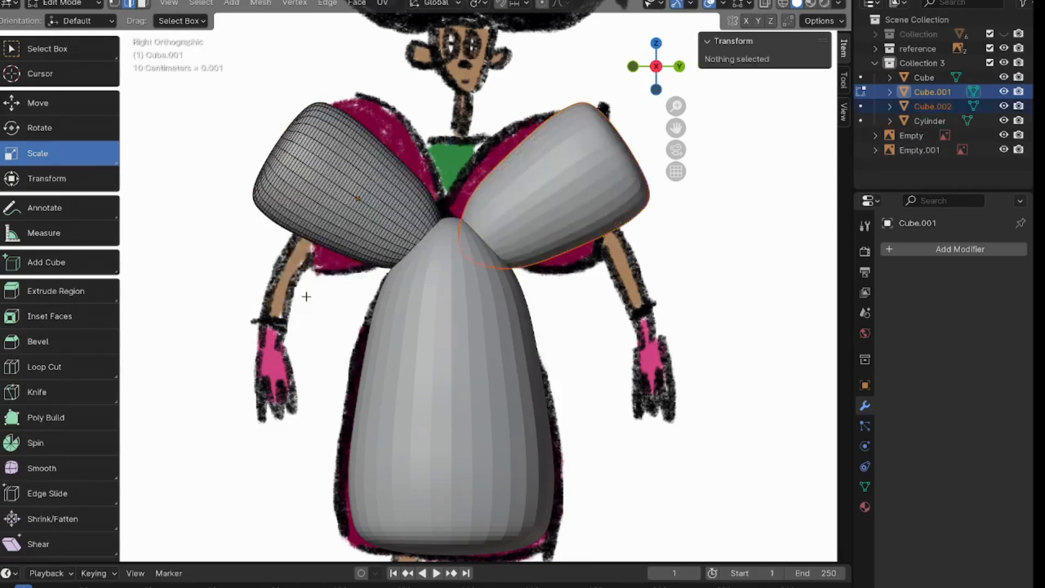
click(98, 4)
click(94, 17)
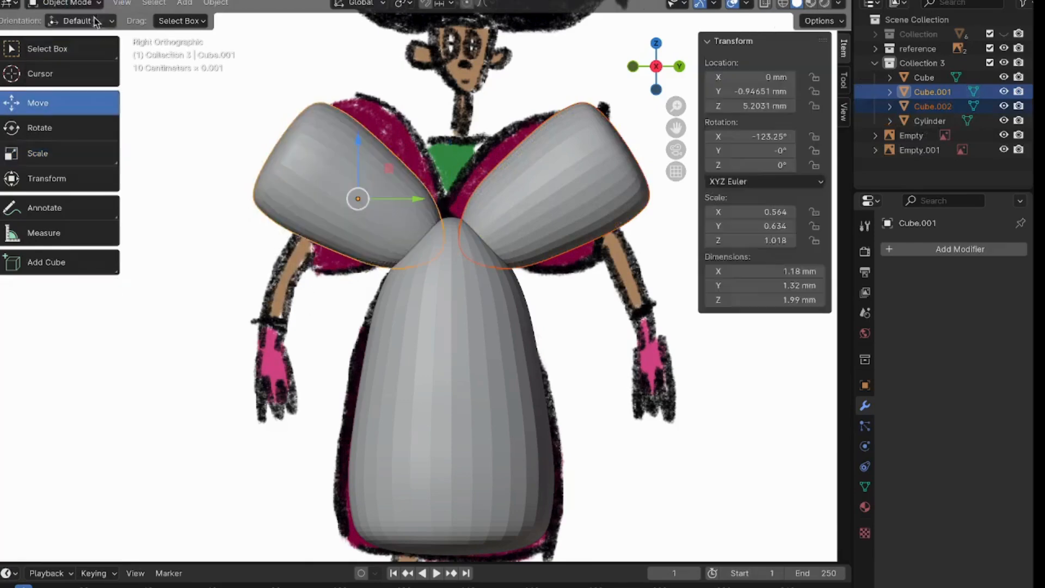
Check that each sleeve can be selected individually and select both sleeve objects together.
click(263, 303)
click(310, 206)
click(533, 205)
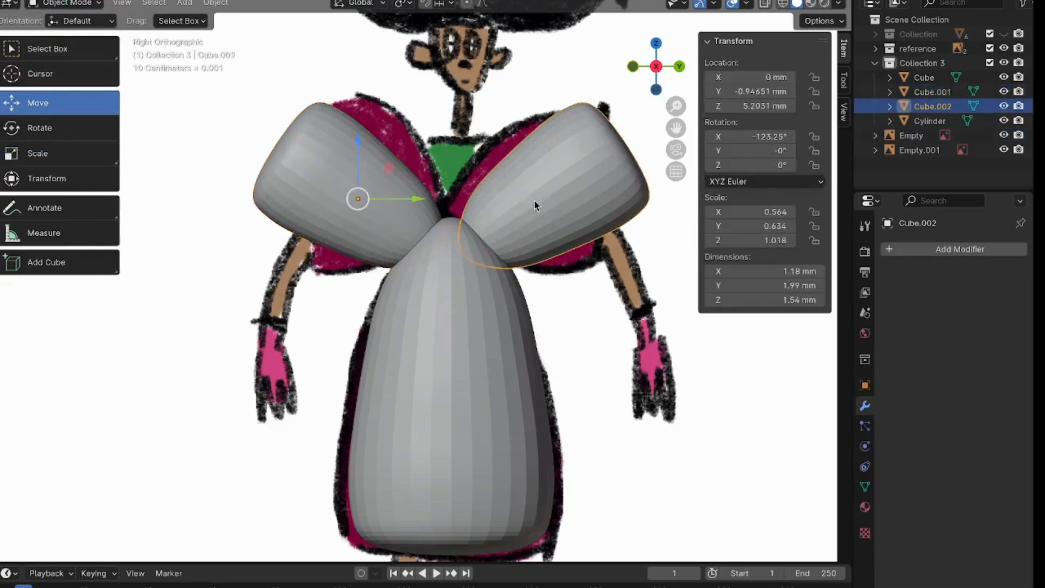
click(338, 215)
click(561, 194)
click(289, 186)
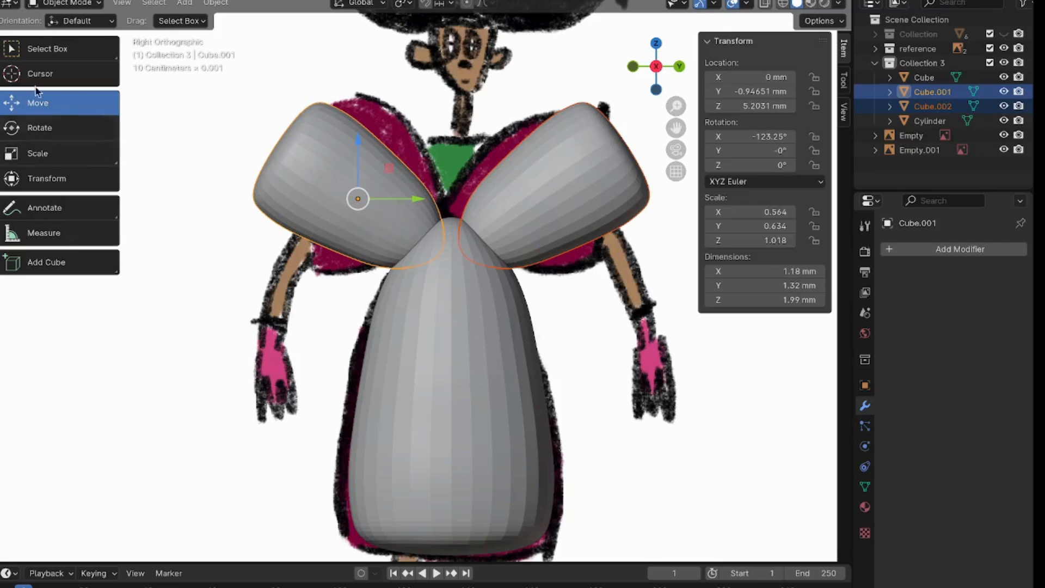
Scale the full meshes of both sleeves up along the Z axis together in Edit Mode.
click(54, 152)
click(44, 127)
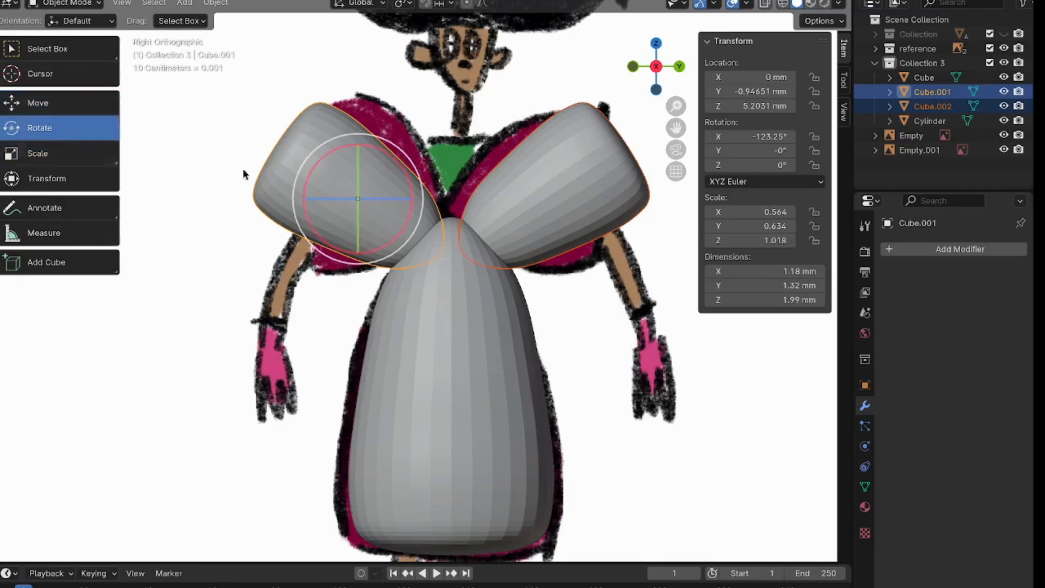
click(55, 153)
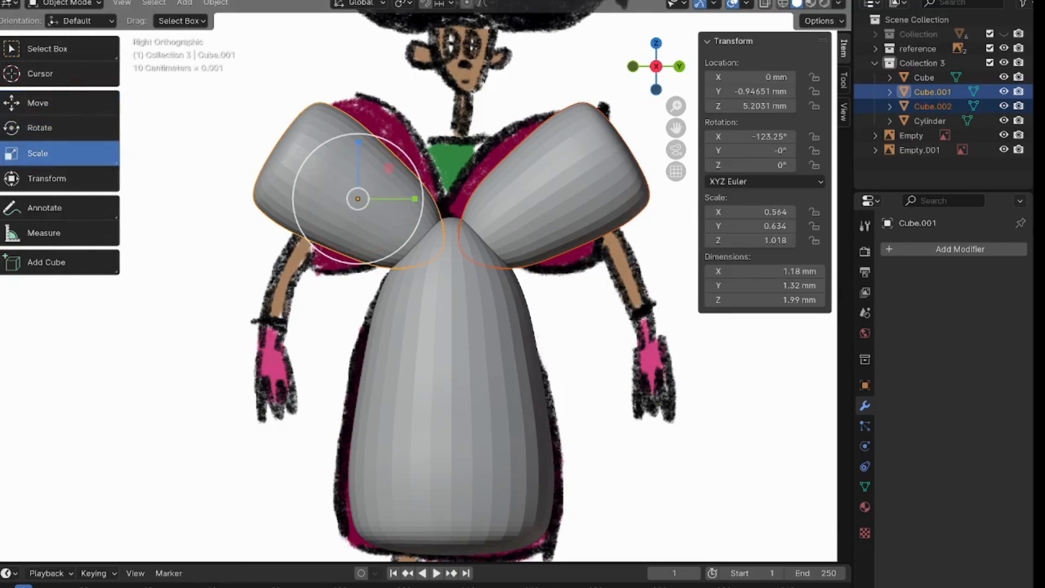
click(102, 4)
click(68, 34)
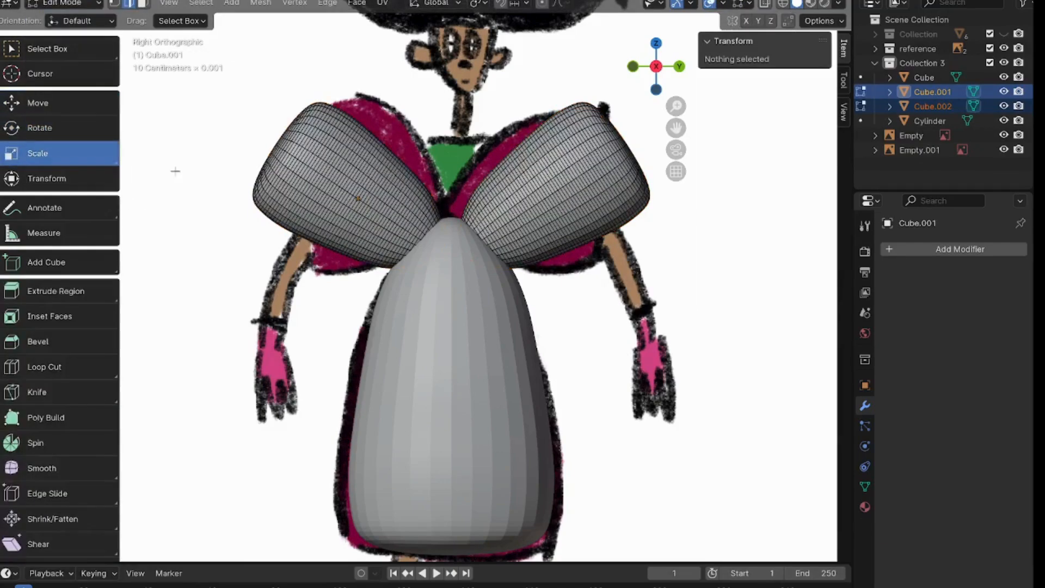
key(a)
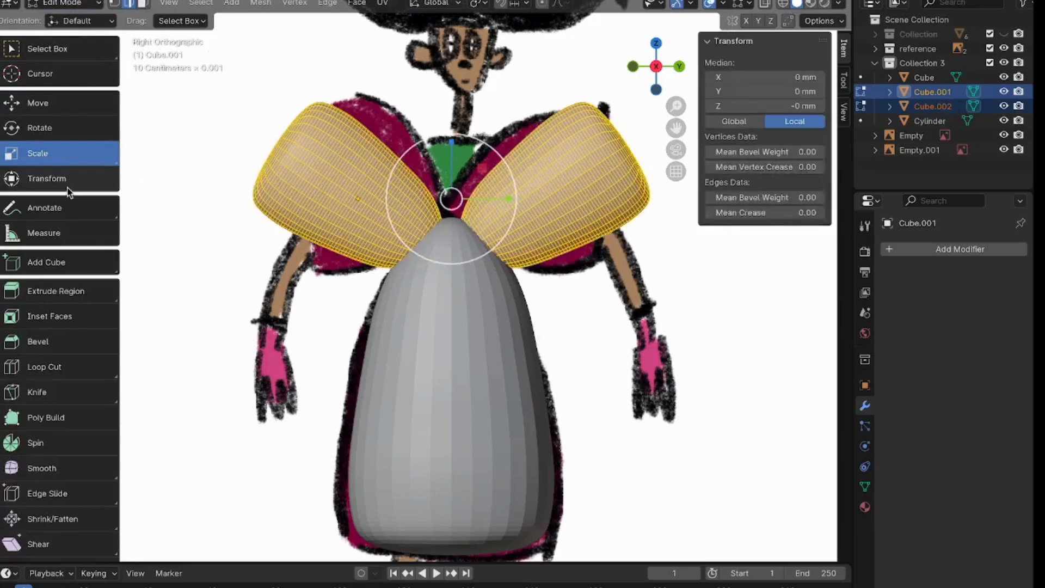
click(33, 103)
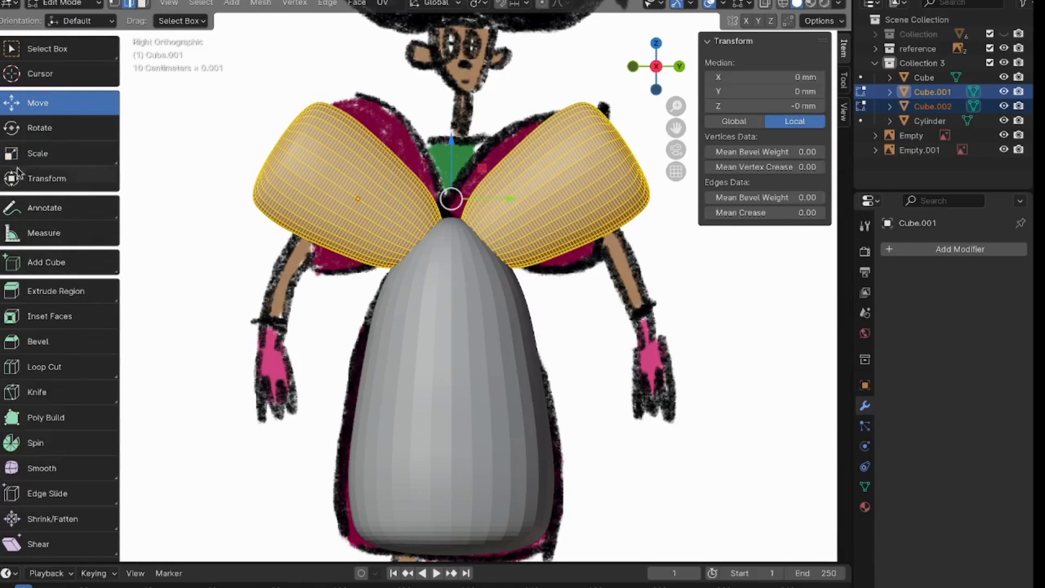
click(39, 129)
click(38, 153)
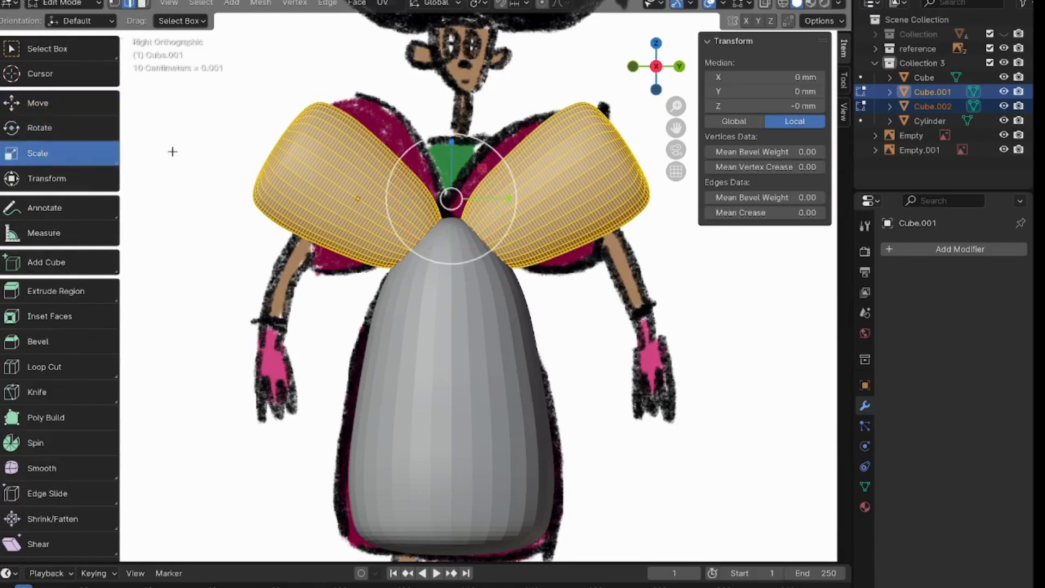
mouse_move(451, 153)
mouse_down()
mouse_move(450, 169)
mouse_move(451, 154)
mouse_up()
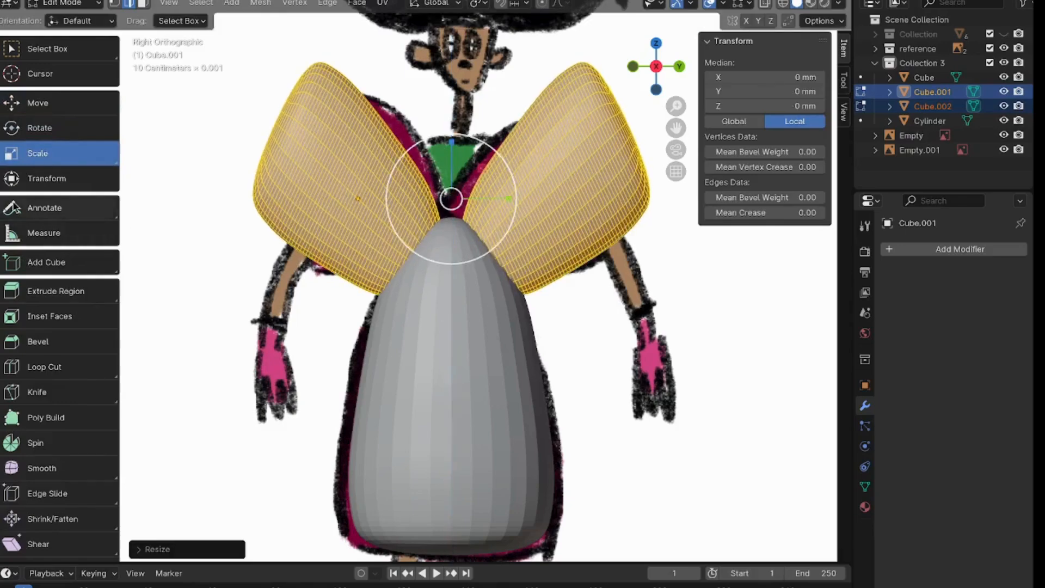